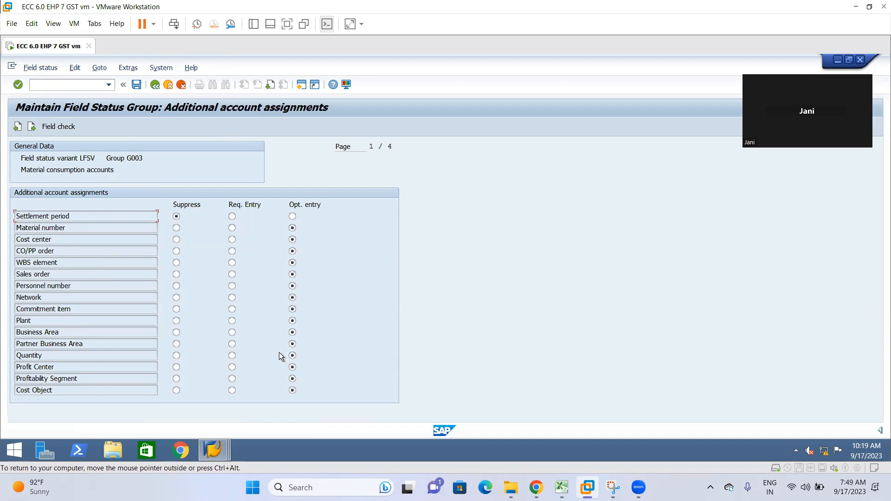
Exit the G003 field status group maintenance and return to the IMG structure at the ledger Fields activities.
click(153, 86)
click(155, 87)
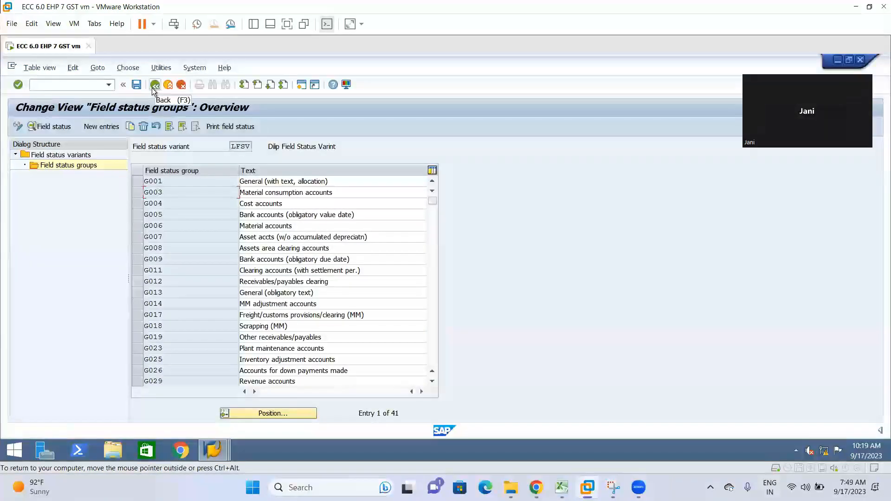
click(155, 86)
click(155, 86)
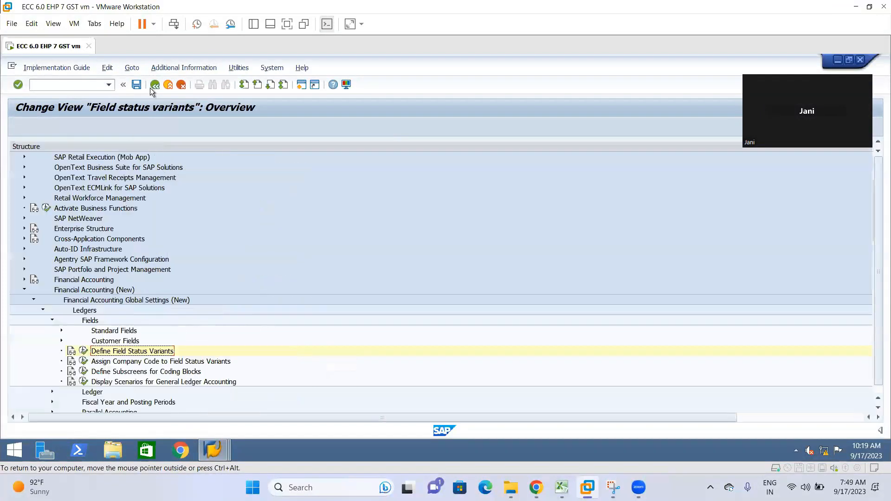
mouse_move(213, 450)
scroll(186, 260, down, 1)
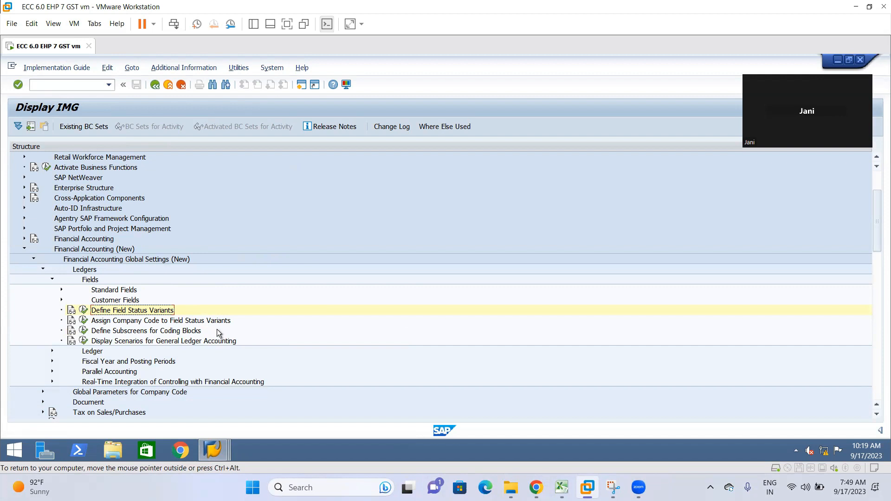
Decline displaying the locked data, close the extra SAP session, and open the Assign Company Code to Field Status Variants activity.
click(84, 331)
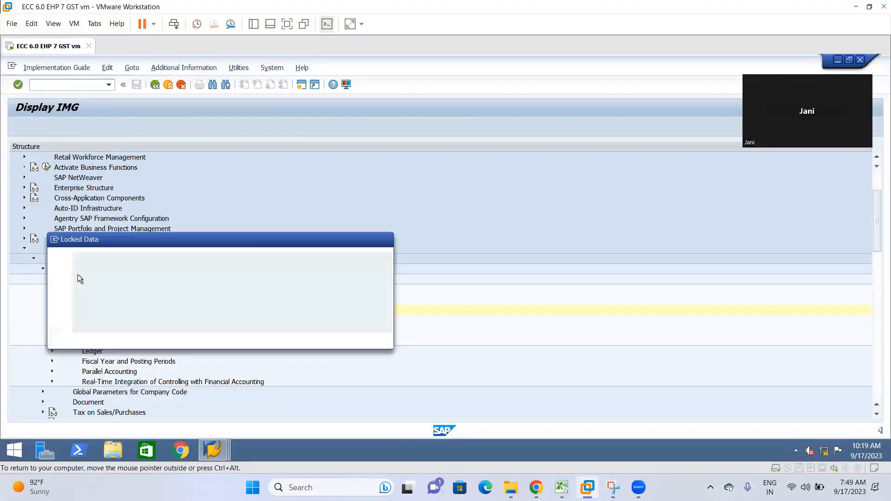
click(196, 338)
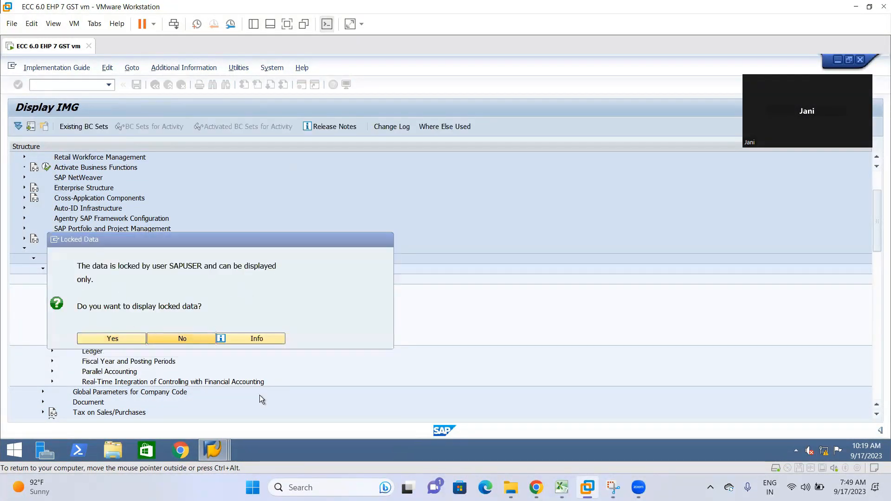
click(221, 452)
click(269, 367)
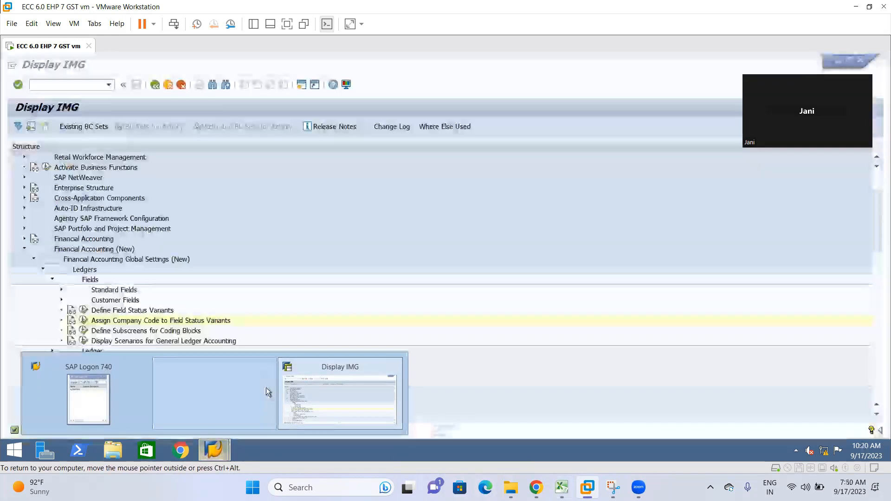
click(83, 323)
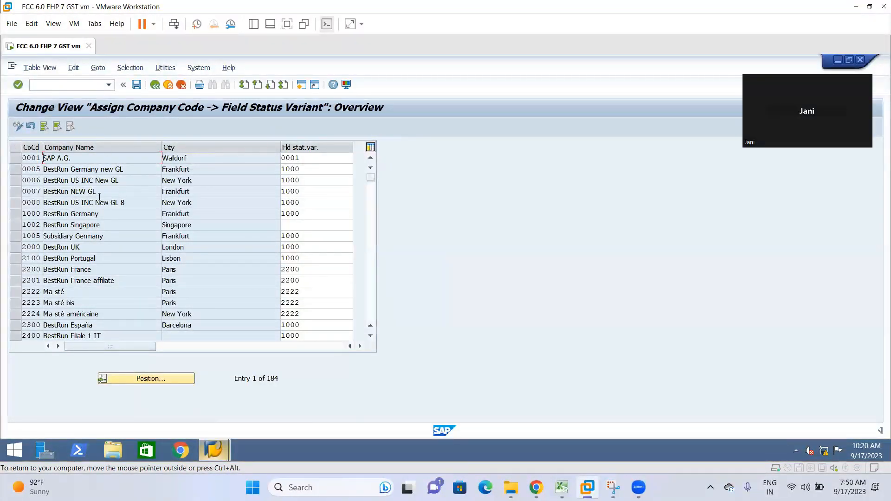
Position the company code assignment list at the entries beginning with "li".
scroll(197, 283, down, 3)
click(149, 380)
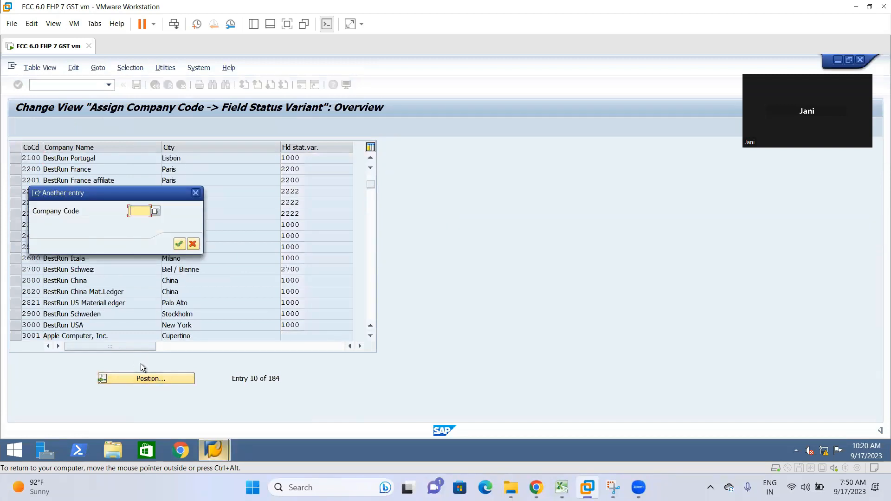
text(g)
key(BackSpace)
text(11)
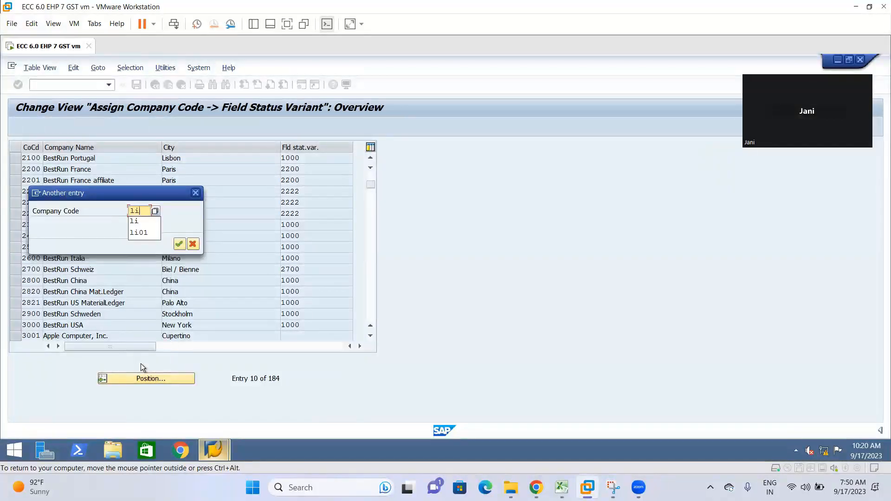
key(Return)
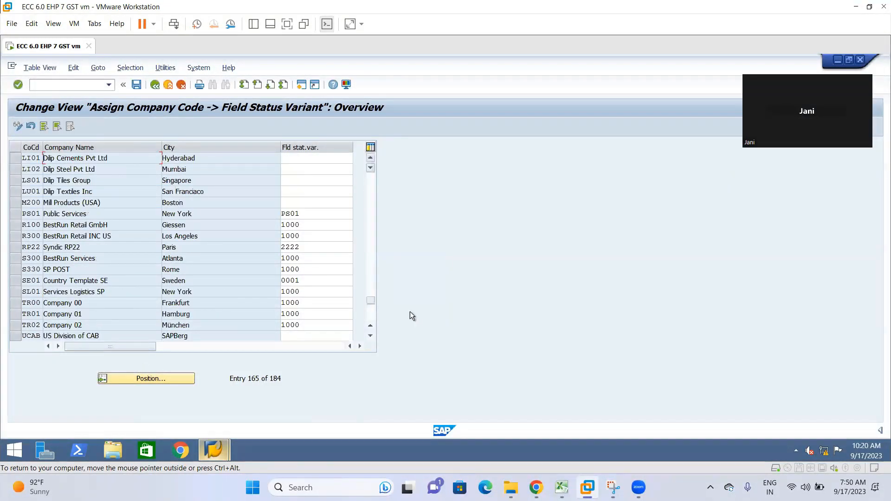
Assign field status variant LFSV to company code LI01 from the list of possible variants.
click(310, 158)
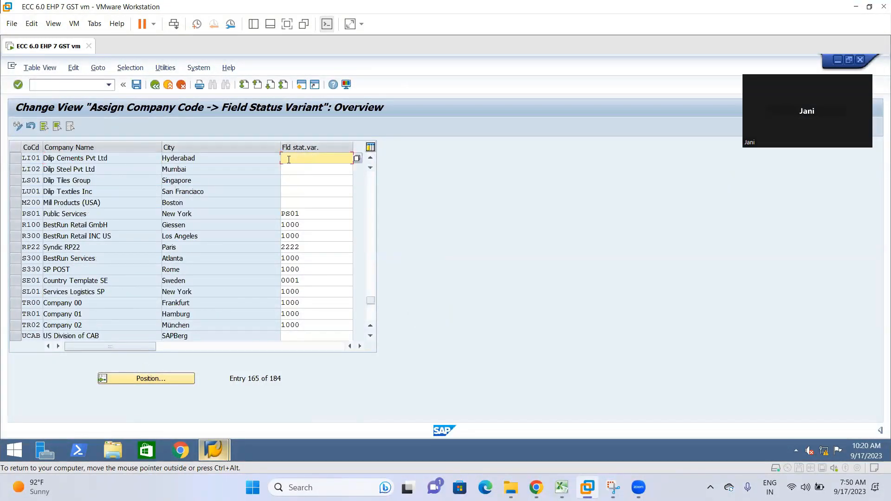
click(355, 160)
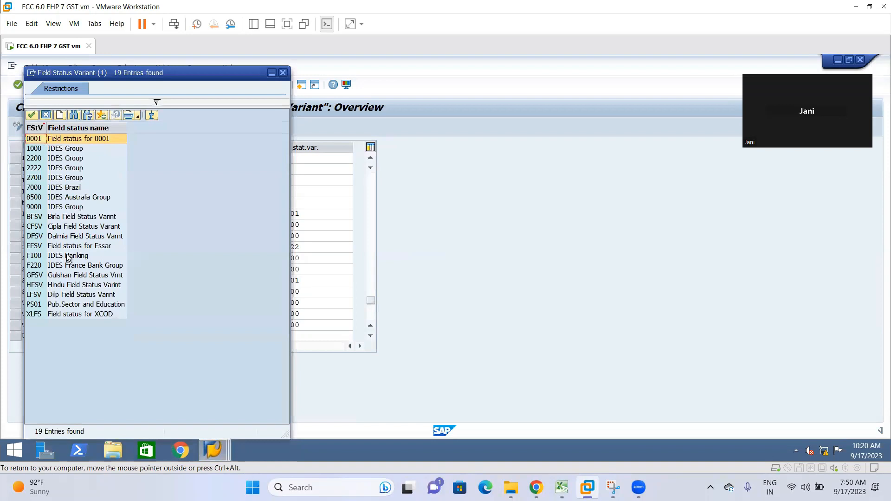
double_click(64, 298)
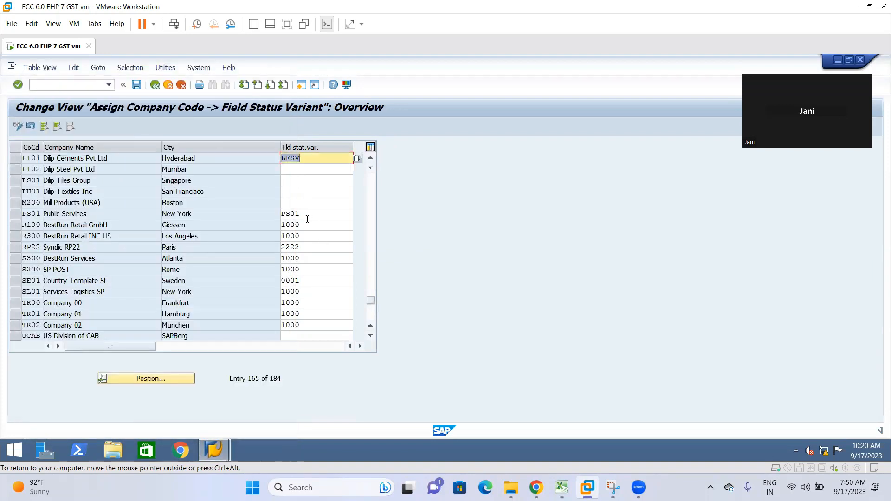
Assign field status variant LFSV to company codes LI02, LS01 and LU01, and save the assignments to the customizing request.
click(295, 170)
text(LFSV)
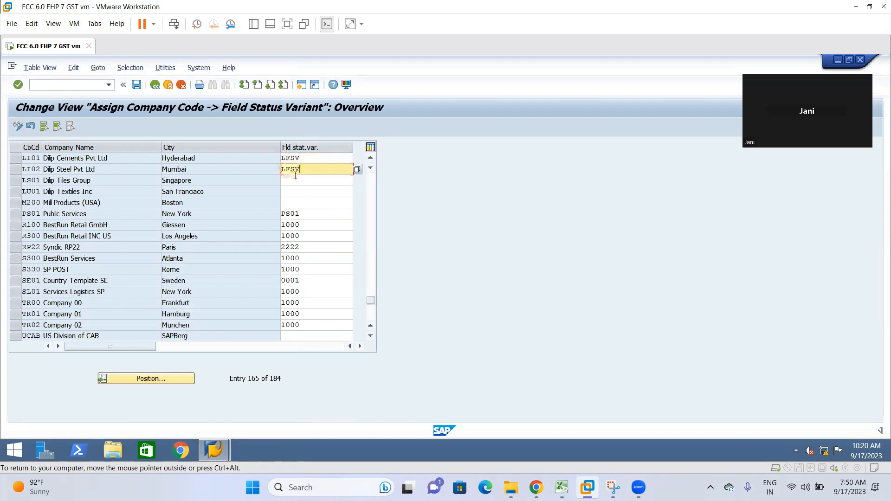
click(297, 181)
text(LFSV)
click(298, 192)
text(LFSV)
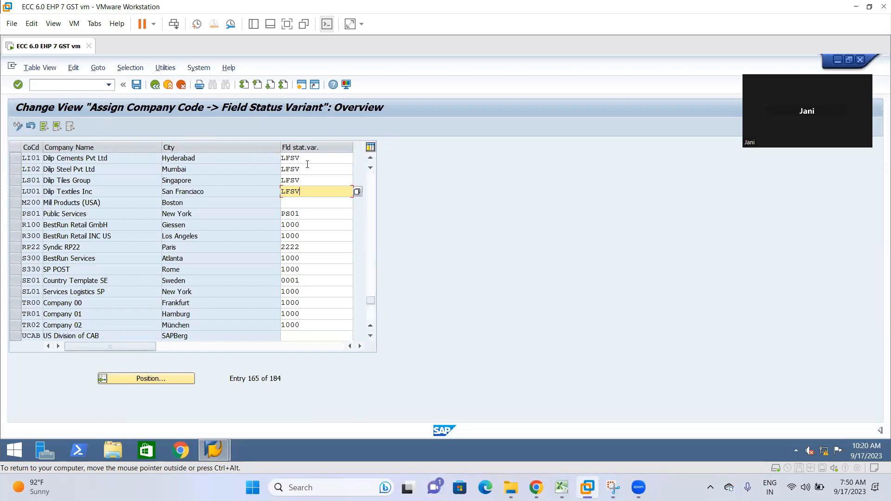
click(136, 84)
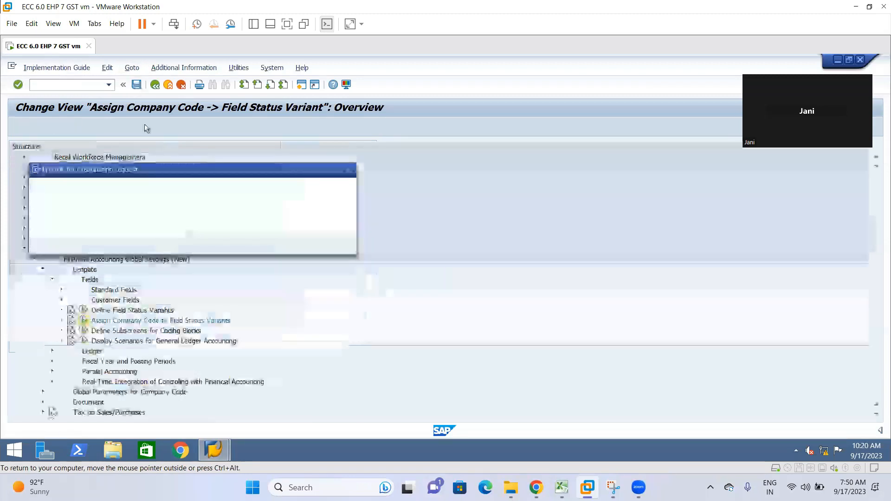
click(235, 243)
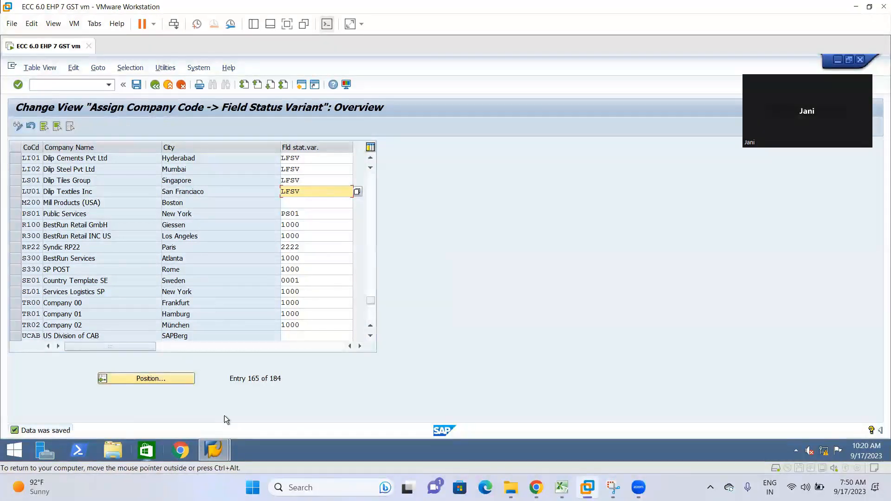
Switch to the Class workbook in Excel and review the GL Tolerance and Employee Tolerance notes in the Tolerance Group section.
mouse_move(214, 449)
click(562, 487)
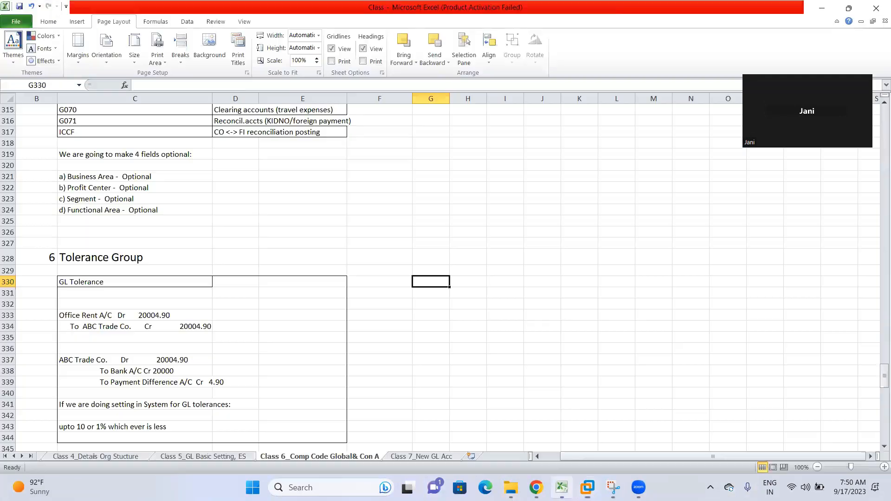
scroll(186, 211, down, 4)
scroll(187, 211, up, 1)
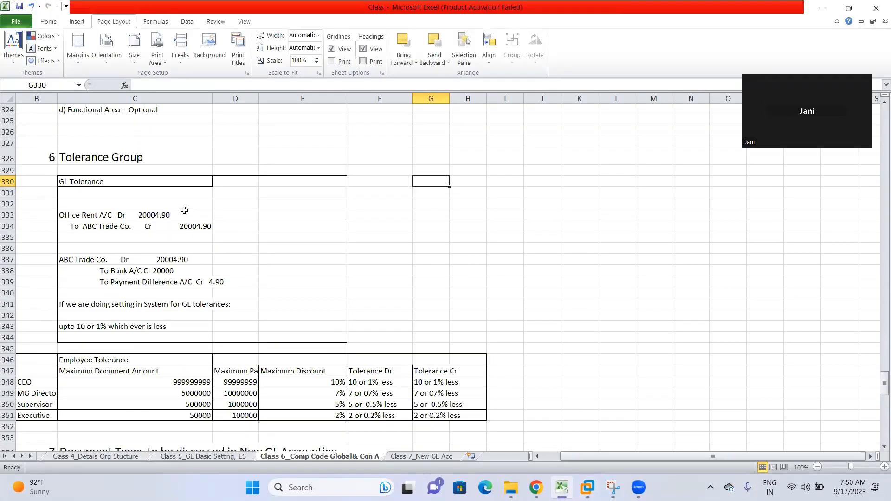
scroll(78, 183, down, 2)
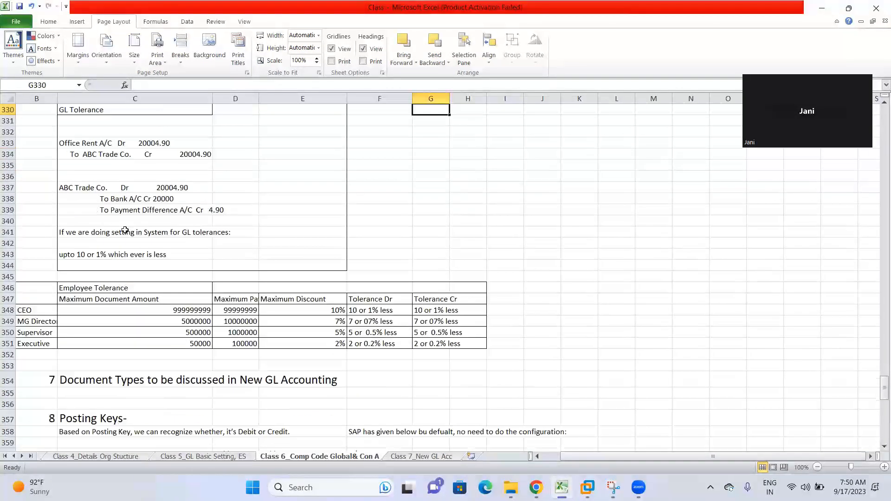
scroll(394, 200, up, 2)
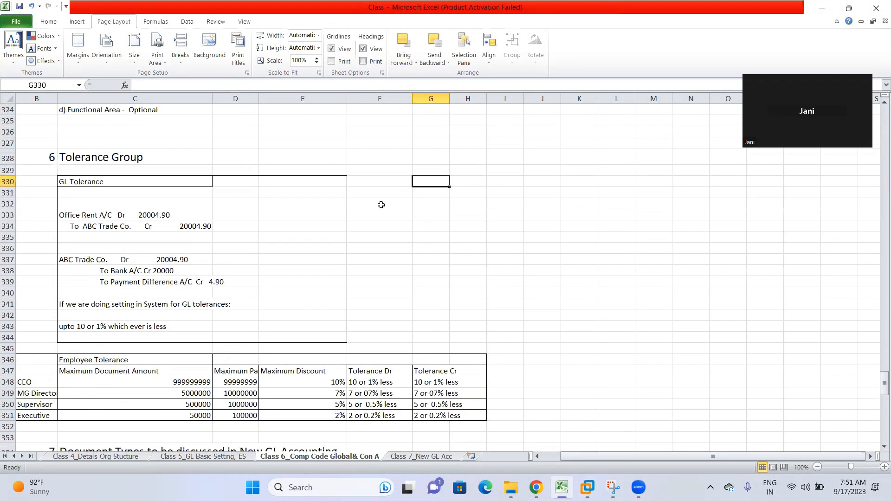
click(84, 182)
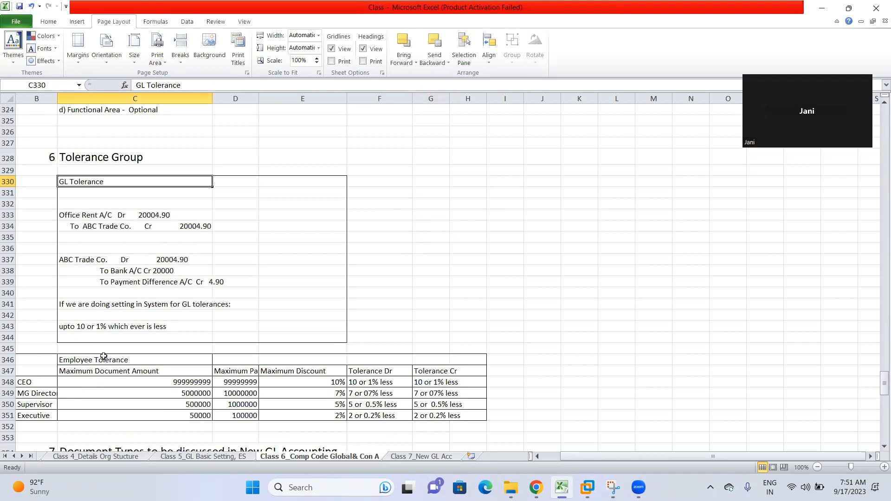
click(95, 357)
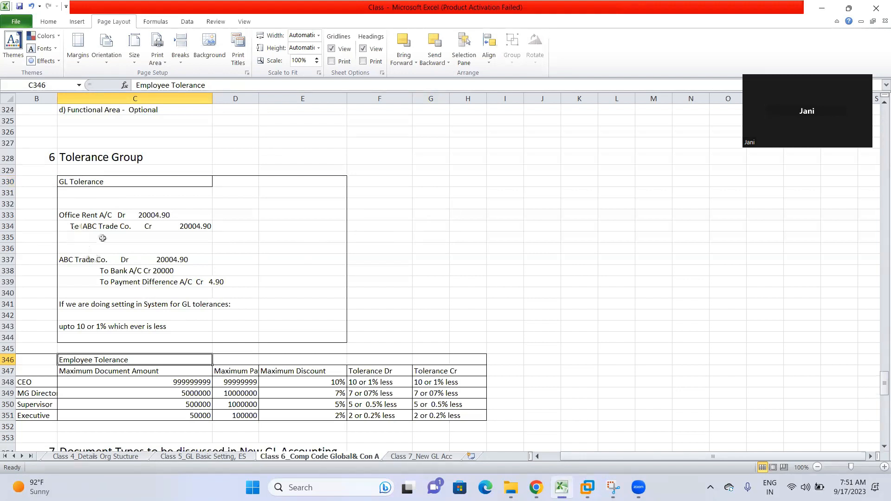
Examine the office rent journal entry posted against ABC Trade Co. in the GL Tolerance example.
click(78, 215)
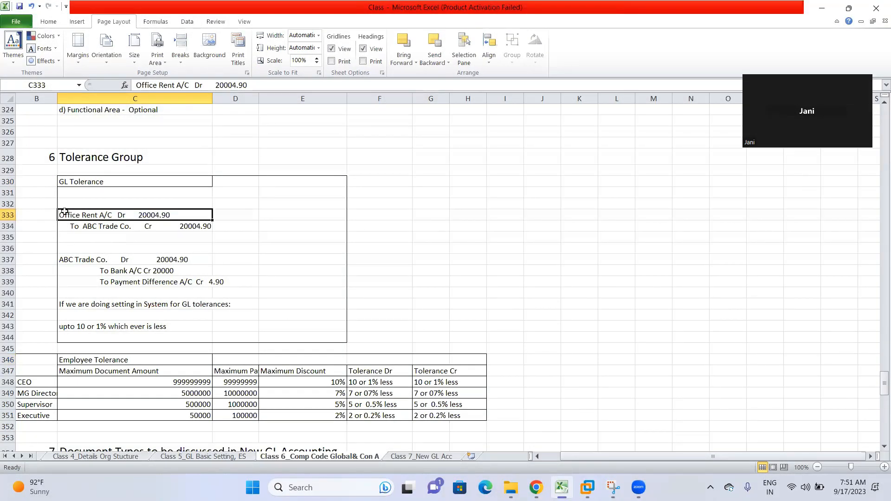
click(81, 204)
click(94, 228)
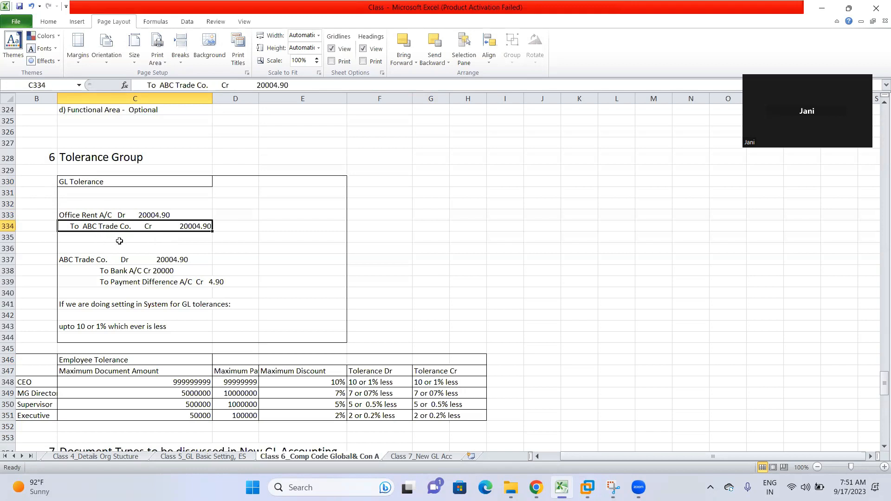
click(104, 240)
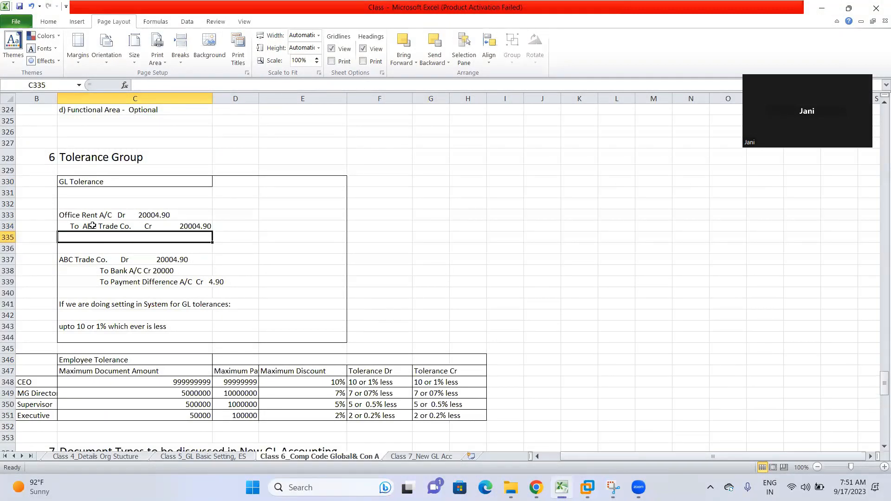
click(257, 239)
click(290, 212)
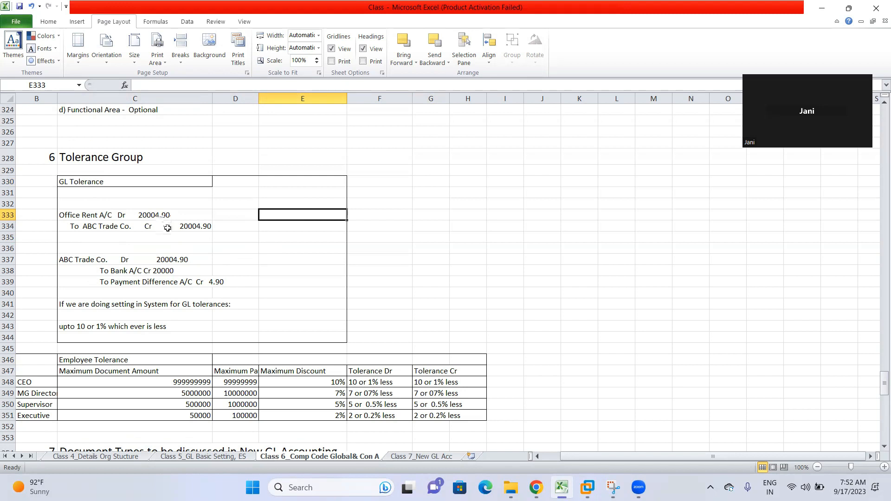
click(70, 215)
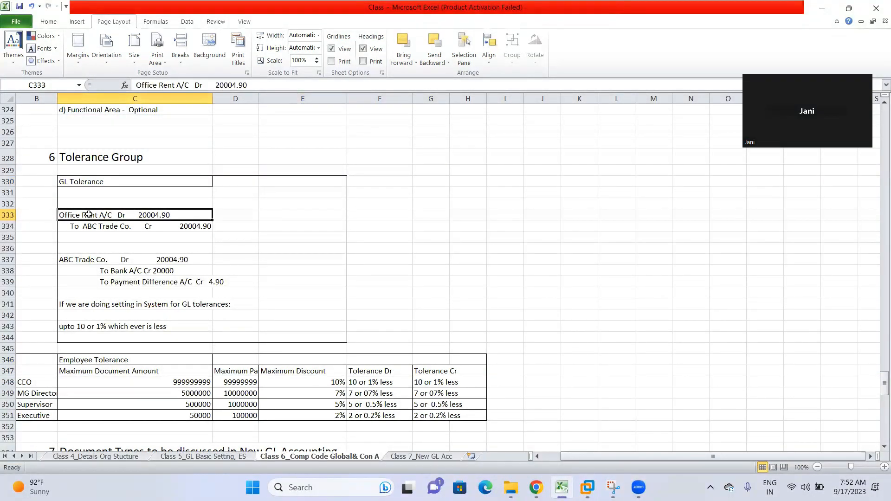
click(97, 228)
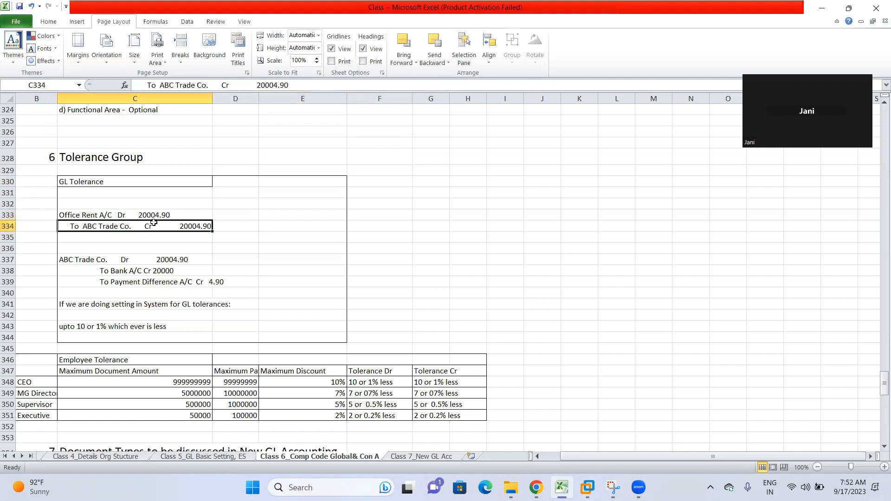
Examine the ABC Trade Co. payment entry with its bank and payment difference lines in the GL Tolerance example.
scroll(140, 269, down, 2)
scroll(104, 231, up, 1)
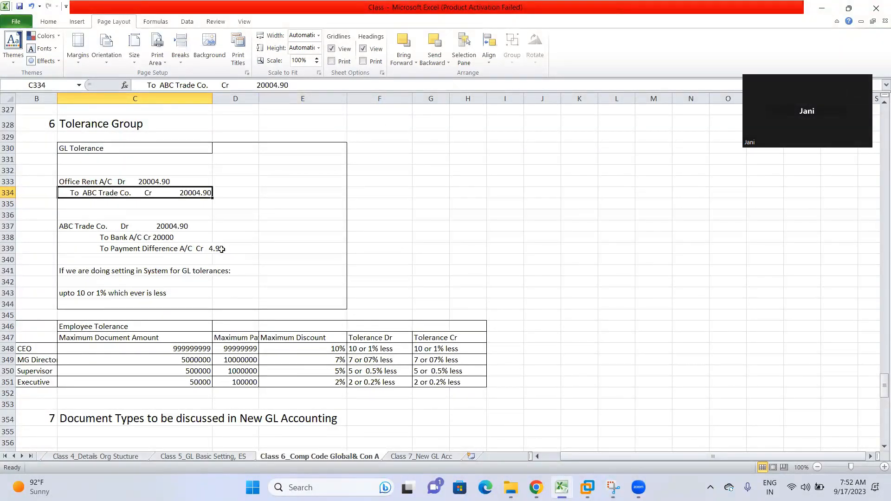
click(112, 238)
click(89, 192)
click(79, 227)
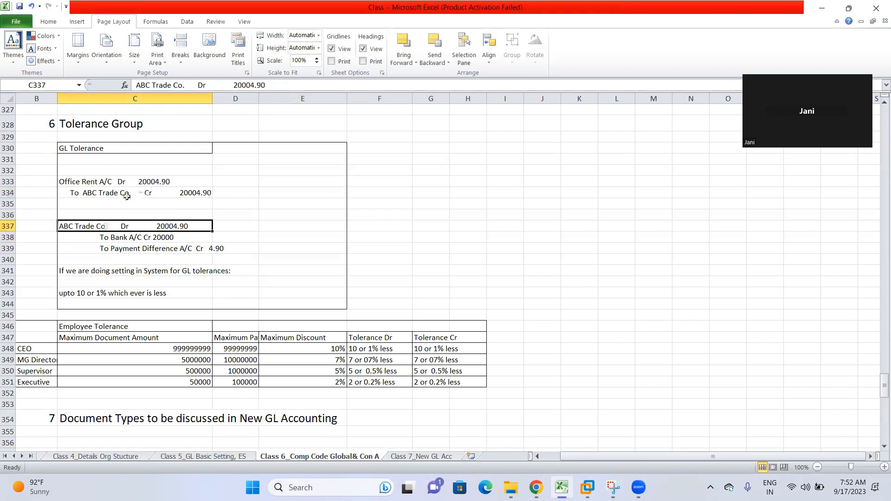
click(186, 195)
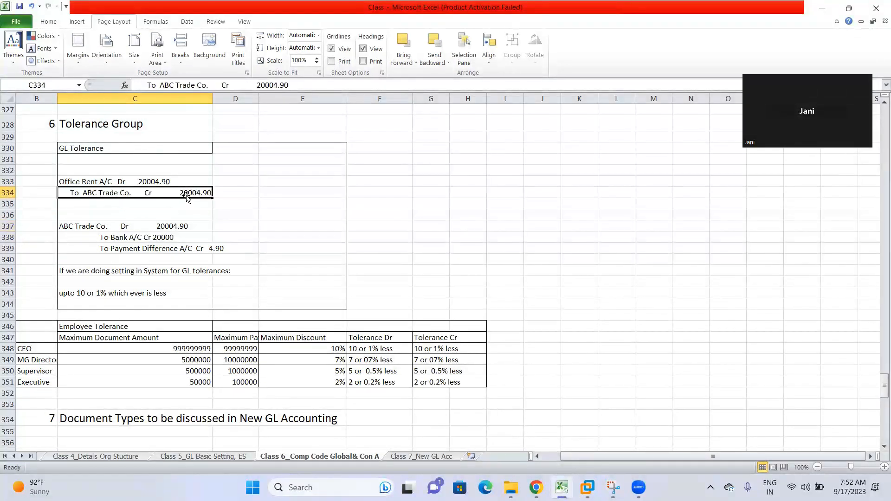
click(71, 228)
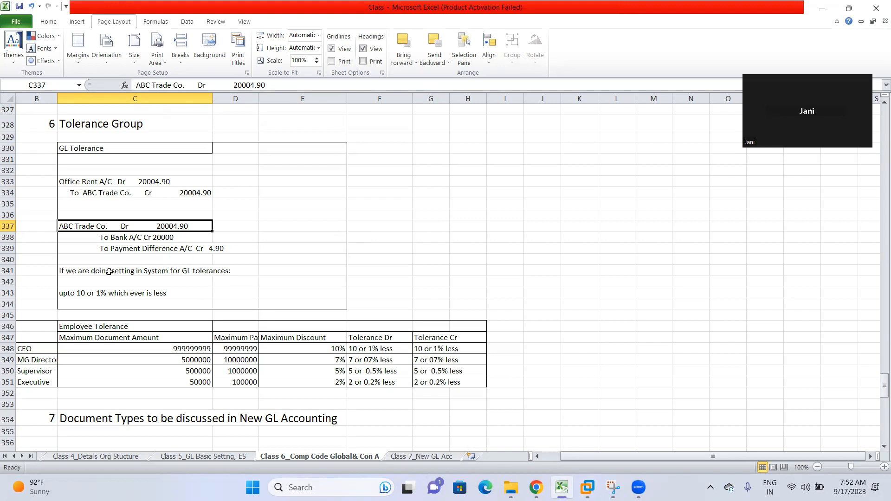
click(107, 238)
drag(112, 242, 112, 248)
click(537, 227)
Read the GL tolerance limit rule noted below the payment entry.
drag(65, 289, 76, 307)
click(292, 292)
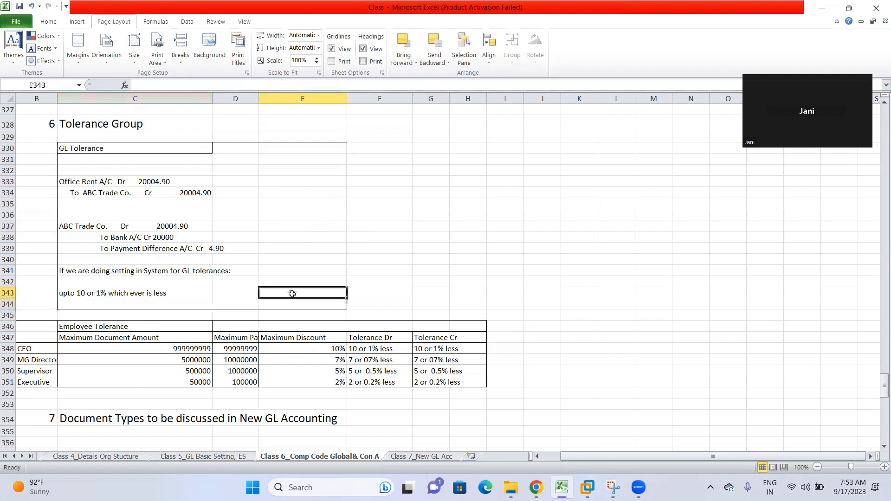
click(107, 292)
click(264, 281)
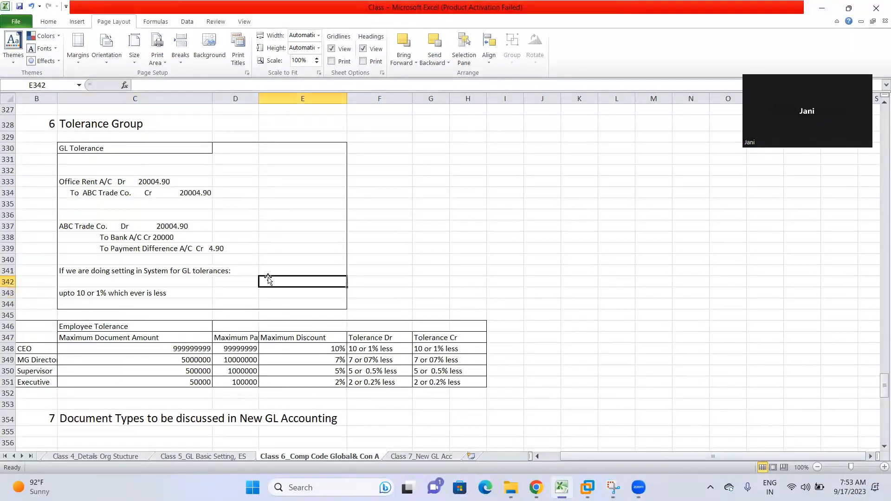
Review the GL Tolerance example block and locate the Employee Tolerance table below it.
drag(63, 149, 252, 307)
click(492, 233)
scroll(275, 242, down, 2)
scroll(249, 272, down, 1)
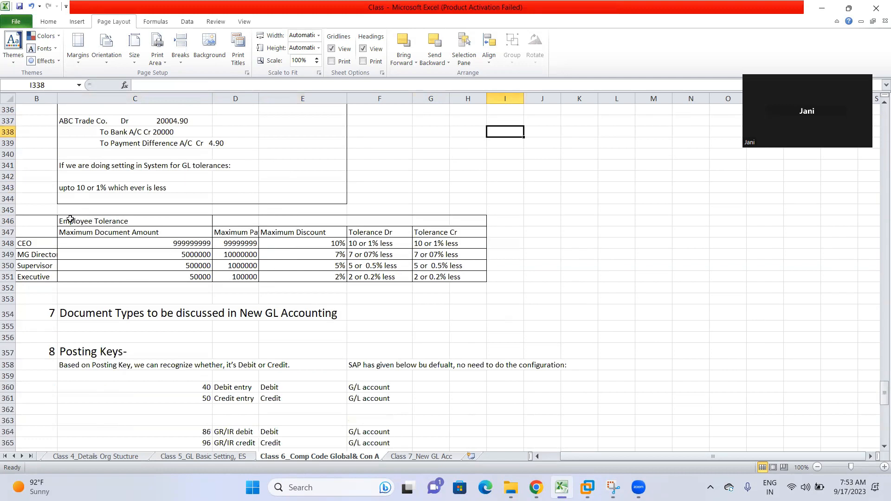
scroll(73, 251, down, 1)
scroll(84, 250, up, 1)
scroll(92, 235, up, 1)
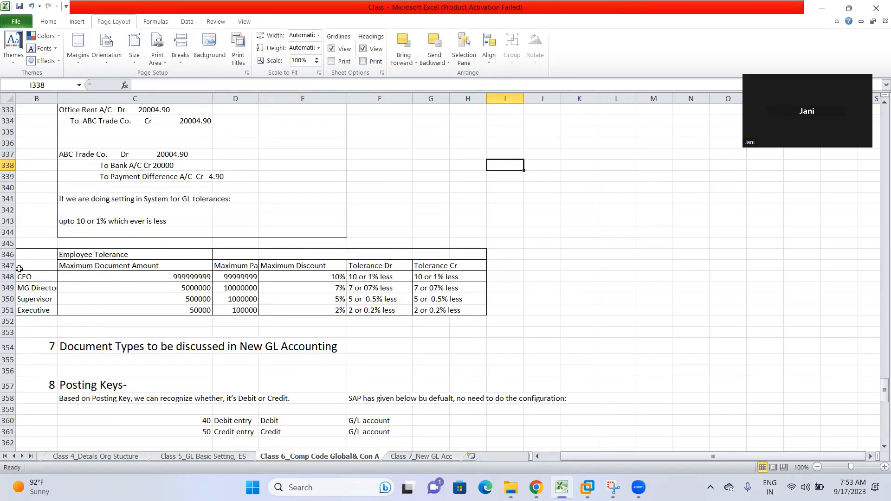
Examine the Maximum Document Amount limits for each employee role in the Employee Tolerance table.
click(35, 288)
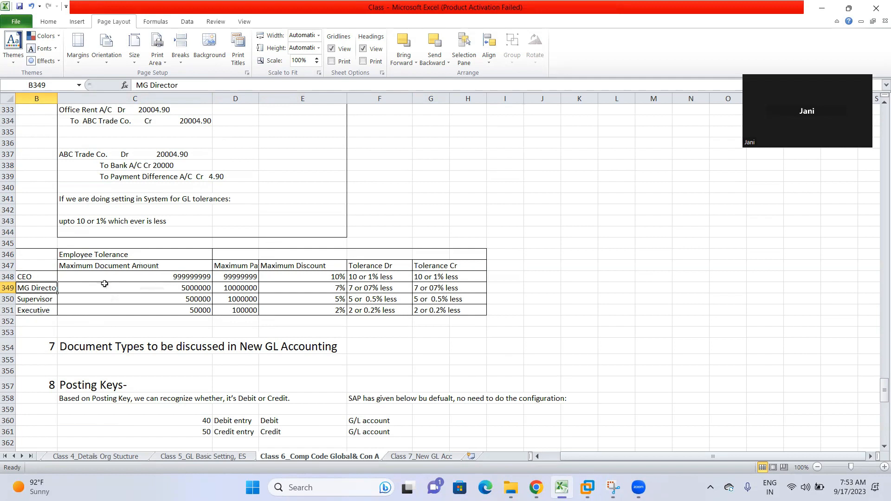
drag(124, 275, 121, 297)
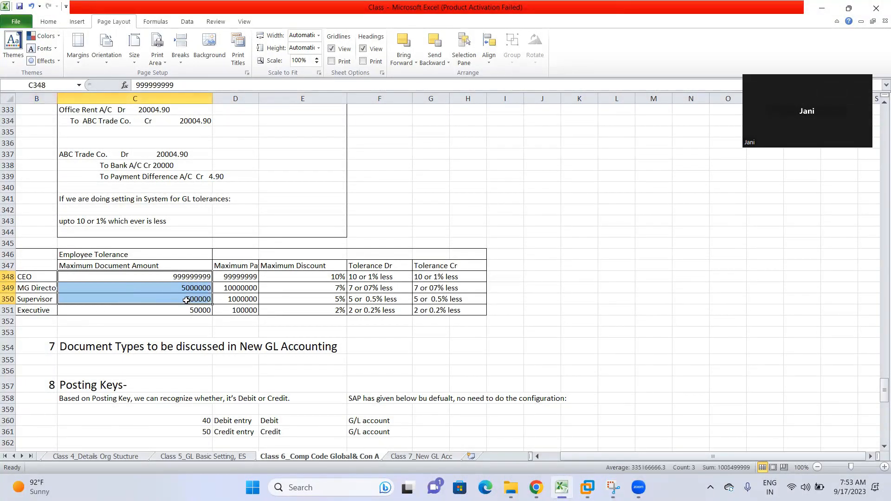
click(157, 286)
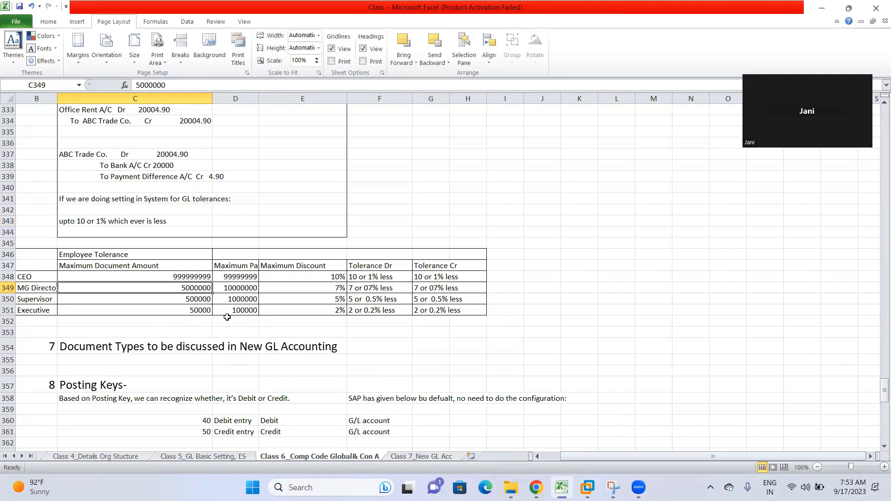
click(199, 310)
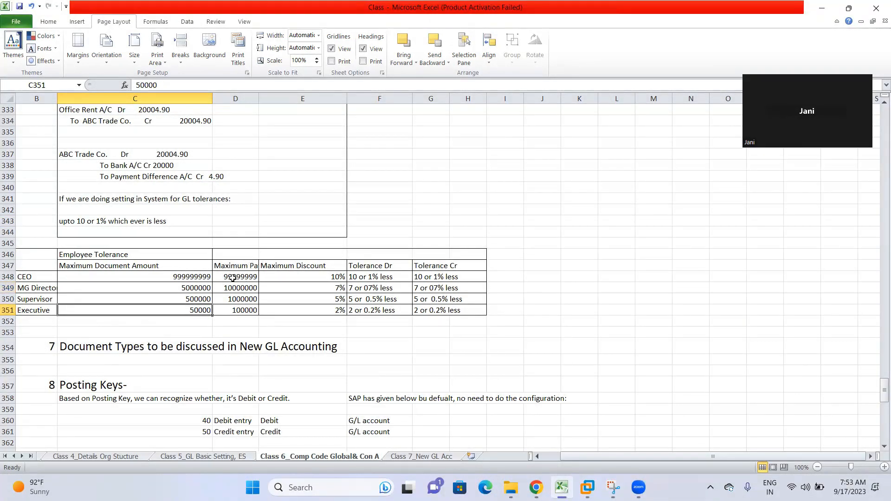
Widen column D to fit the Maximum Payment Amount heading and examine the payment limits for all four roles.
drag(258, 99, 312, 101)
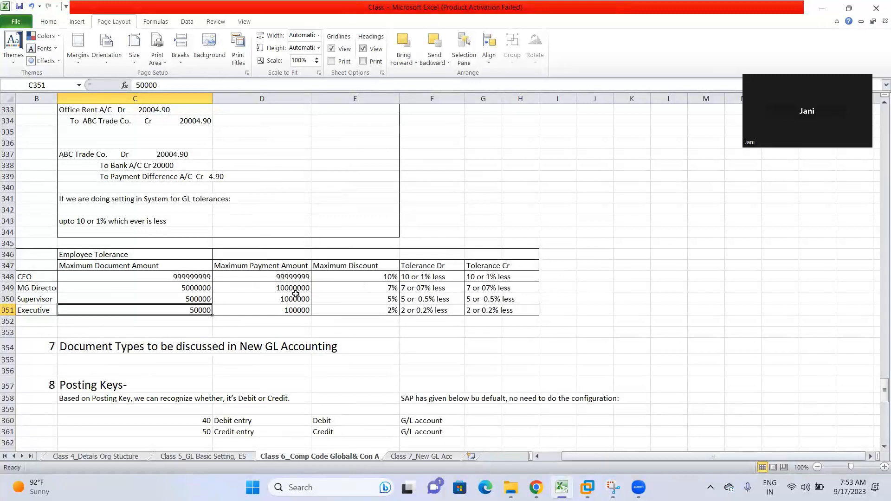
drag(300, 274, 290, 309)
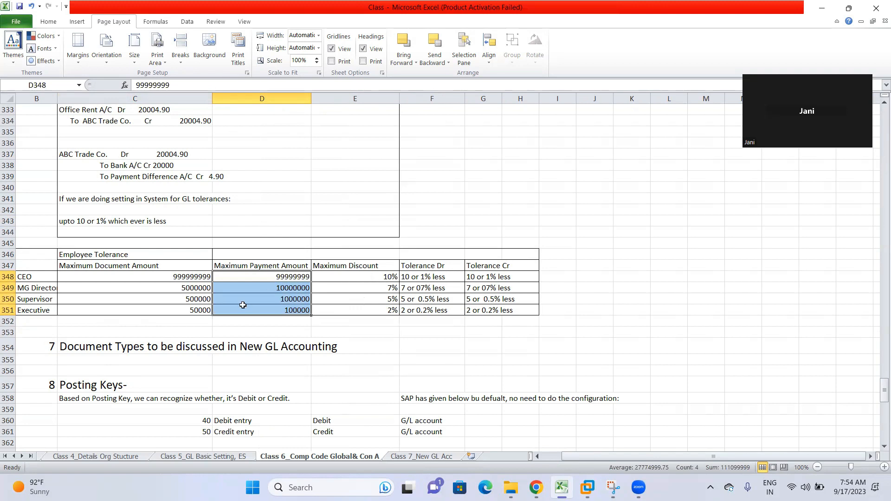
Examine the Maximum Discount, Tolerance Dr and Tolerance Cr values in the Employee Tolerance table.
click(362, 275)
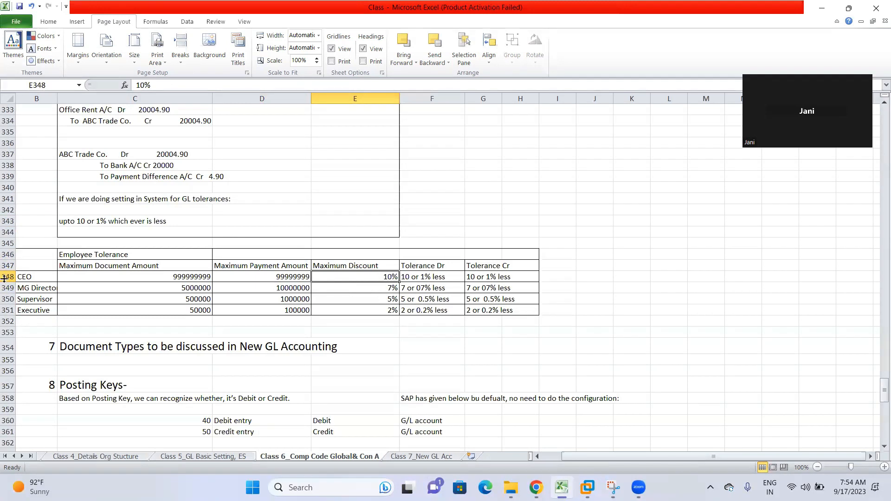
click(420, 276)
click(499, 277)
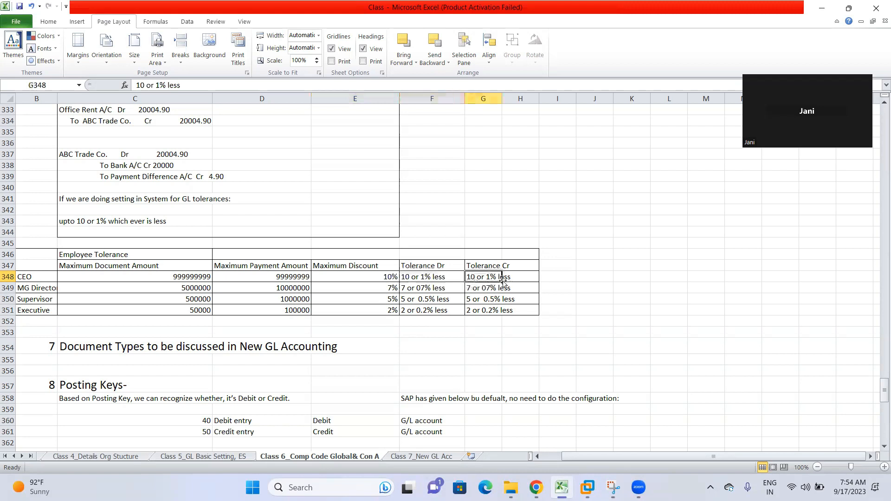
drag(411, 281, 422, 311)
drag(493, 277, 487, 310)
click(628, 310)
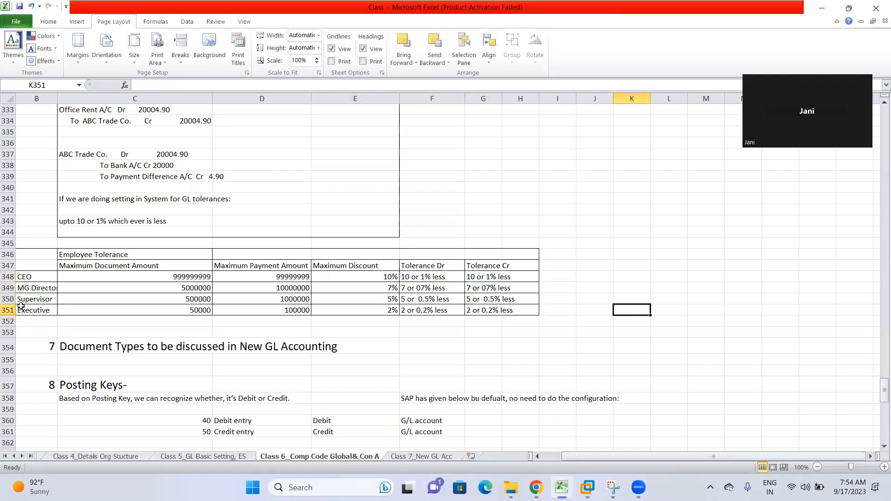
Review the GL Tolerance and Employee Tolerance notes together in the Tolerance Group section.
scroll(89, 215, up, 4)
scroll(83, 210, down, 3)
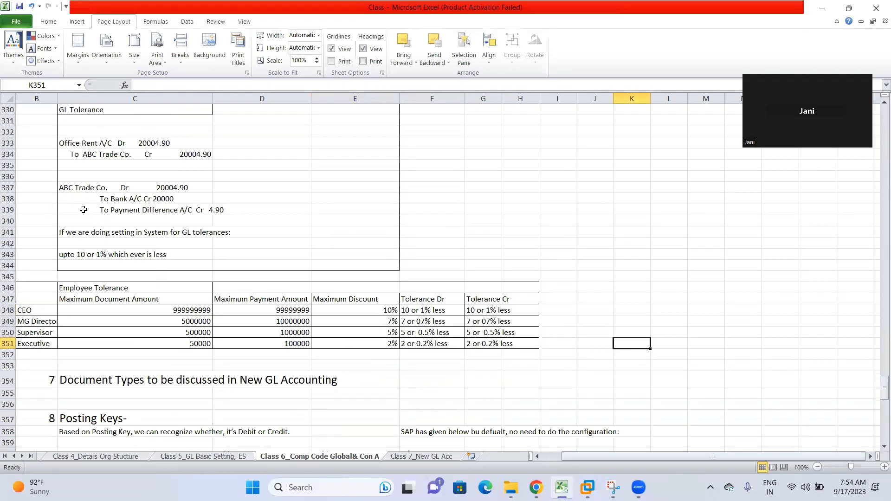
scroll(83, 209, up, 2)
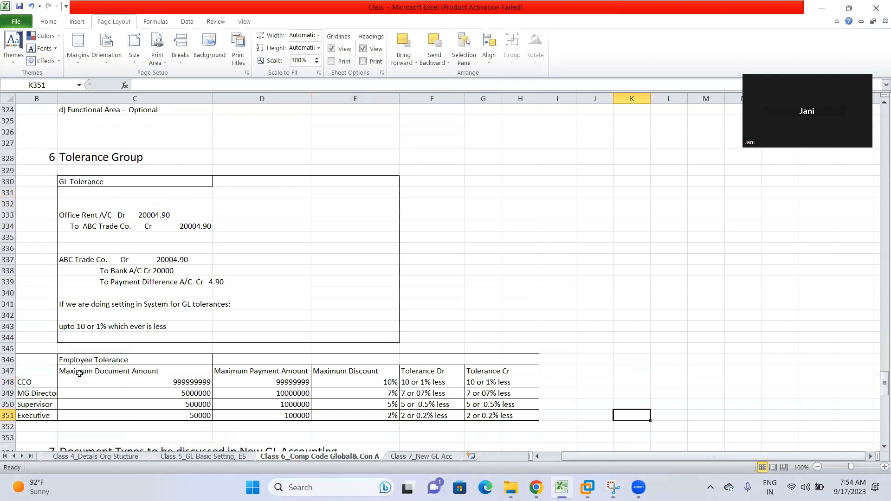
scroll(107, 349, down, 3)
scroll(110, 337, up, 4)
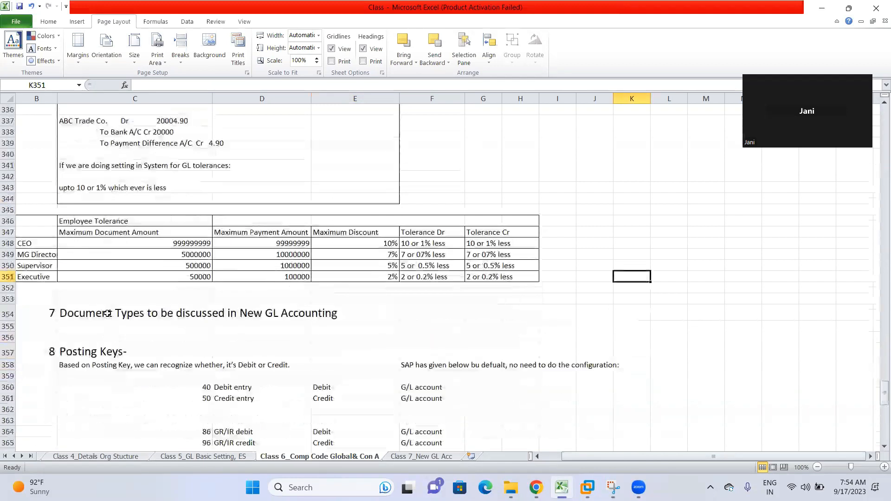
scroll(120, 288, down, 1)
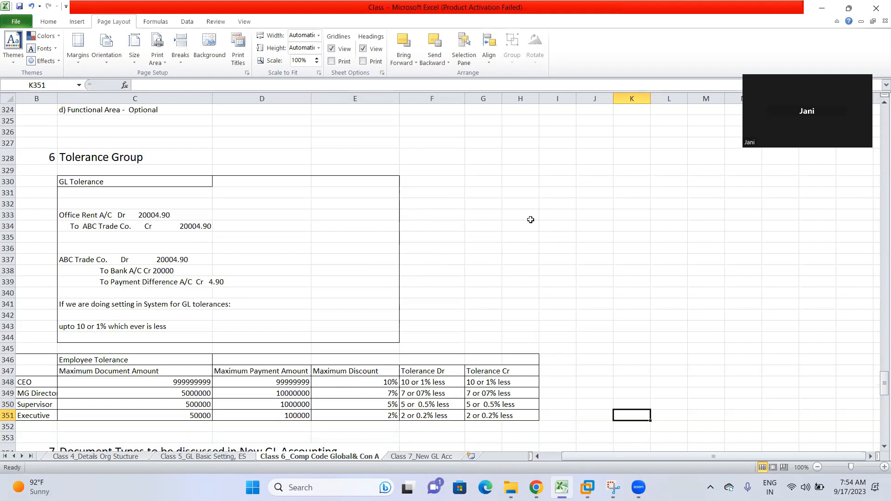
Switch to the SAP session and display the SAP Reference IMG from Customizing: Execute Project.
click(588, 487)
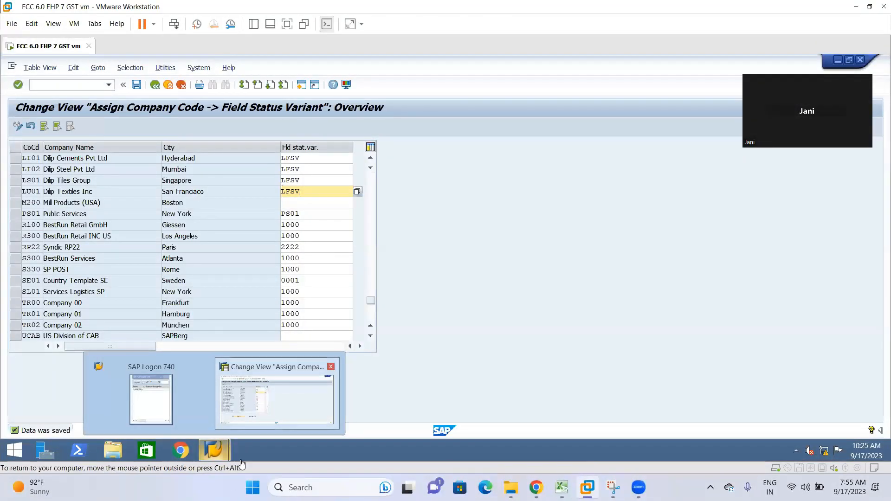
click(41, 85)
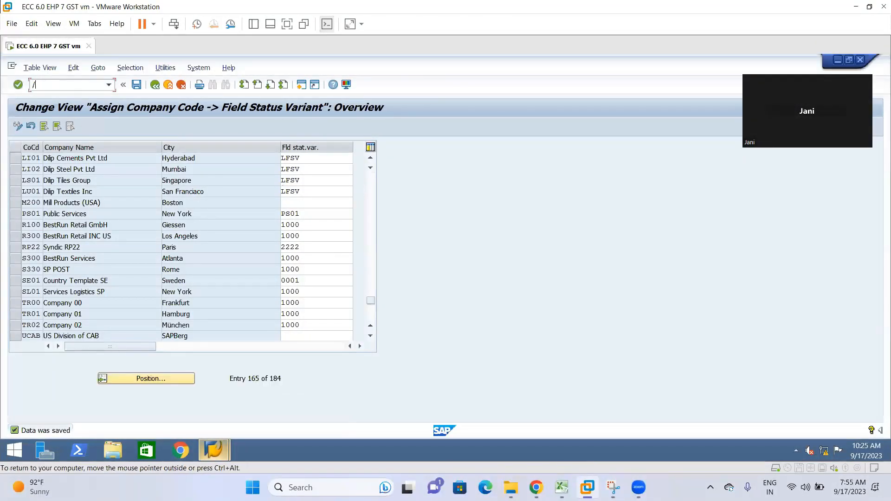
key(Return)
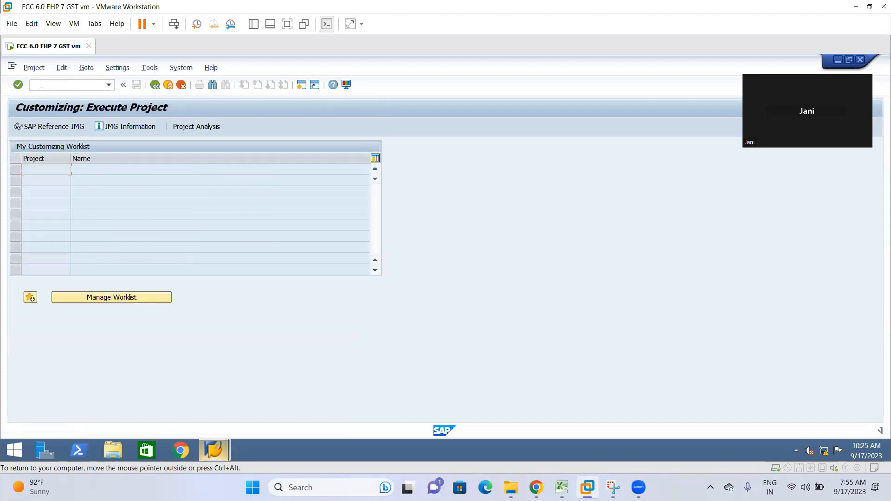
click(43, 126)
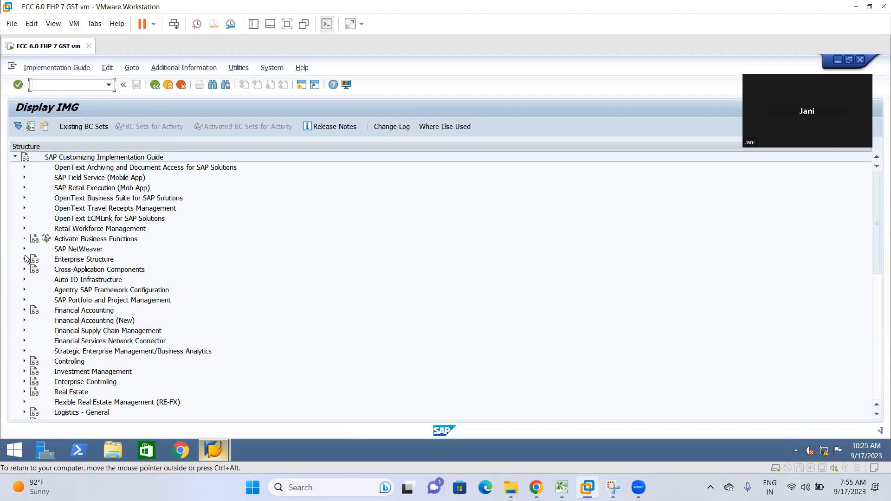
Open Define Tolerance Groups for G/L Accounts under Financial Accounting (New), General Ledger Accounting (New), Business Transactions, Open Item Clearing, Clearing Differences.
click(24, 321)
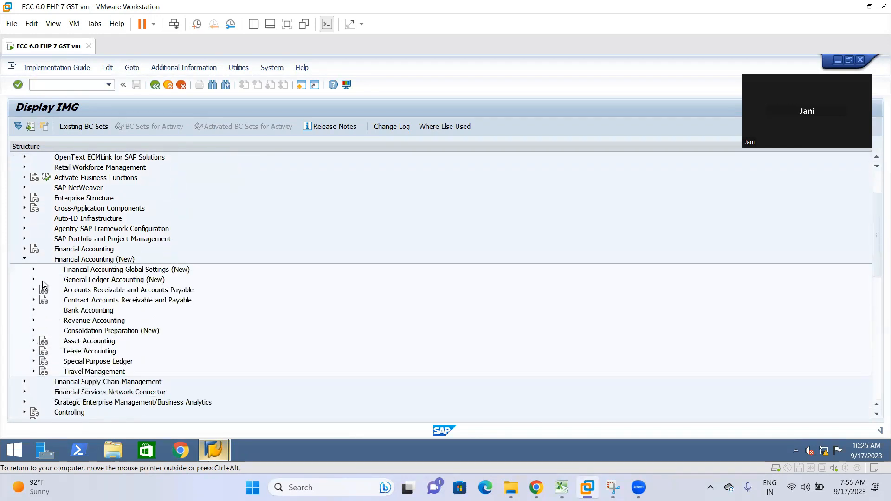
click(33, 281)
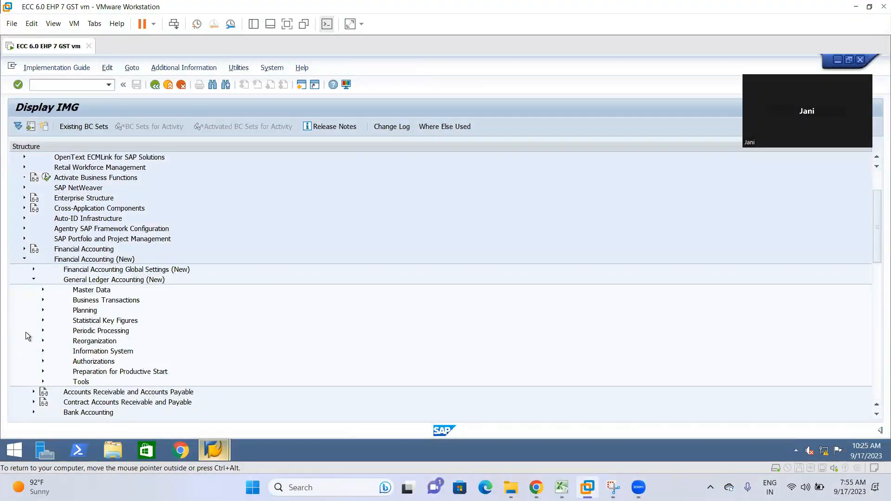
click(43, 299)
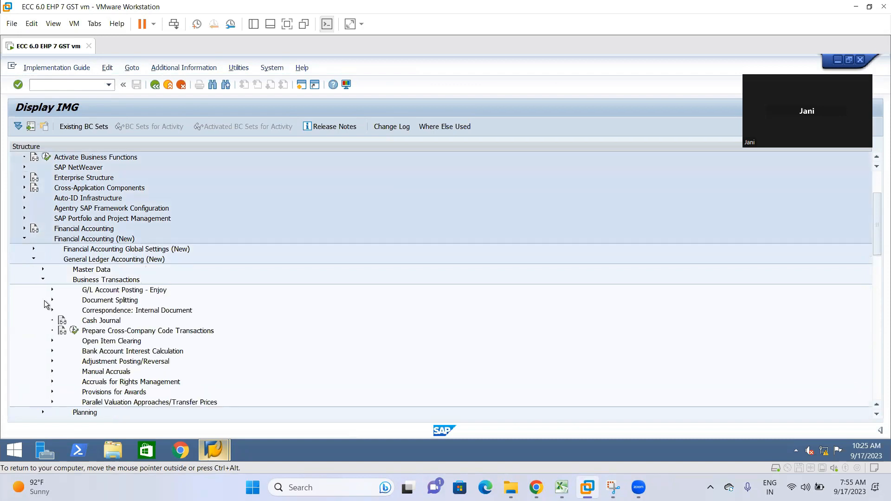
click(51, 342)
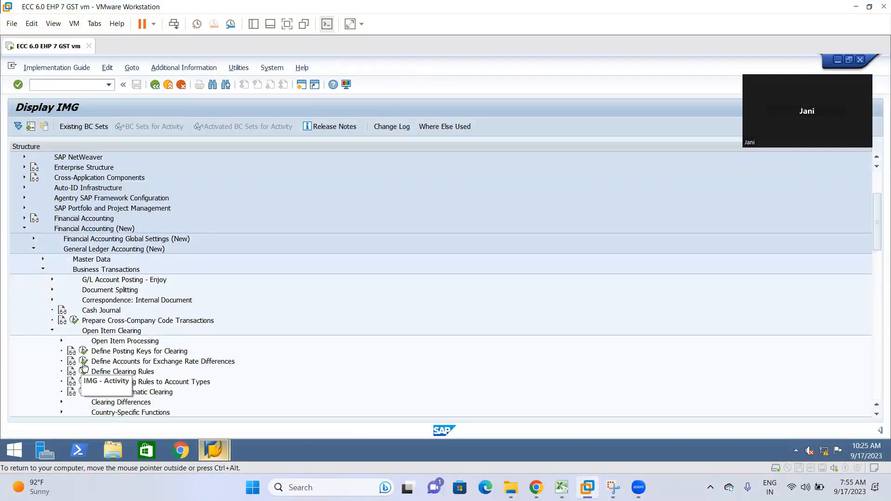
scroll(84, 361, down, 2)
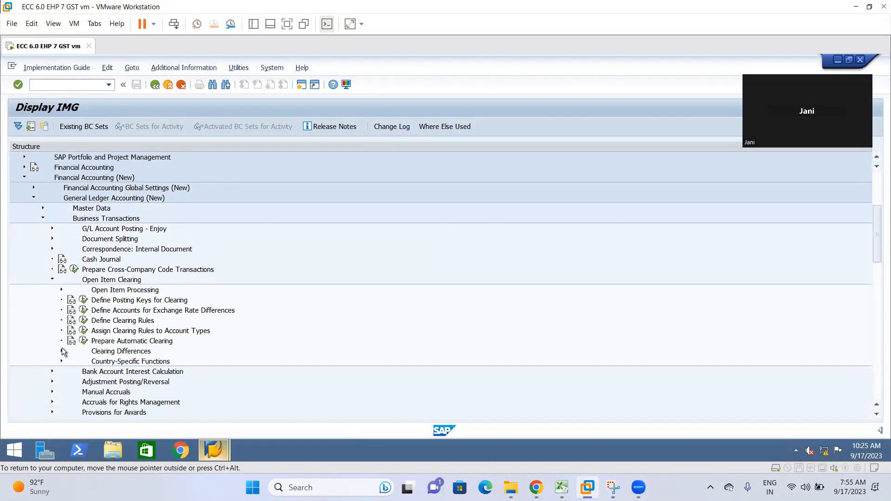
click(62, 351)
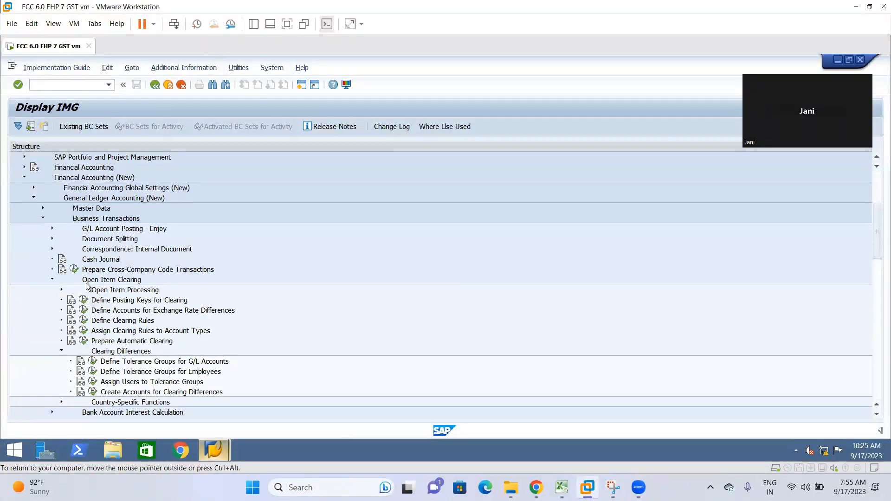
click(92, 364)
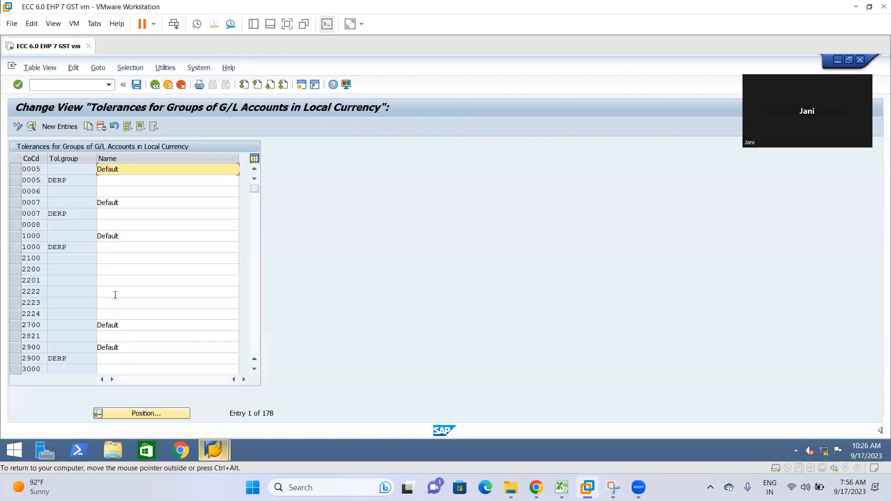
Start a new G/L account tolerance group entry for company code LI01.
click(57, 127)
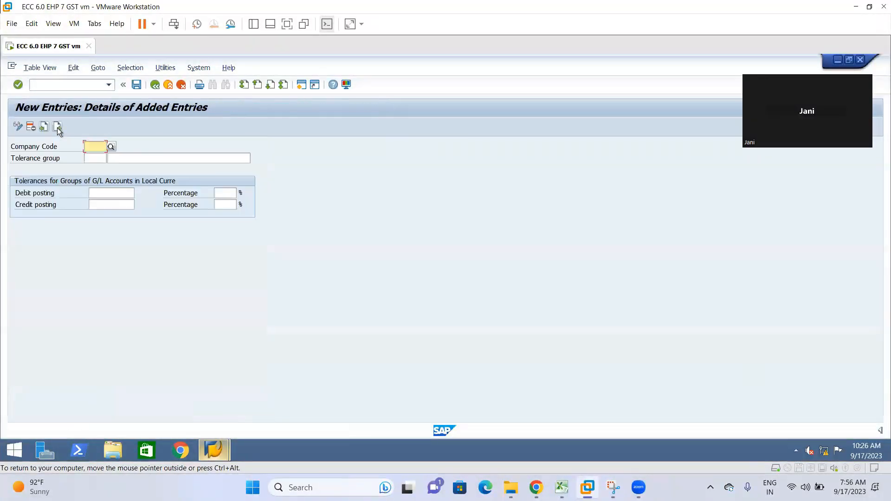
click(93, 148)
text(LI01)
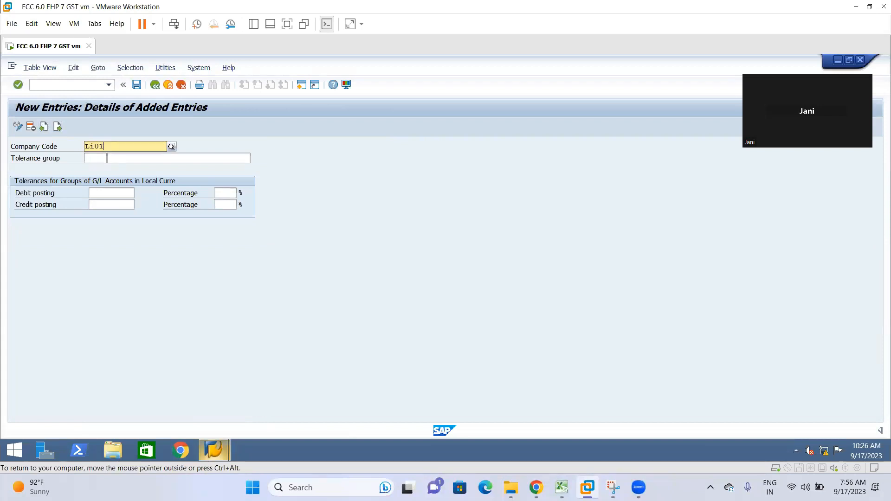
click(124, 168)
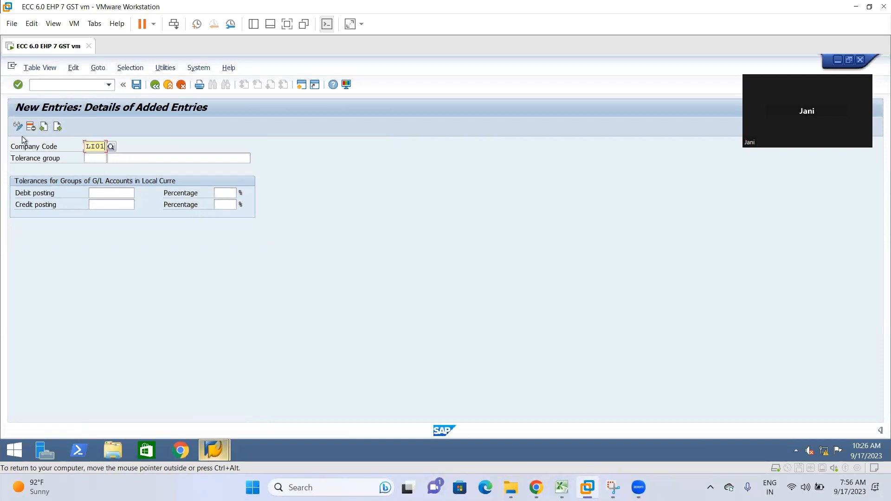
Leave the tolerance group key blank and describe the group as "Dilip Tolerance Grp - LI01".
click(127, 158)
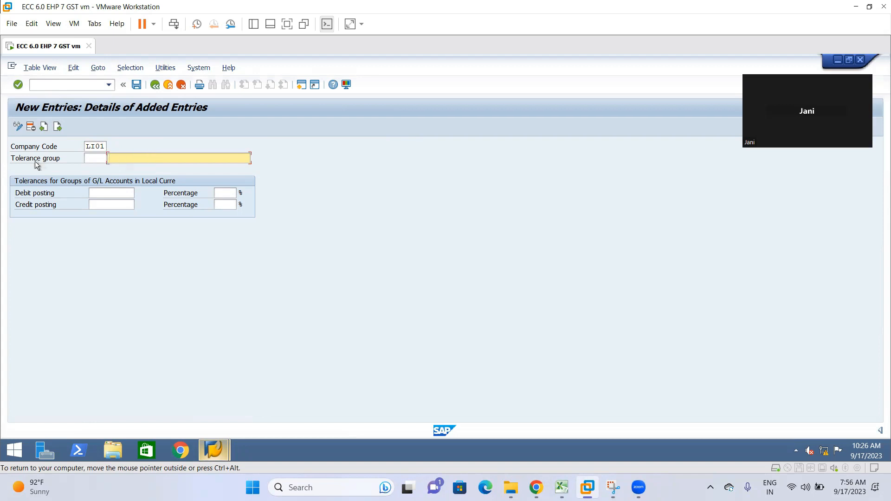
click(92, 159)
click(136, 155)
text(Dilip Tole)
key(BackSpace)
text(erance Grp - LI01)
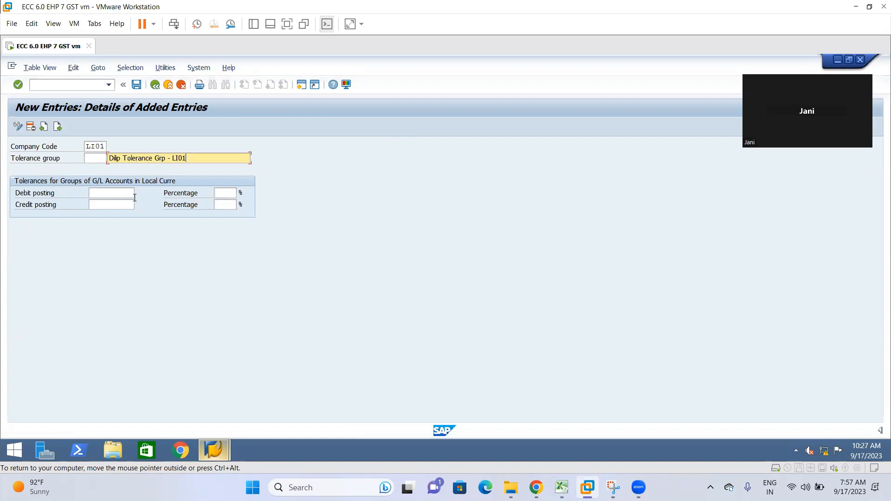
Set the debit and credit posting tolerances to 10 each with a percentage of 1 % each, and validate the entry.
click(104, 196)
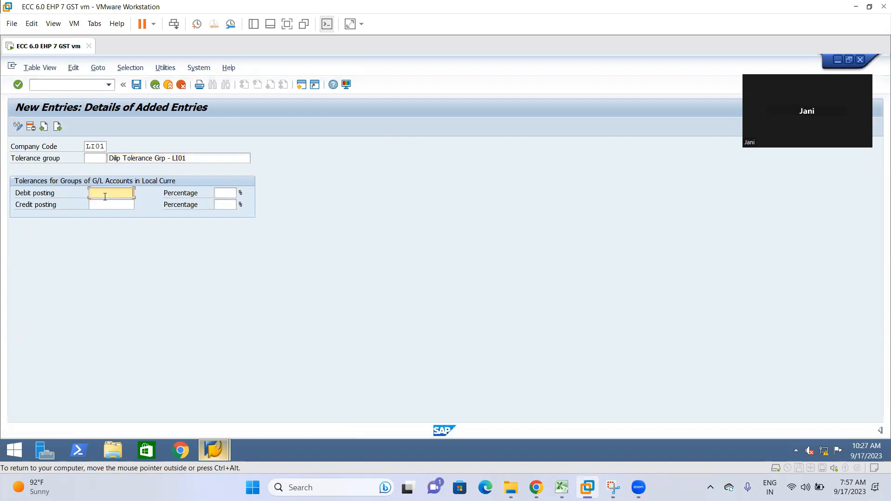
text(10)
key(Tab)
text(10)
click(218, 194)
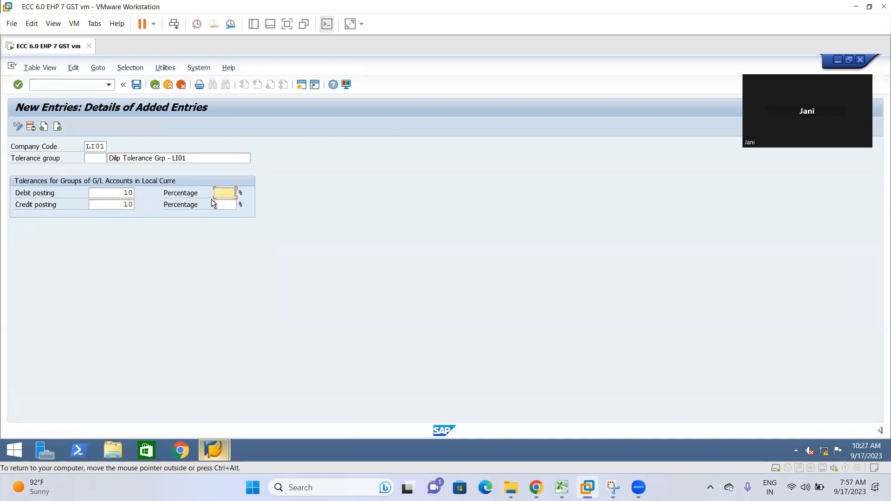
text(1)
key(Tab)
text(1)
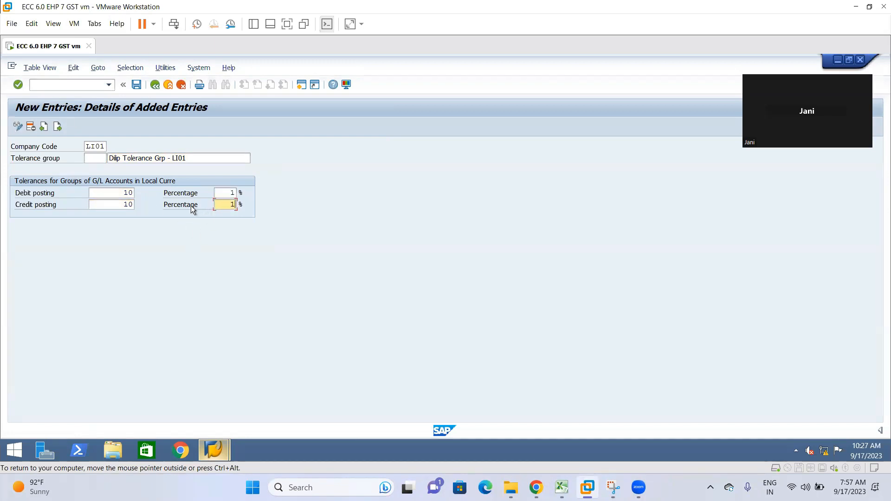
key(Return)
key(ctrl+alt)
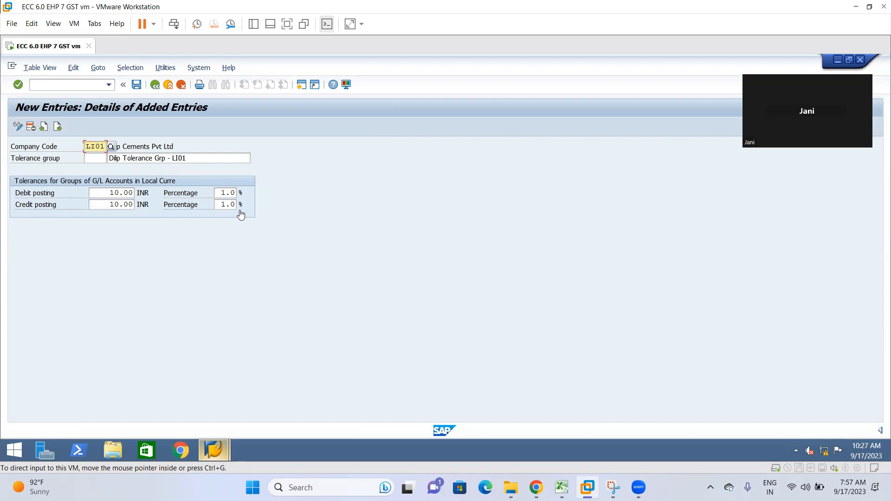
Save the LI01 tolerance group entry, accept the customizing request, and return to the G/L tolerance group list.
drag(100, 195, 178, 192)
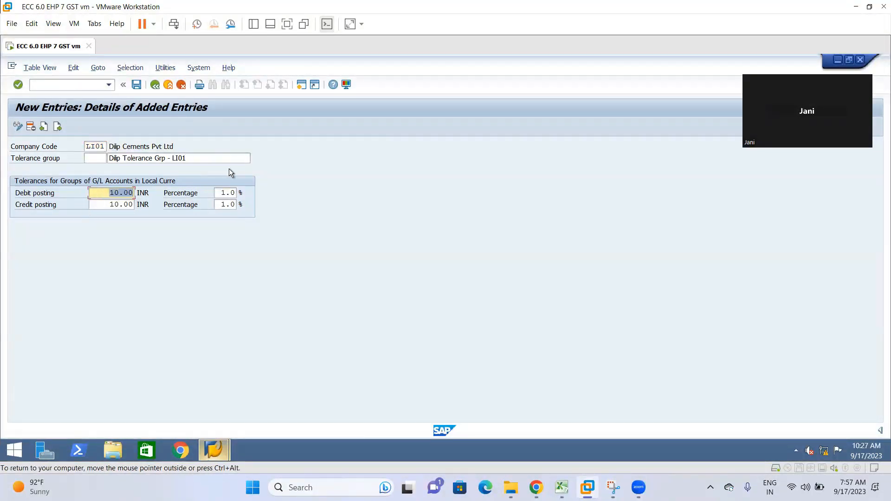
click(121, 192)
click(232, 205)
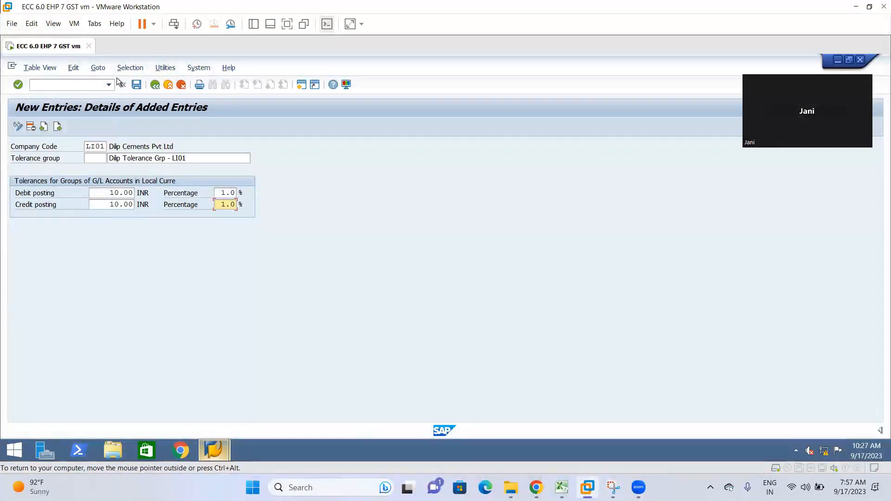
click(137, 85)
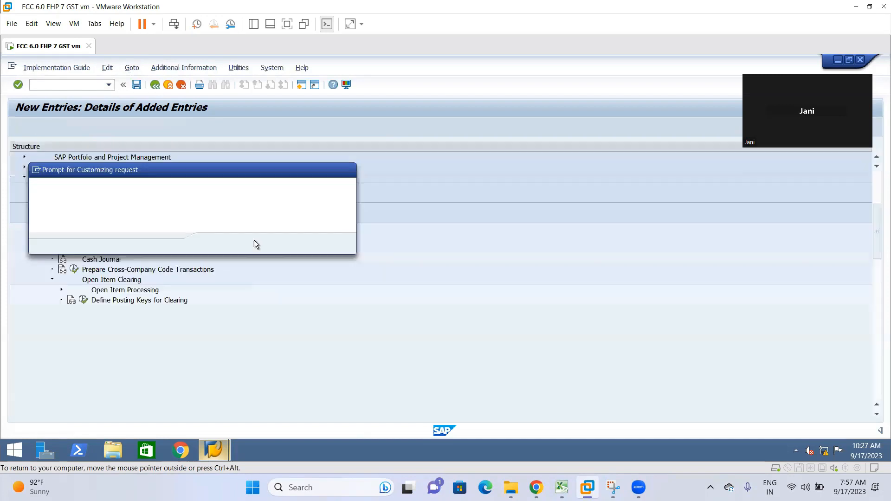
click(213, 246)
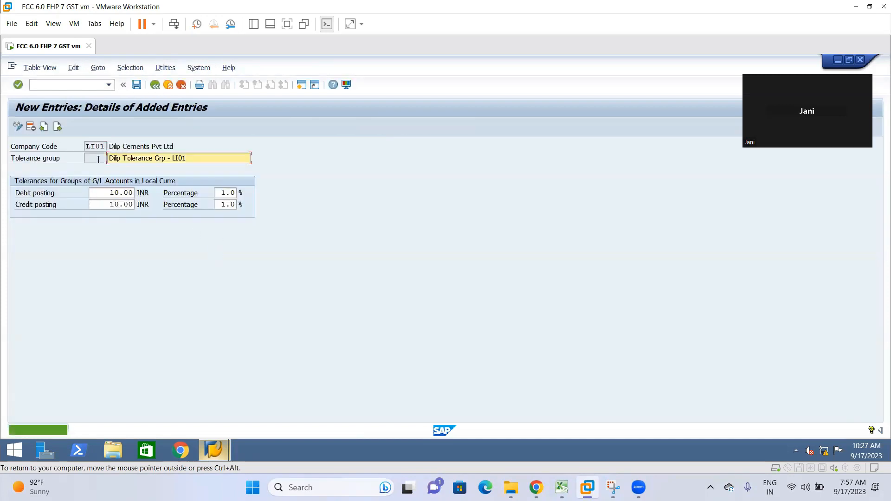
click(155, 86)
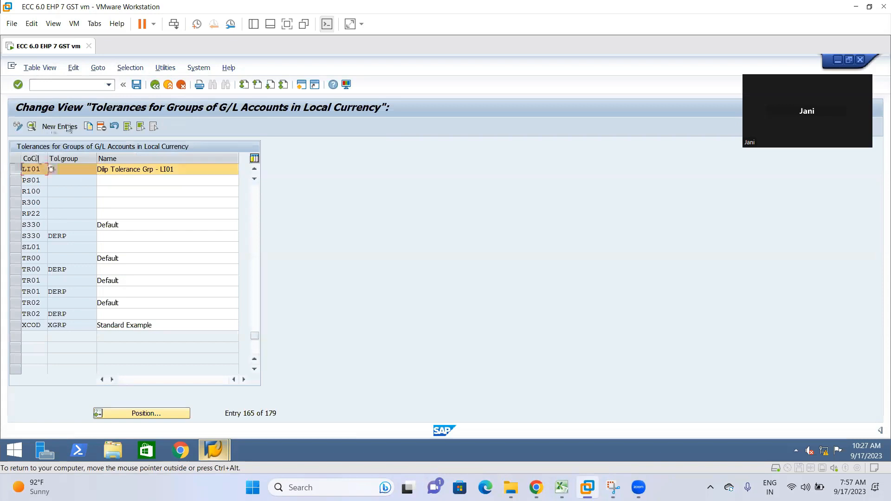
Copy the LI01 tolerance group to company code LI02 and describe it as "Dilip Tolerance Grp - LI02".
click(15, 169)
click(15, 169)
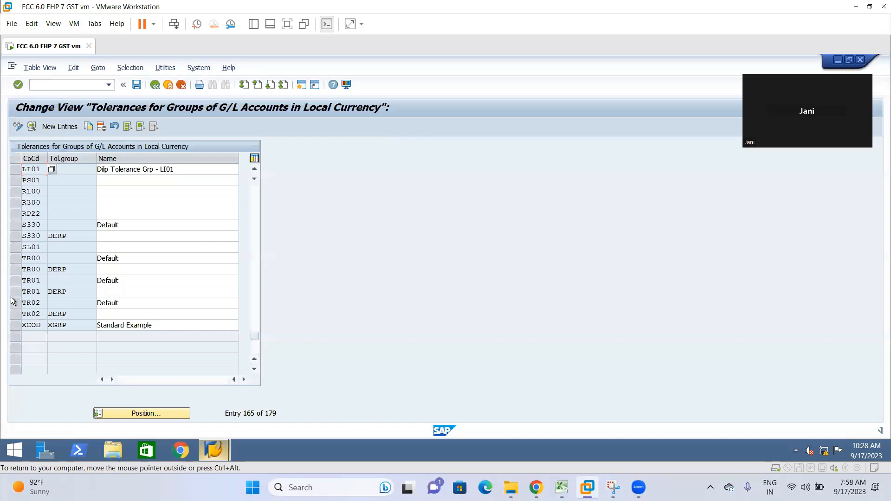
click(15, 170)
click(88, 128)
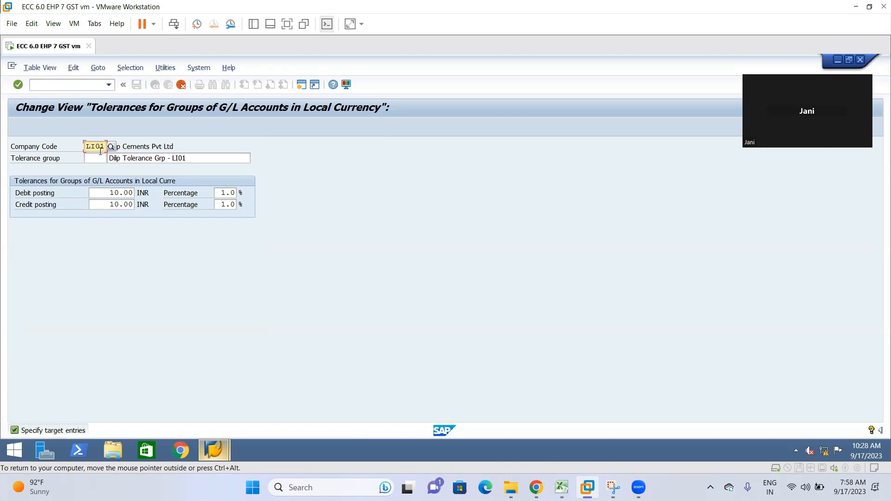
key(BackSpace)
text(2)
click(138, 170)
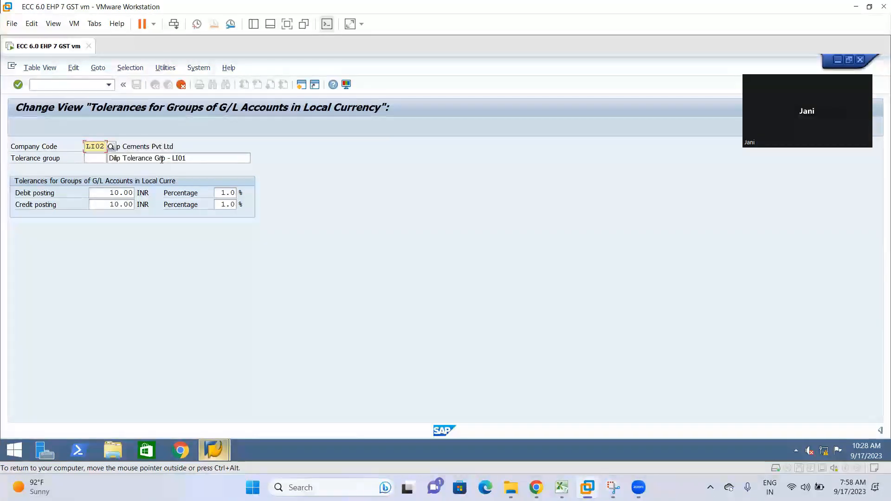
click(170, 158)
text(-)
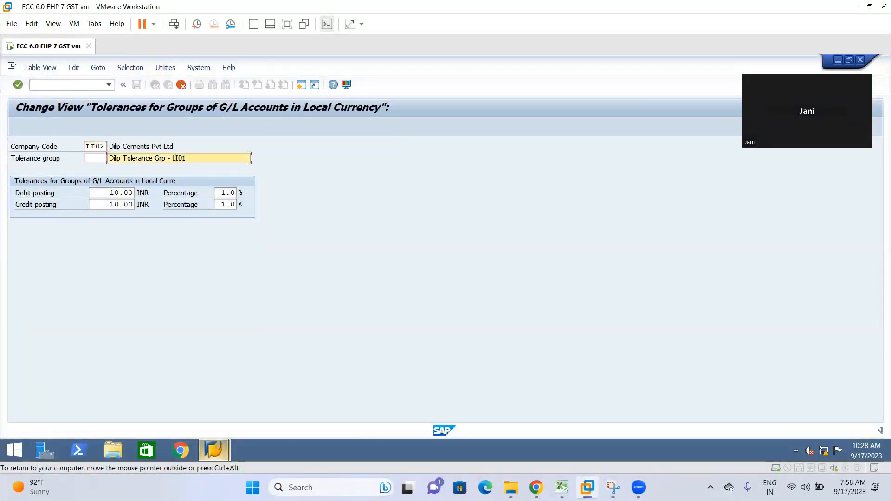
key(BackSpace)
text(2)
key(Return)
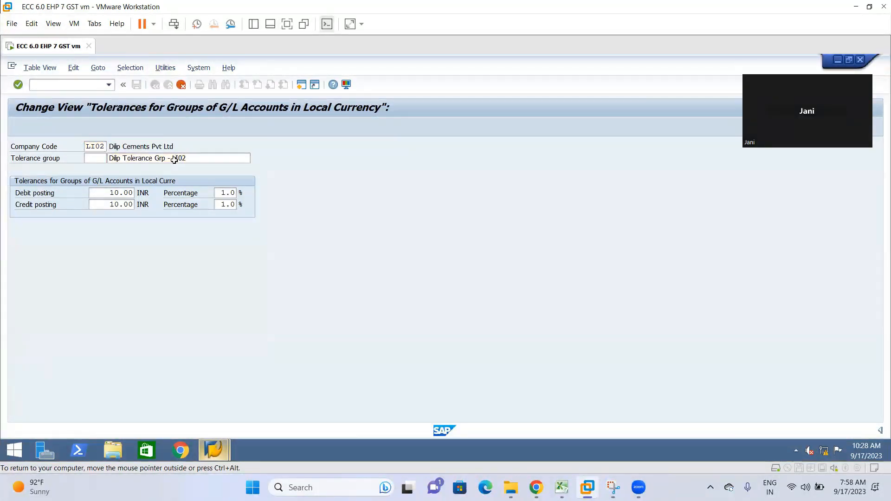
Copy the LI01 tolerance group to company code LS01 with the description "Dilip Tolerance Grp - LS01".
scroll(25, 200, up, 1)
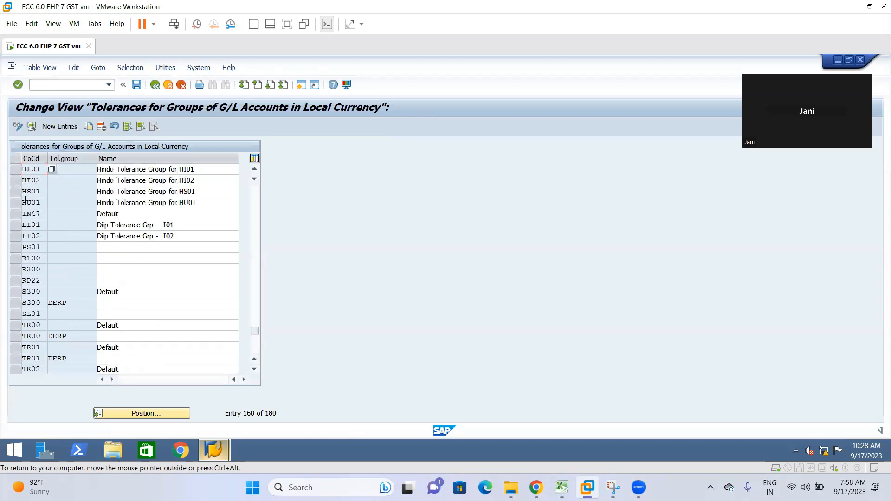
click(18, 225)
click(88, 127)
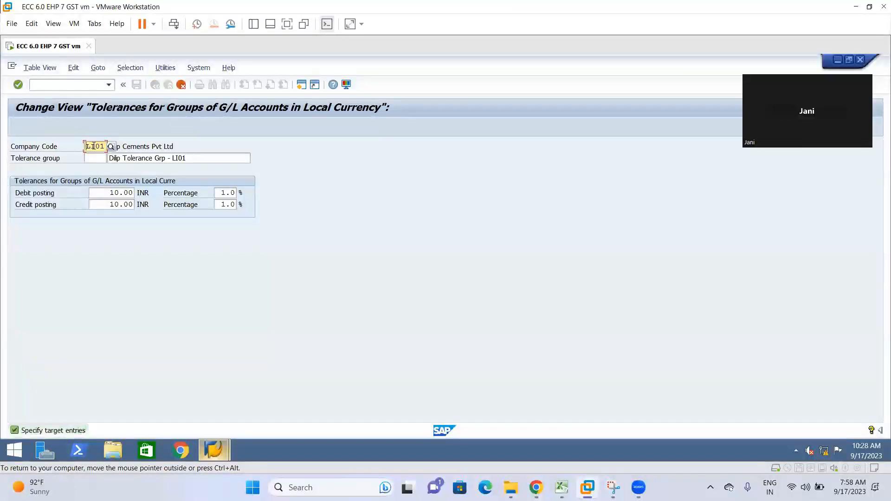
drag(90, 147, 95, 147)
text(S)
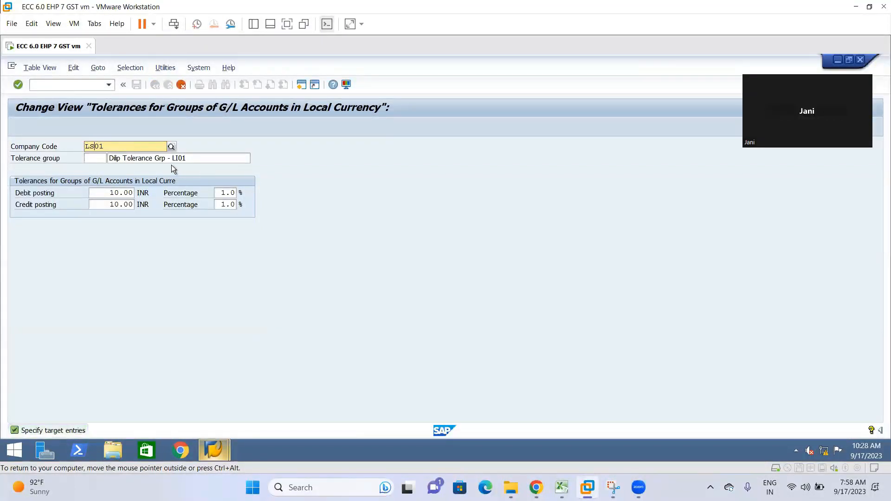
click(144, 168)
click(173, 158)
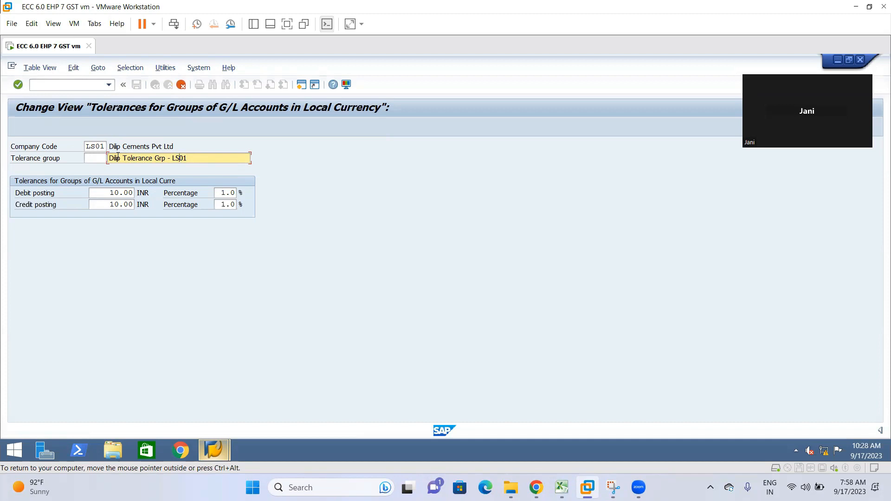
key(Return)
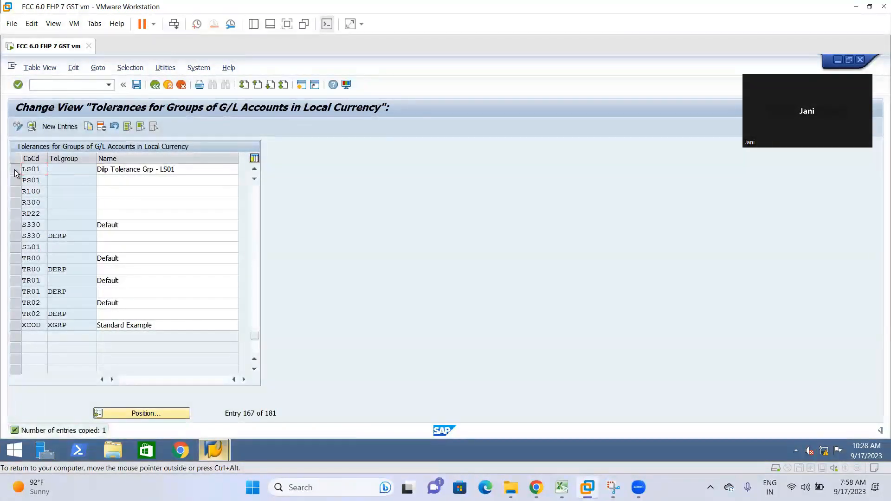
Copy the LS01 tolerance group to company code LU01 with the description "Dilip Tolerance Grp - LU01".
click(15, 173)
click(89, 128)
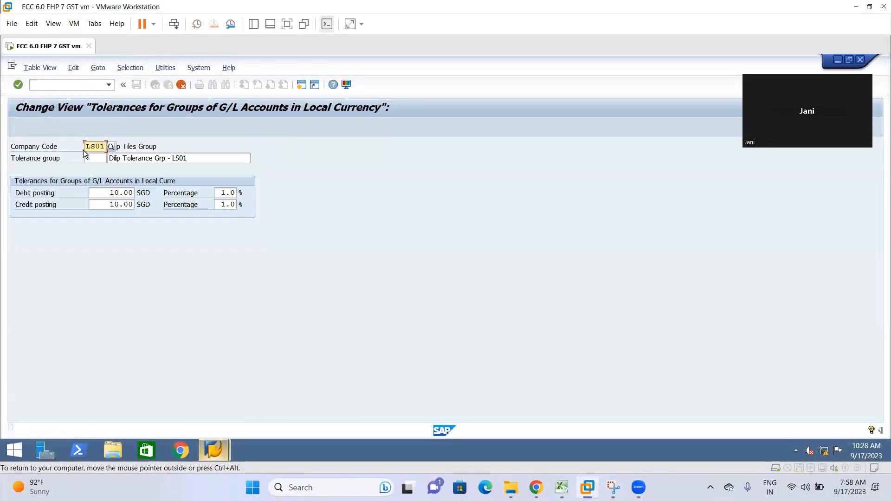
click(96, 145)
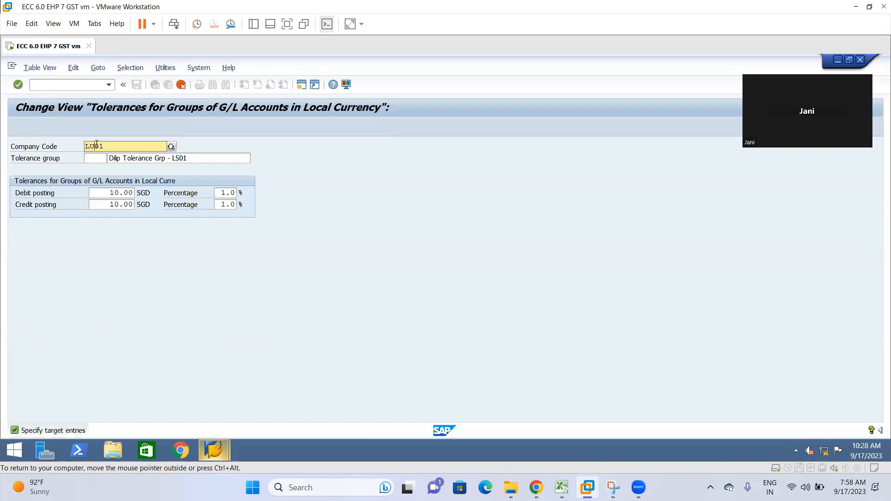
text(U)
key(Return)
click(177, 158)
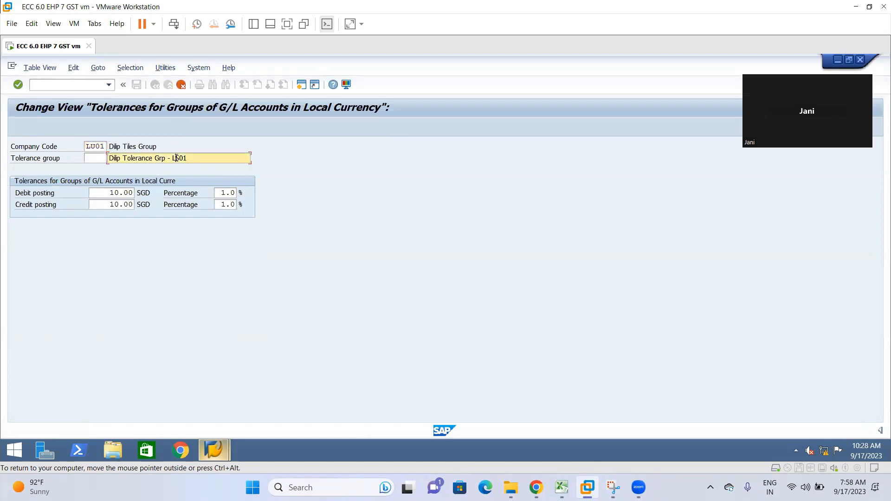
text(U)
key(Return)
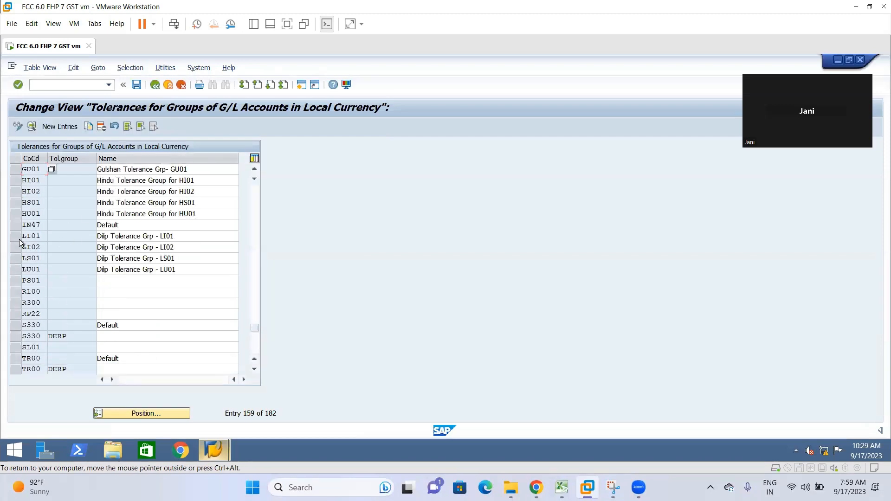
Save the G/L tolerance groups for LI01, LI02, LS01 and LU01, and return to the implementation guide.
drag(15, 237, 18, 272)
click(136, 84)
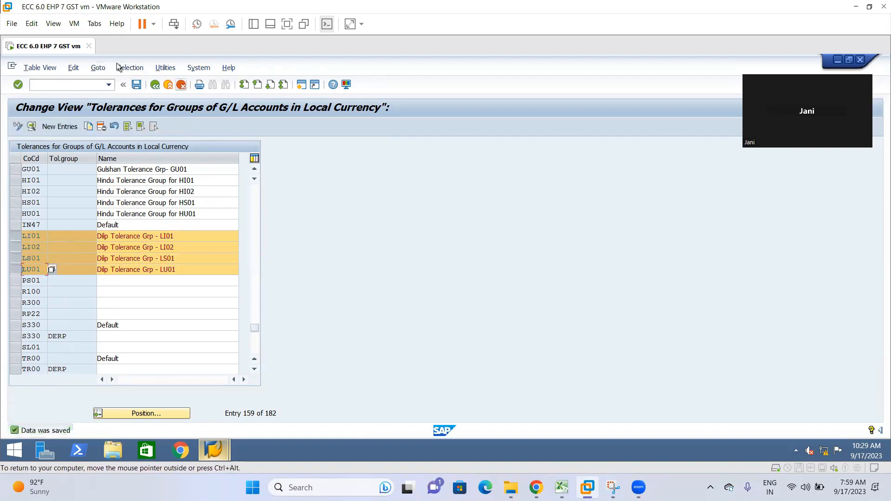
click(155, 85)
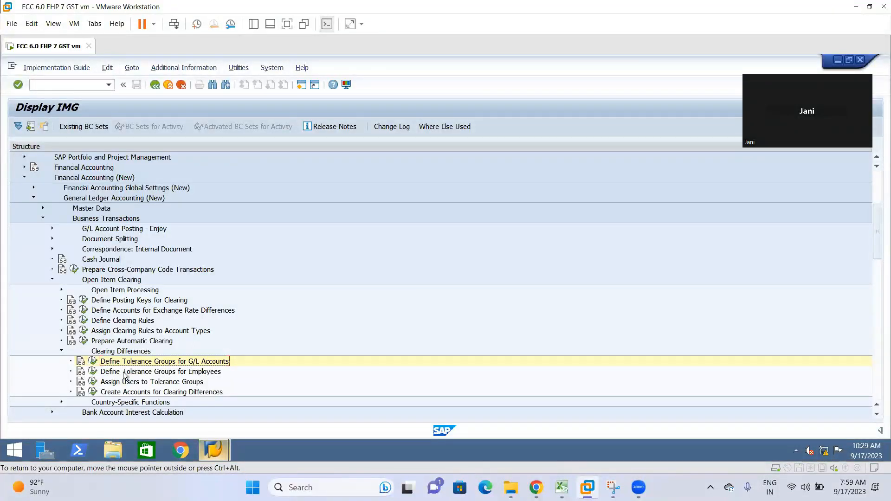
Open Define Tolerance Groups for Employees and start a new entry with a blank group for company code LI01.
click(93, 372)
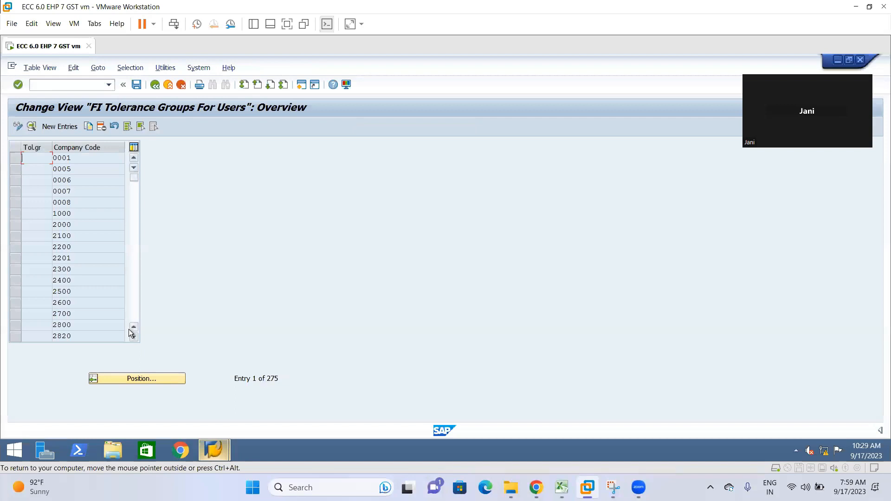
click(74, 127)
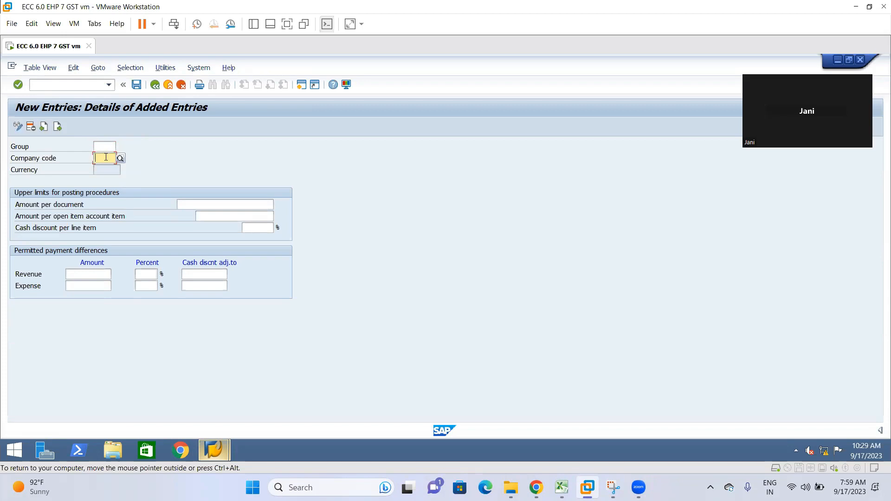
text(Li01)
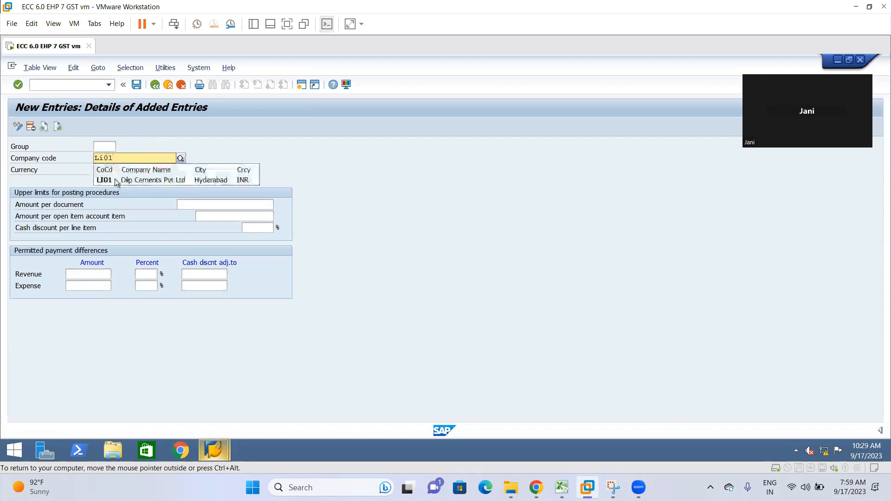
click(127, 179)
click(190, 204)
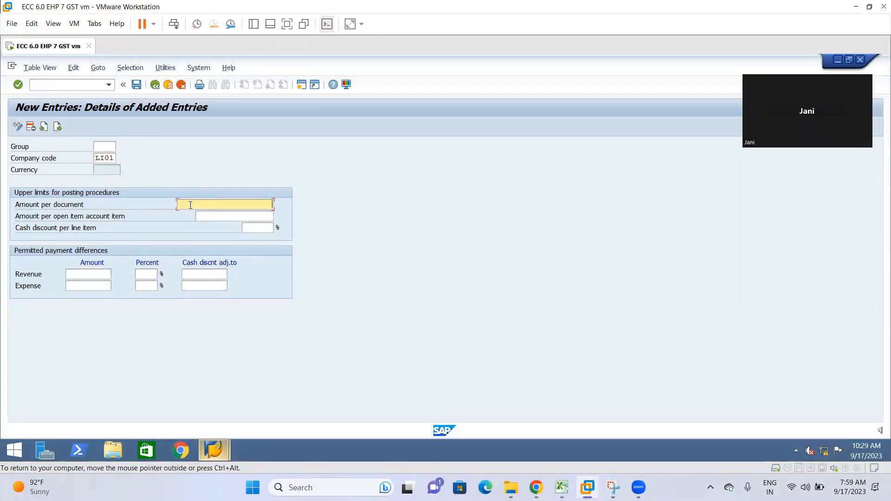
text(9999999999)
drag(222, 204, 396, 228)
key(Tab)
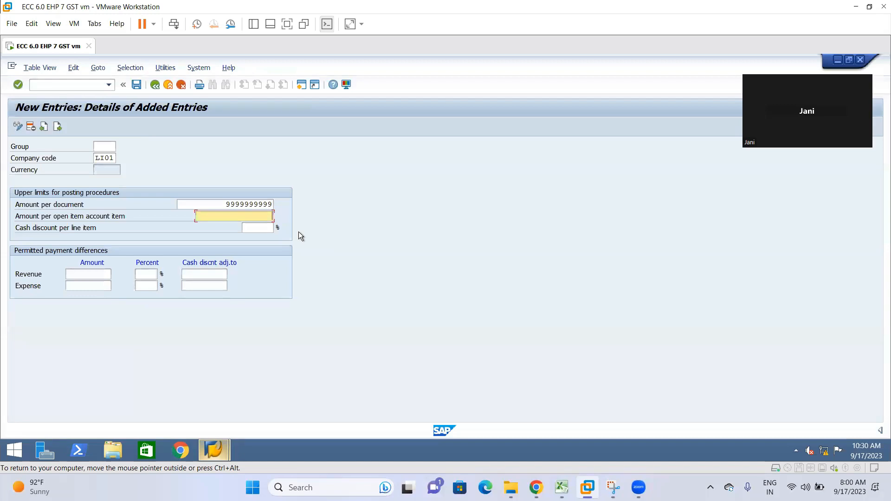
text(9999999)
click(264, 228)
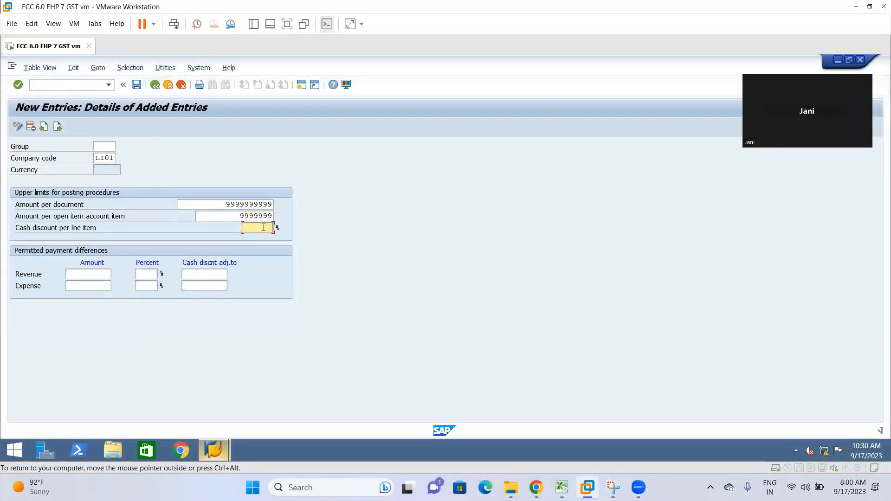
text(10)
Set the permitted payment differences for revenue and expense to an amount of 10 and 1 % each.
click(87, 275)
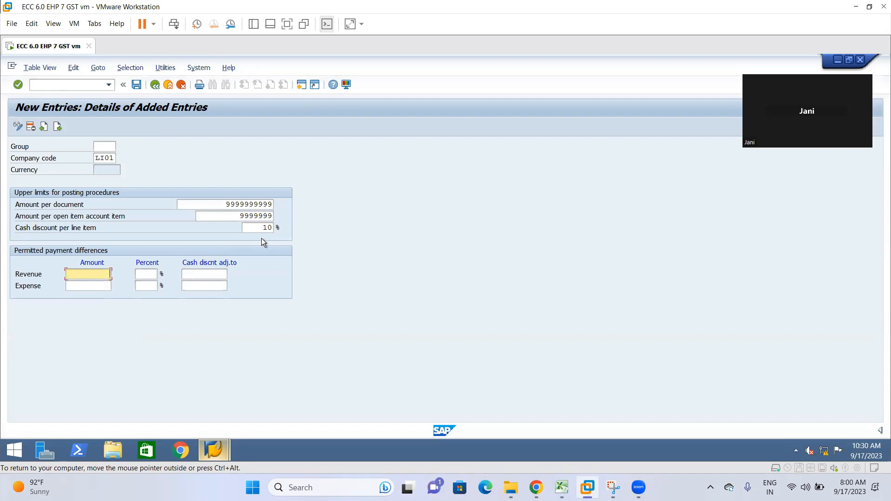
text(10)
key(Down)
text(10)
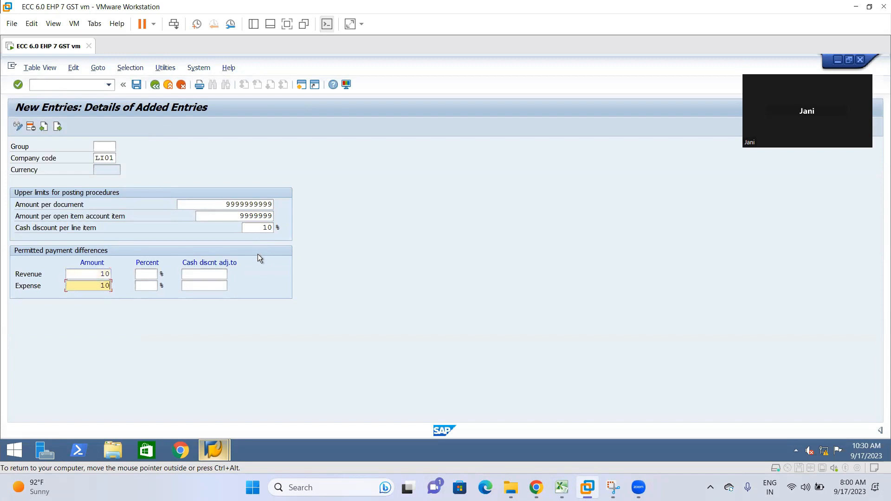
click(153, 273)
text(1)
key(Down)
text(1)
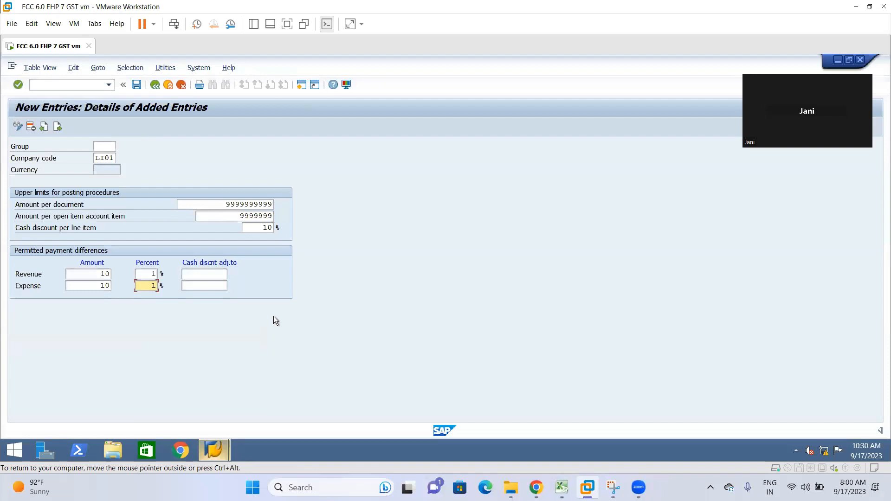
Set the cash discount adjustment limit to 5 for both revenue and expense, and validate the employee tolerance entry.
click(211, 276)
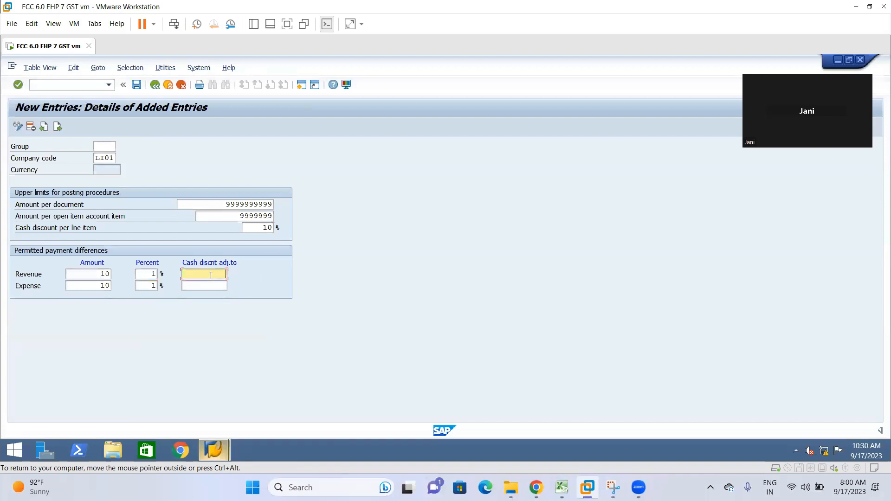
text(5)
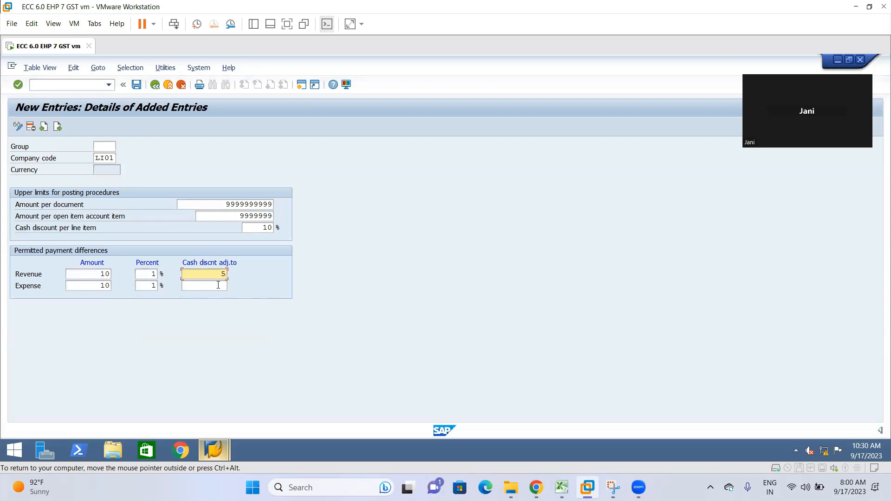
click(218, 285)
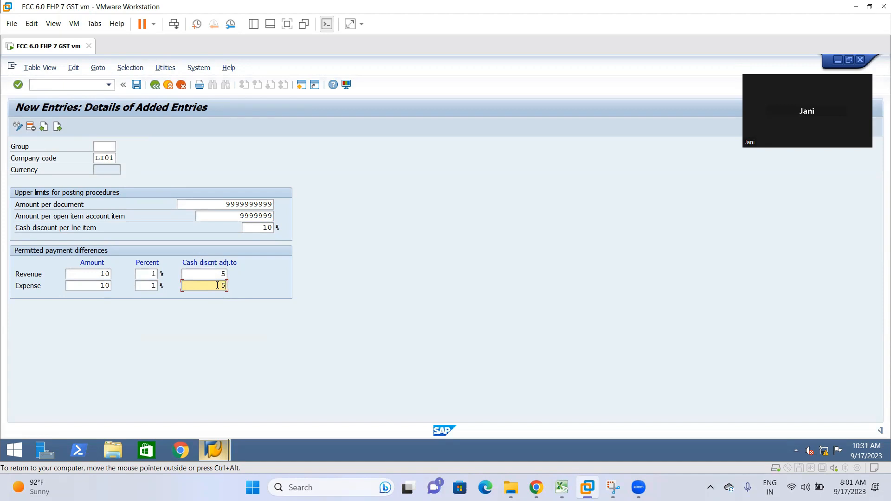
key(Return)
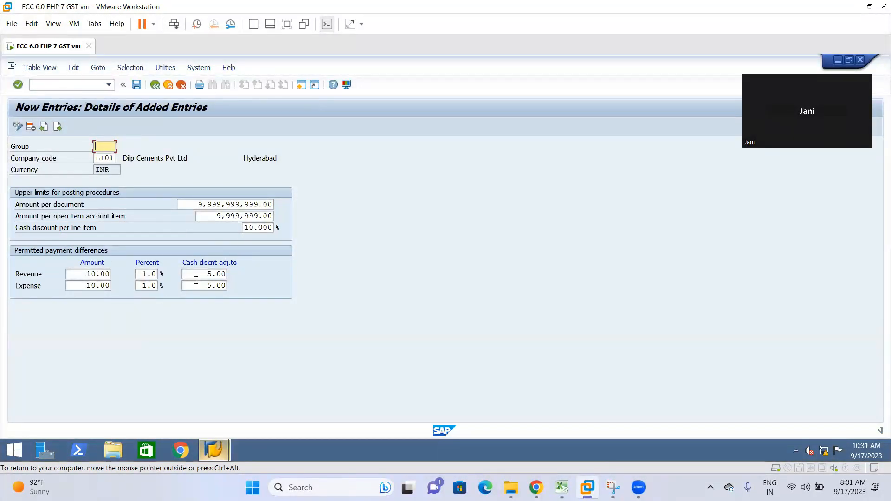
drag(202, 273, 263, 274)
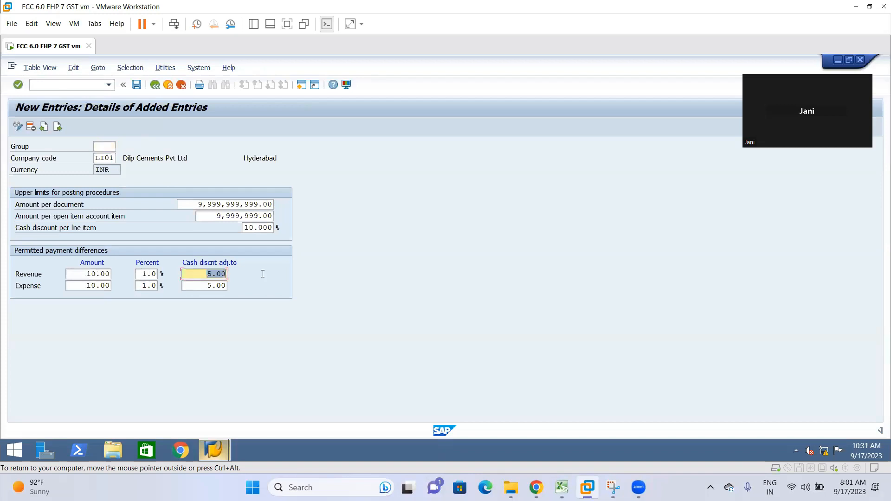
Switch to the Excel class notes and enter "Vendor Dr 900" in J347 beside the Employee Tolerance table.
click(204, 286)
click(561, 487)
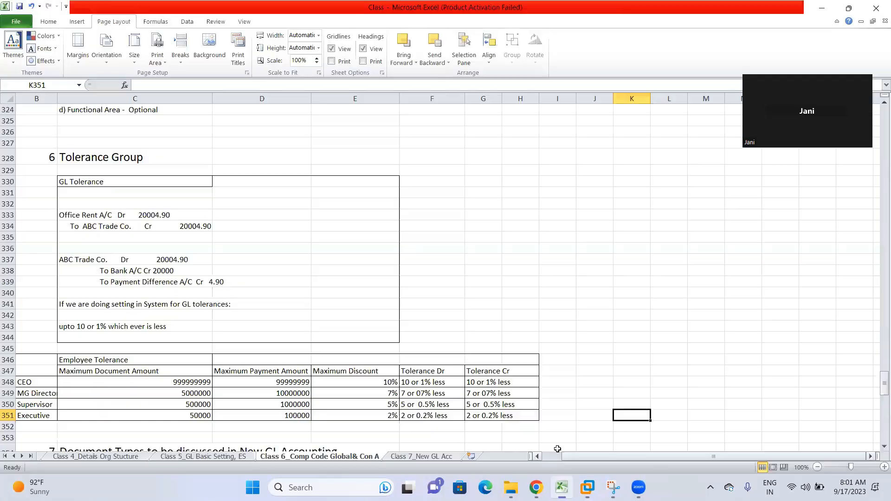
scroll(534, 265, down, 5)
click(570, 198)
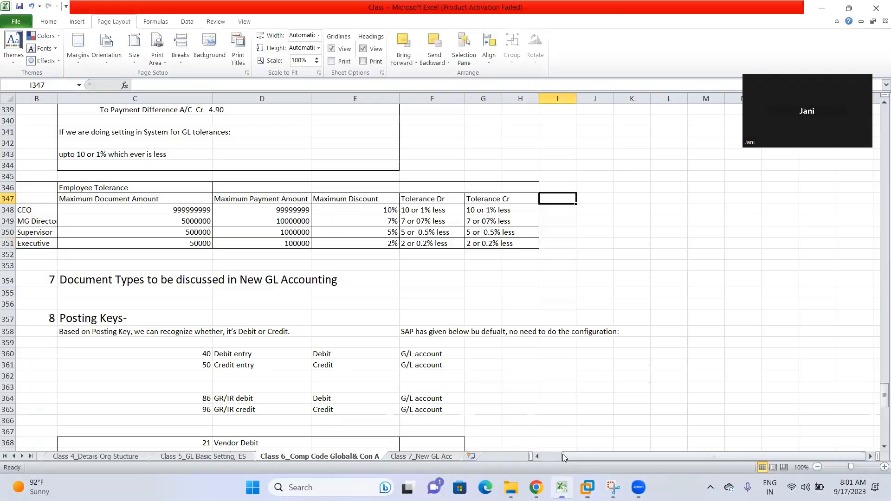
click(584, 204)
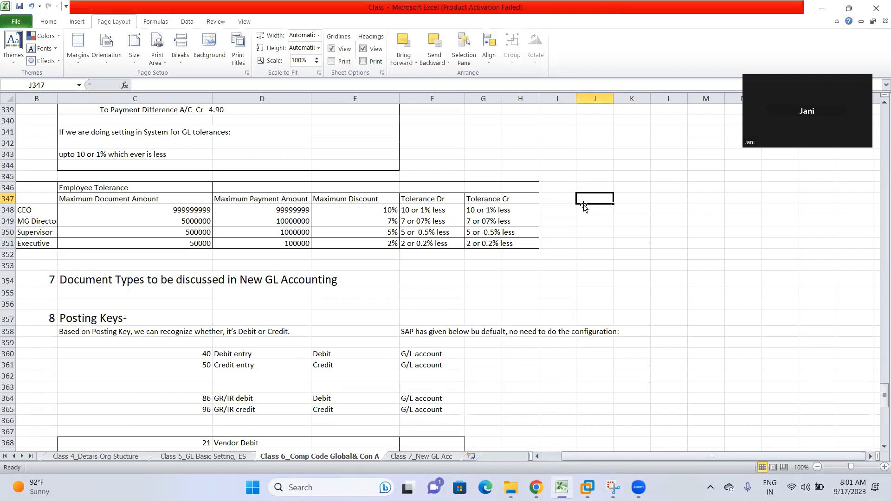
text(Vendor)
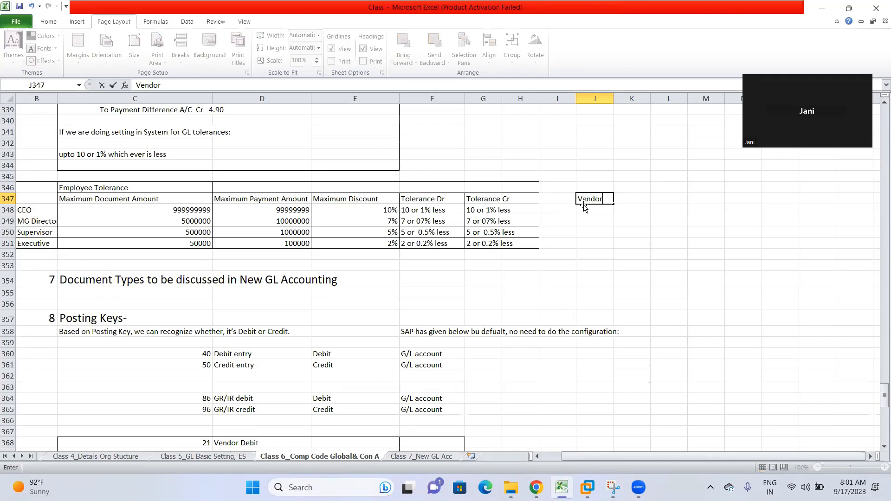
text( Dr 9000)
key(BackSpace)
click(621, 210)
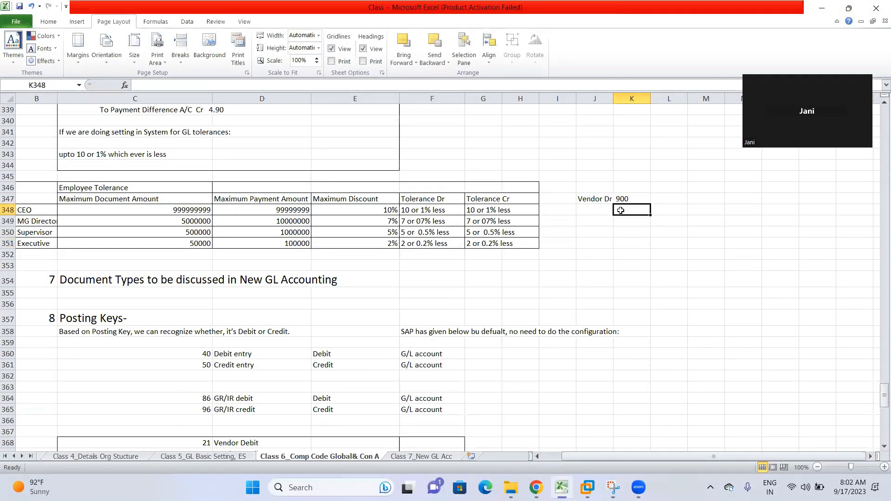
Add the credit lines "To Bank Cr 891" in K348 and "Cash Cr 5" in K349 below the vendor line.
text(Tom)
key(BackSpace)
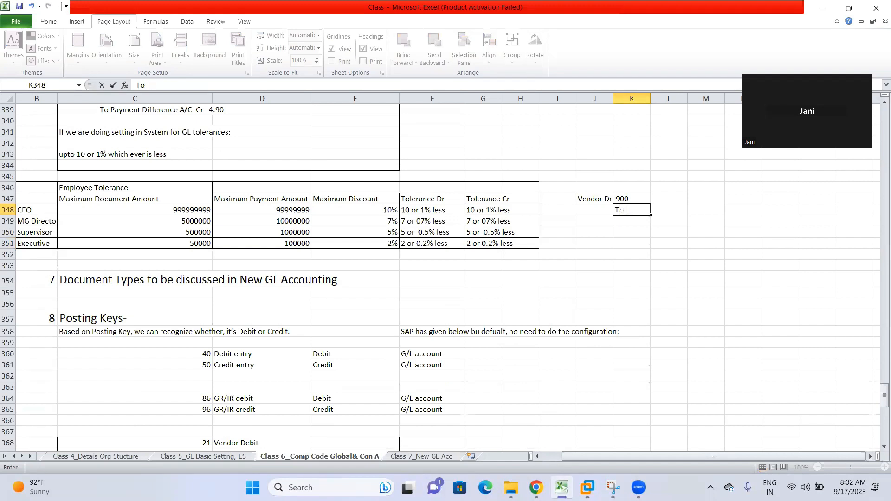
text(Bank Cr 891)
click(617, 226)
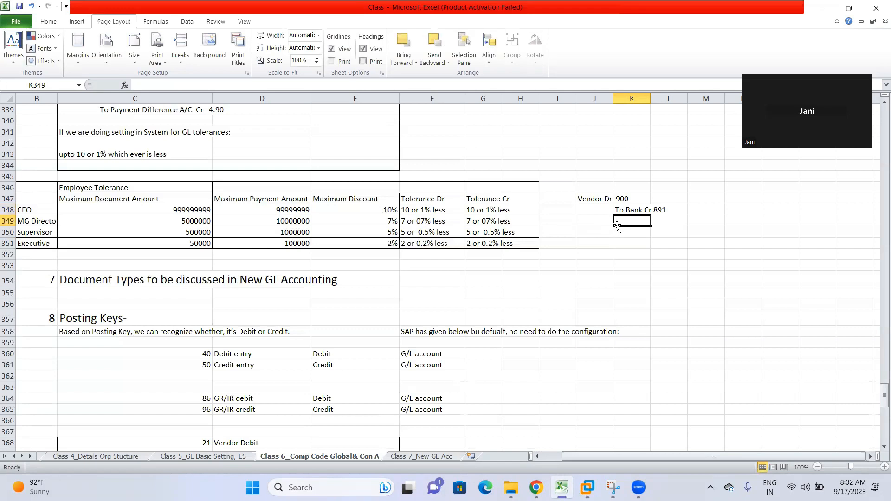
text(Cash Cr 5)
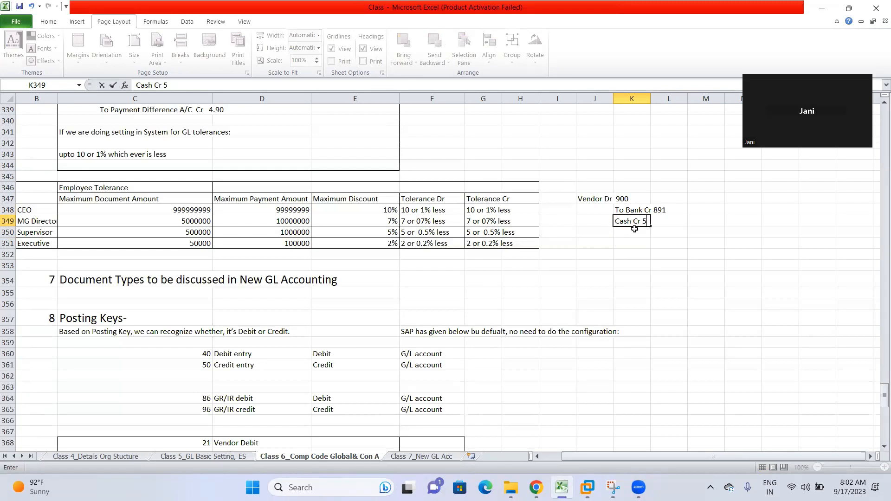
Enter "TO paymnet difference 4" in K350 as the last line of the example posting.
click(629, 233)
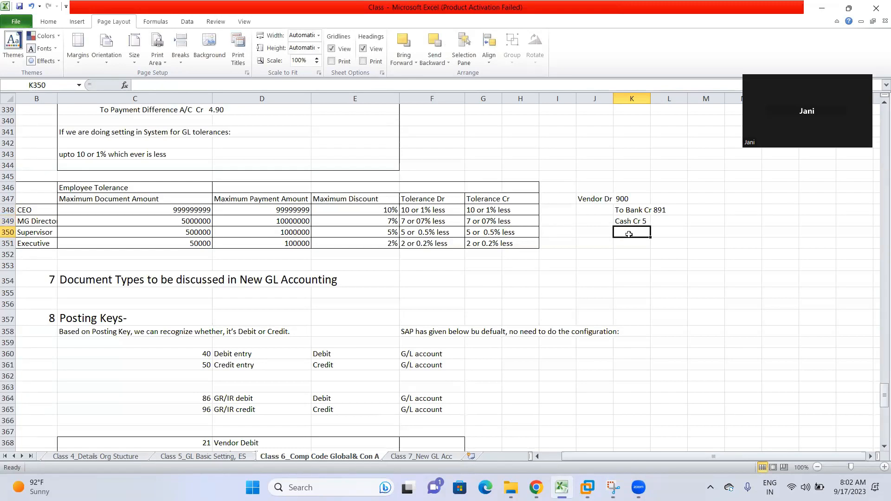
text(TO pa)
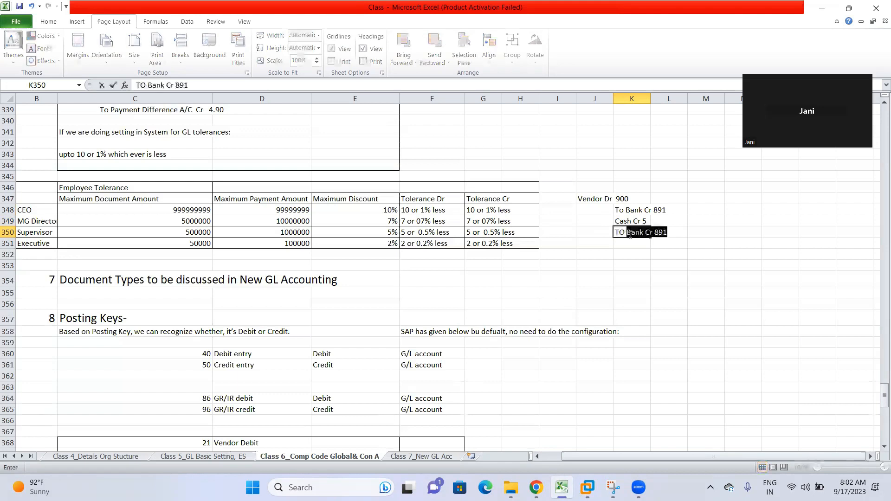
text(ymn)
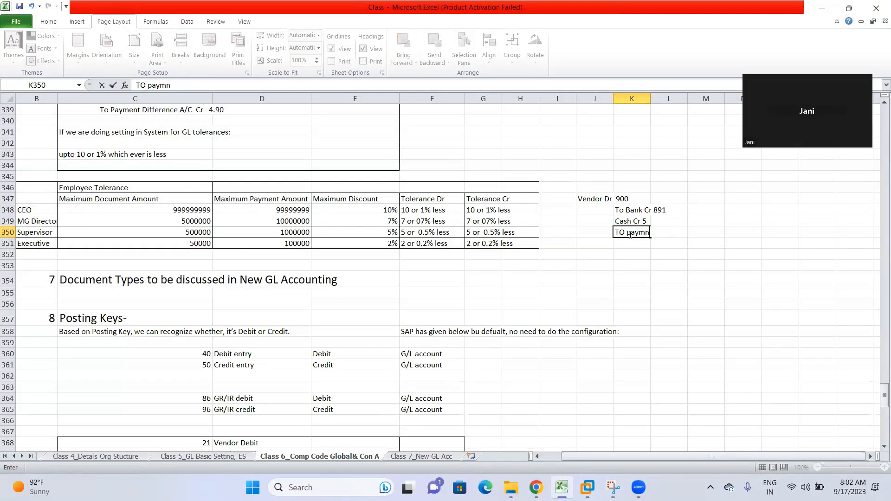
text(e t fiffe)
key(BackSpace)
key(BackSpace)
key(BackSpace)
key(BackSpace)
key(BackSpace)
text(difference 4)
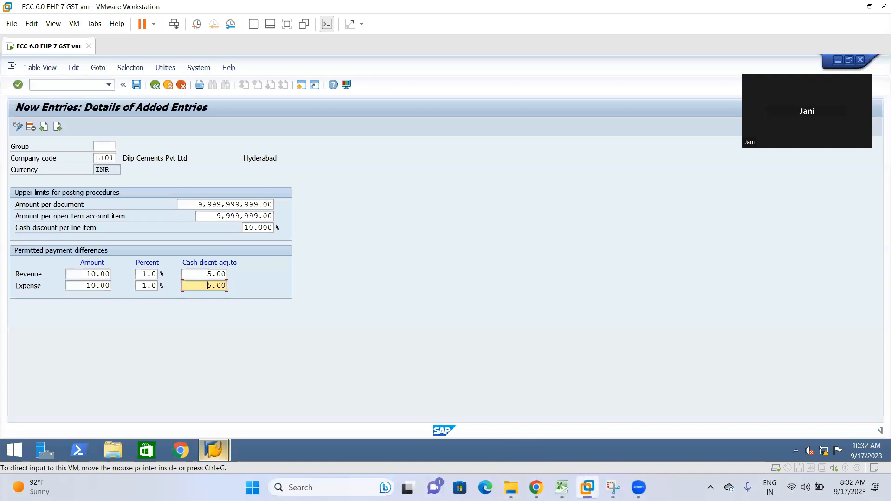
Examine how the example vendor payment splits across the bank, cash and payment difference lines.
click(561, 487)
drag(580, 189, 720, 239)
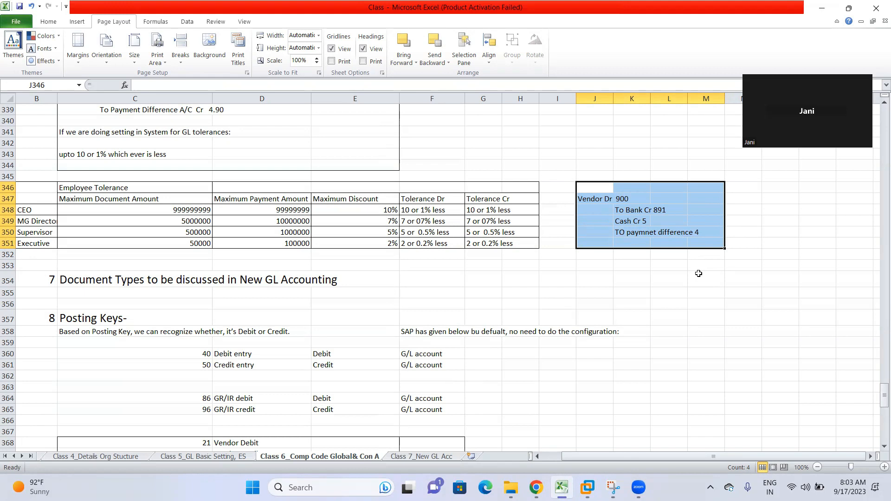
click(638, 217)
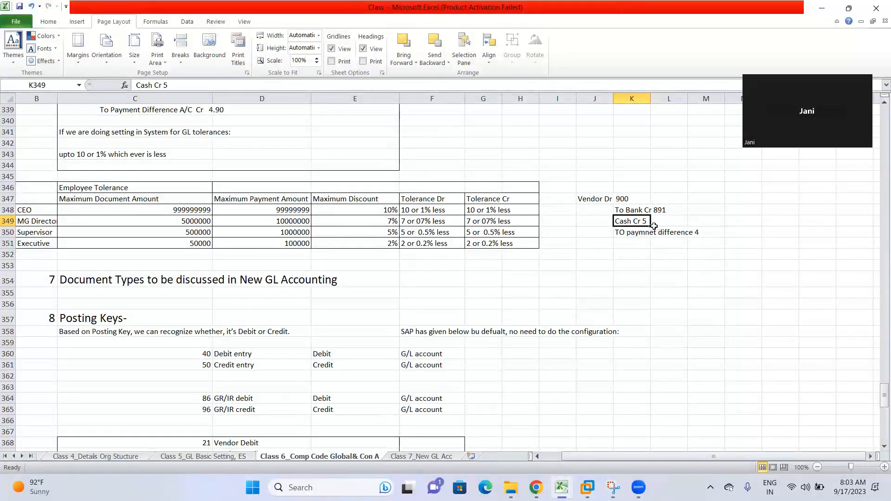
click(645, 212)
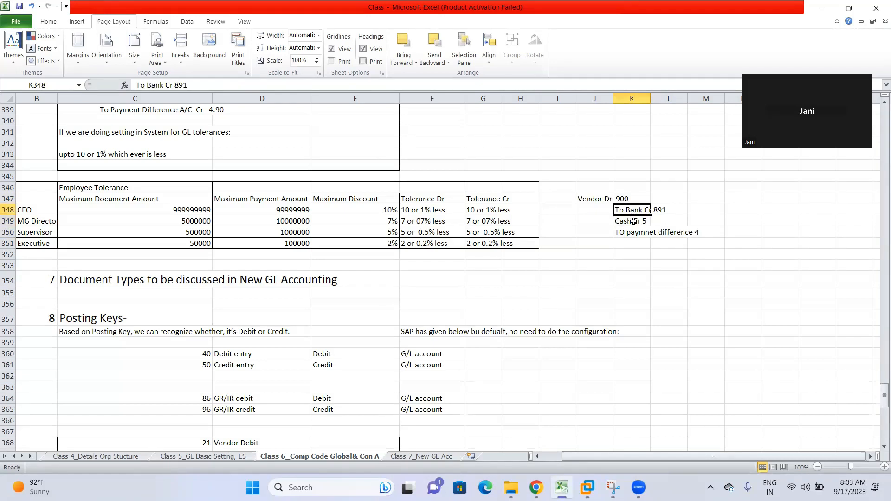
click(647, 223)
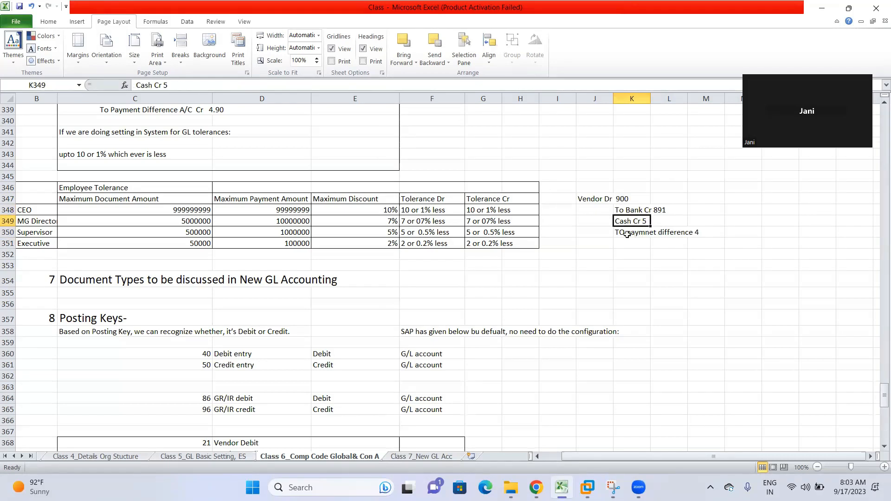
click(632, 210)
click(634, 222)
click(623, 234)
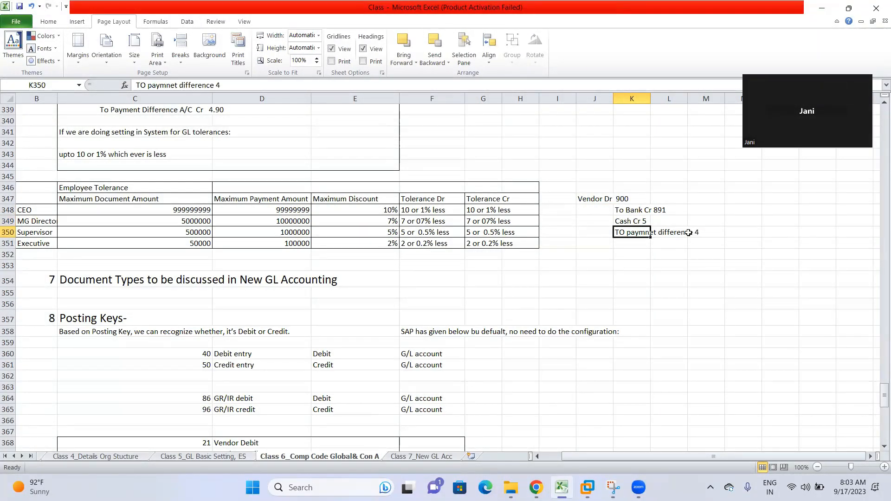
click(631, 214)
drag(629, 221, 645, 233)
click(632, 222)
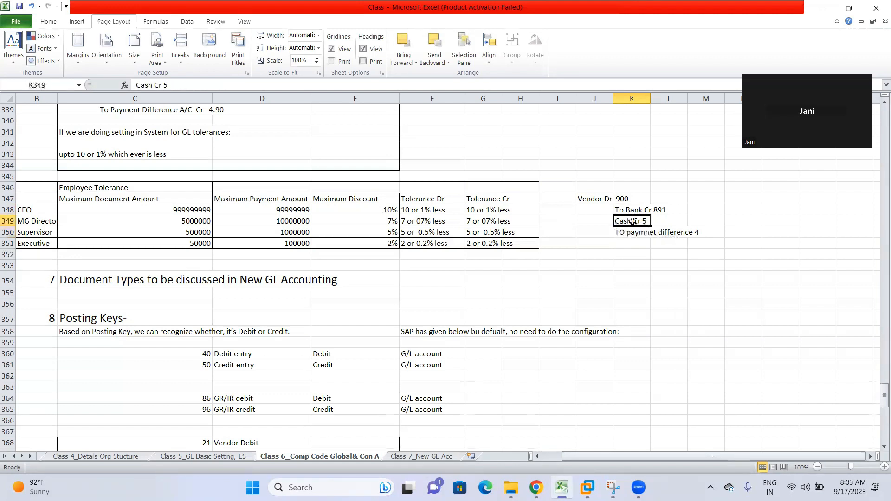
click(626, 231)
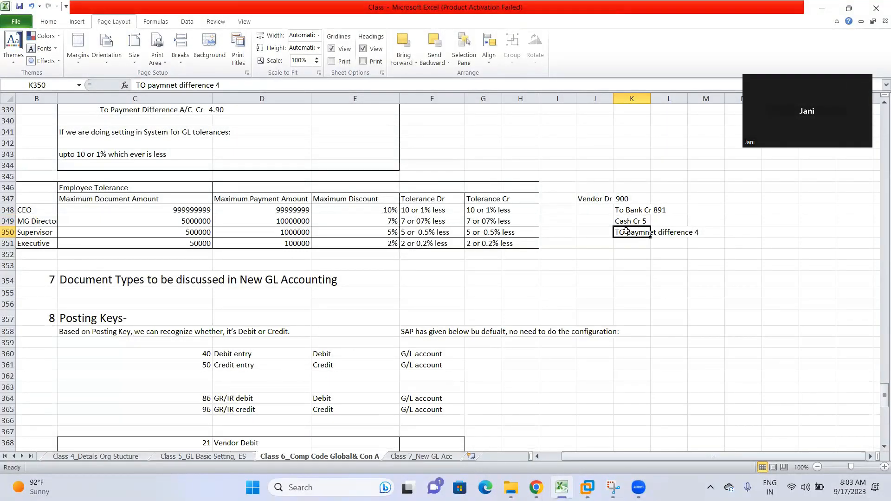
Switch back to SAP, save the LI01 employee tolerance entry and return to the tolerance groups overview.
click(588, 487)
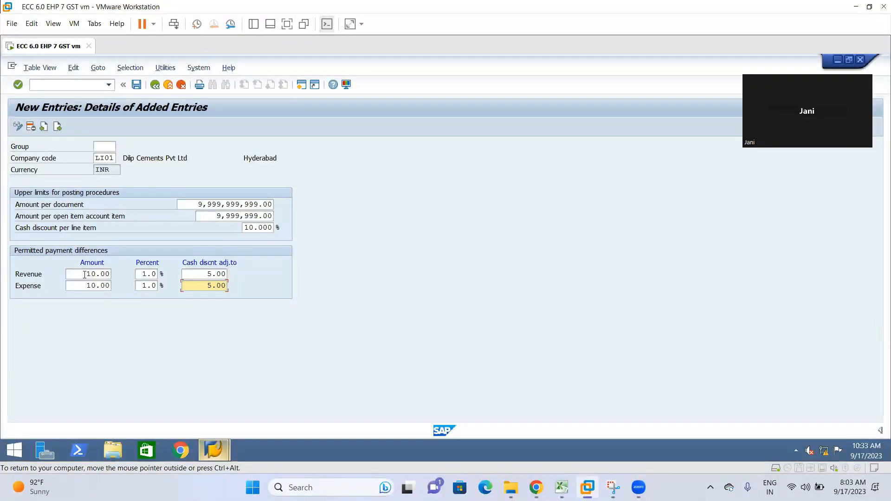
double_click(85, 274)
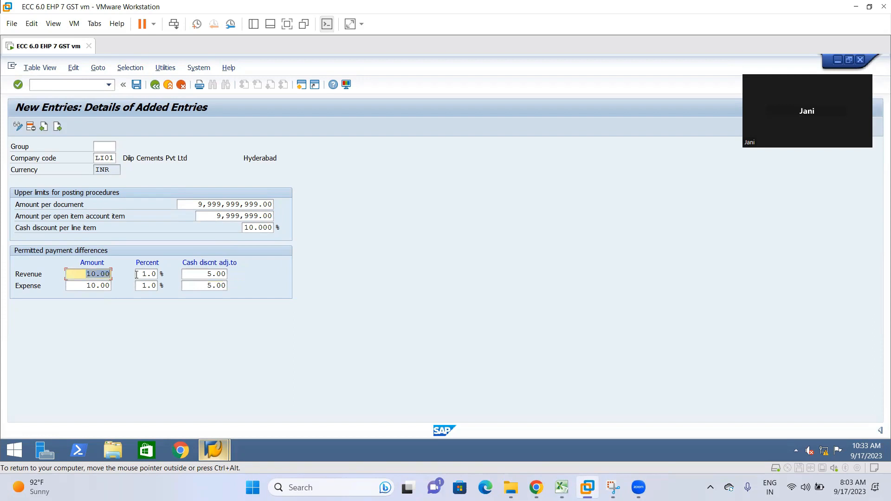
double_click(206, 274)
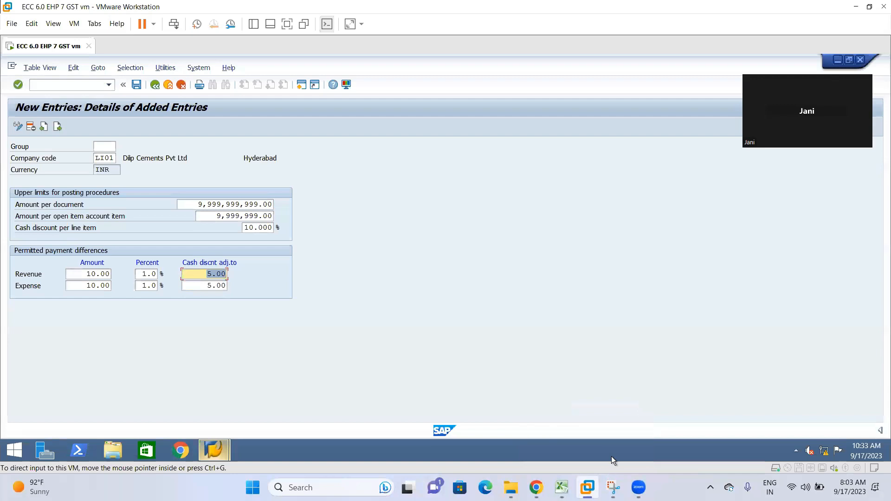
click(219, 273)
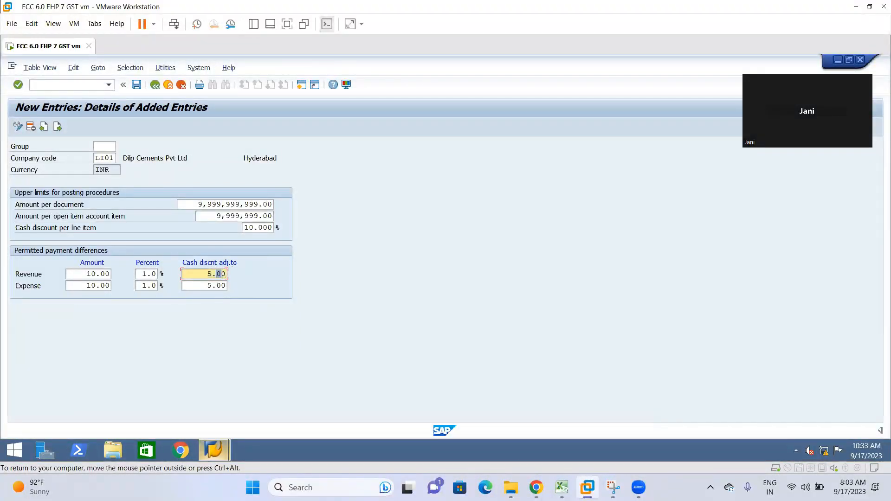
click(136, 85)
click(217, 245)
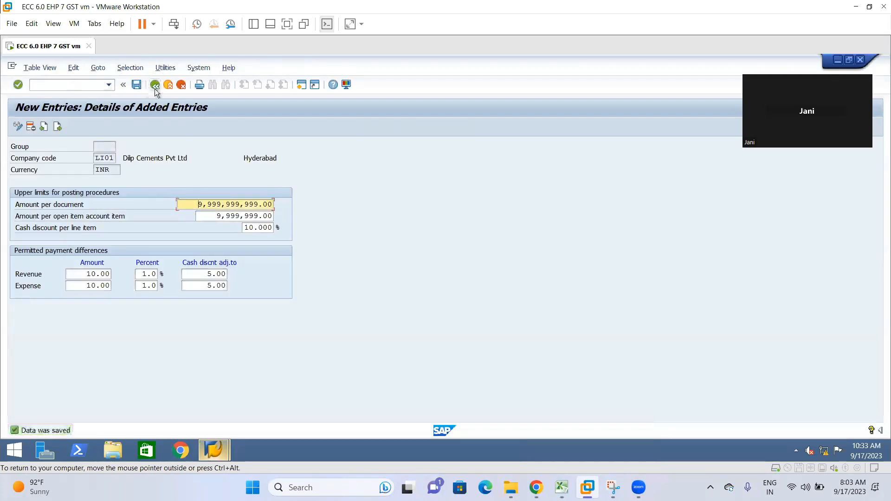
click(155, 89)
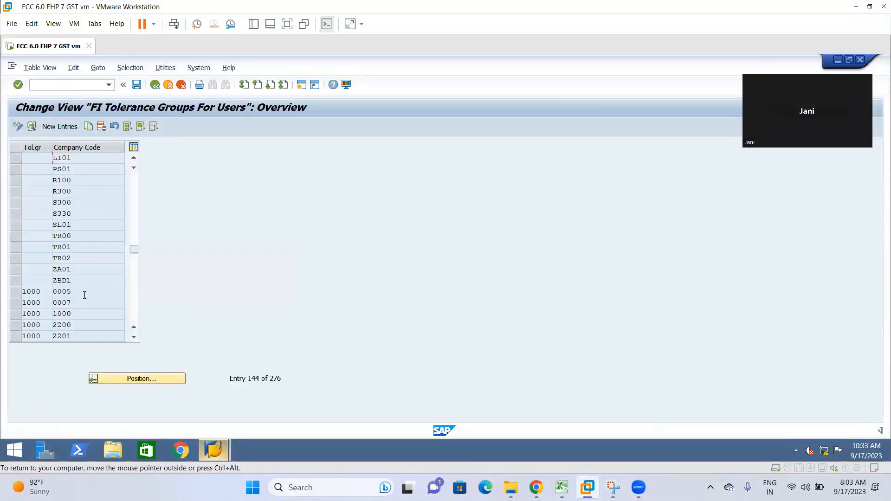
Copy the blank-group LI01 employee tolerance entry to company code LI02.
scroll(93, 280, up, 4)
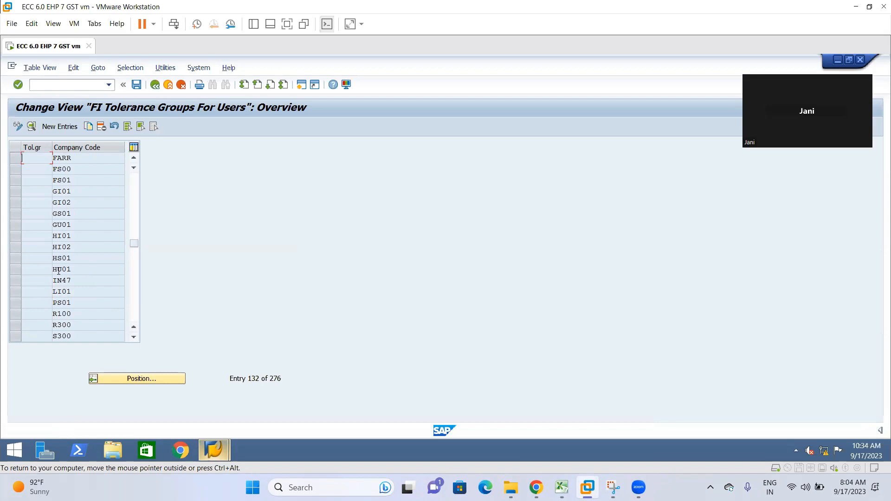
click(17, 292)
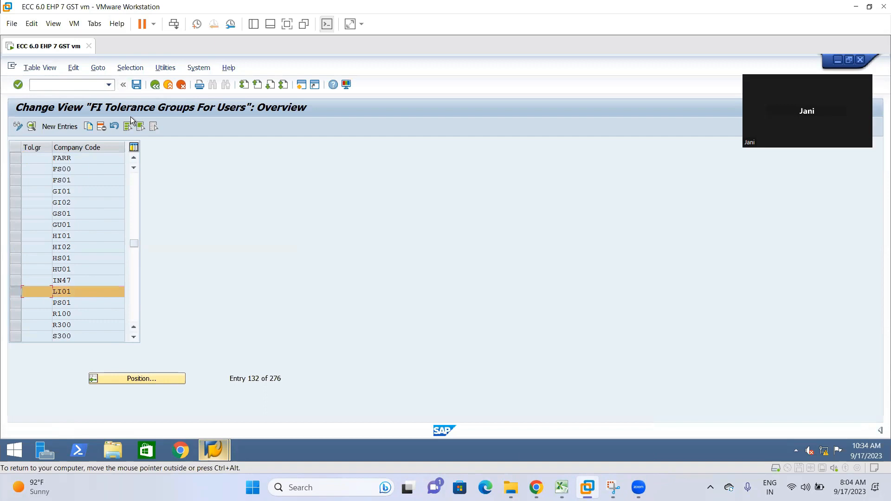
click(89, 127)
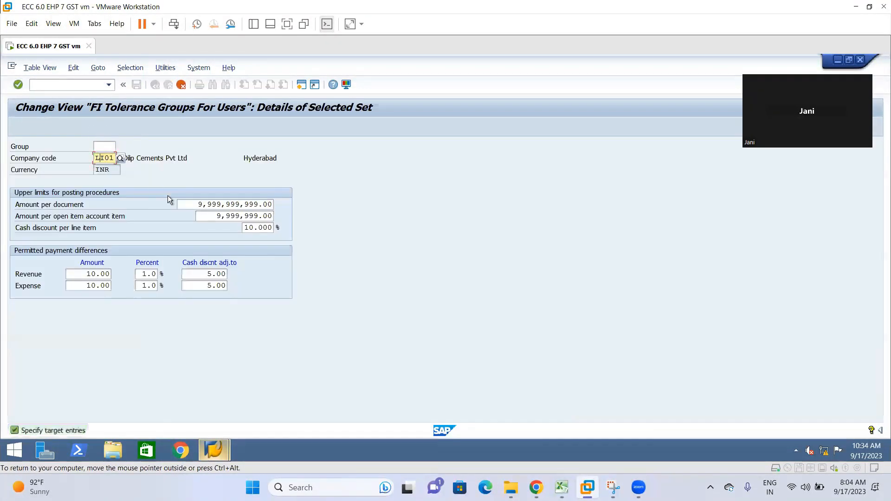
text(S)
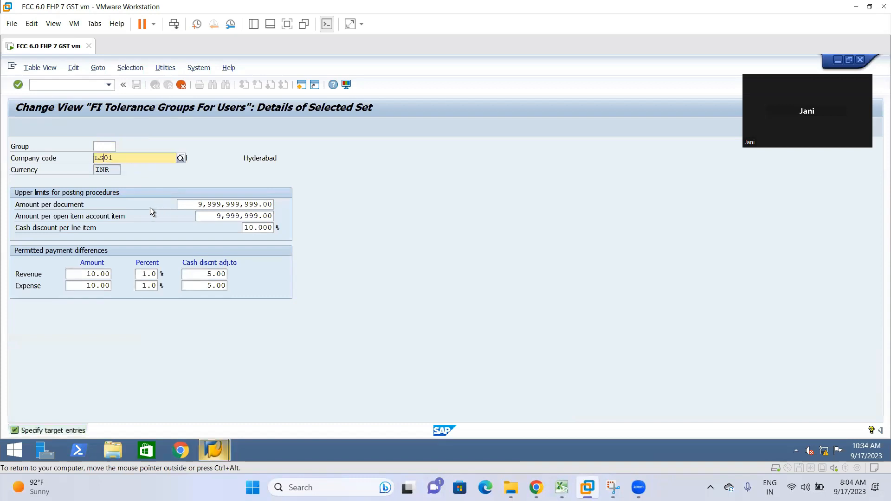
click(101, 158)
text(I)
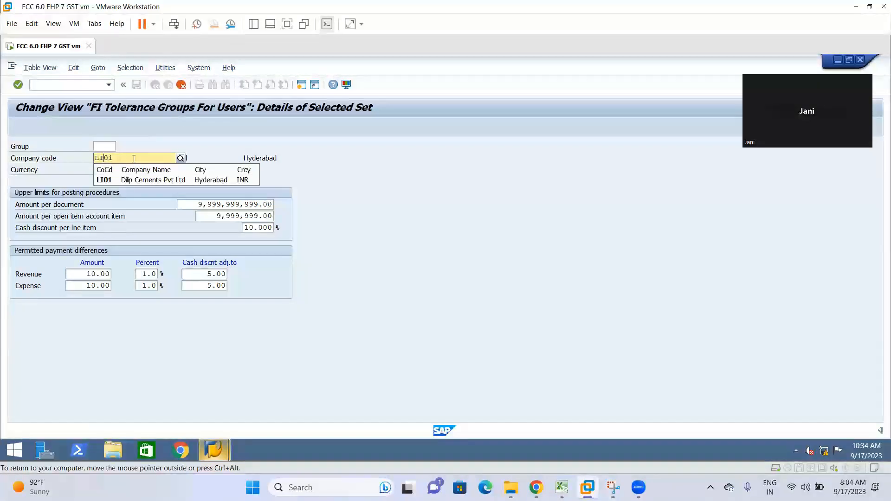
drag(105, 158, 113, 158)
text(02)
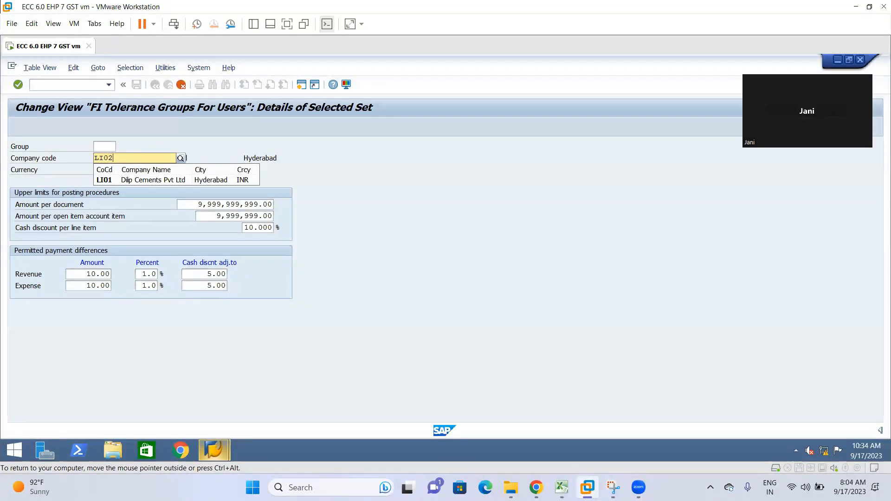
key(Return)
key(Return)
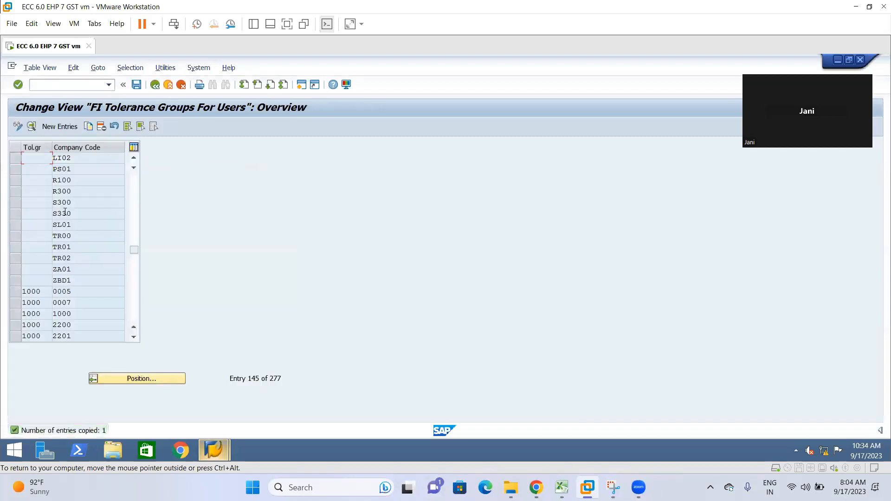
Copy the blank-group LI01 employee tolerance entry to company code LS01.
click(133, 158)
click(134, 158)
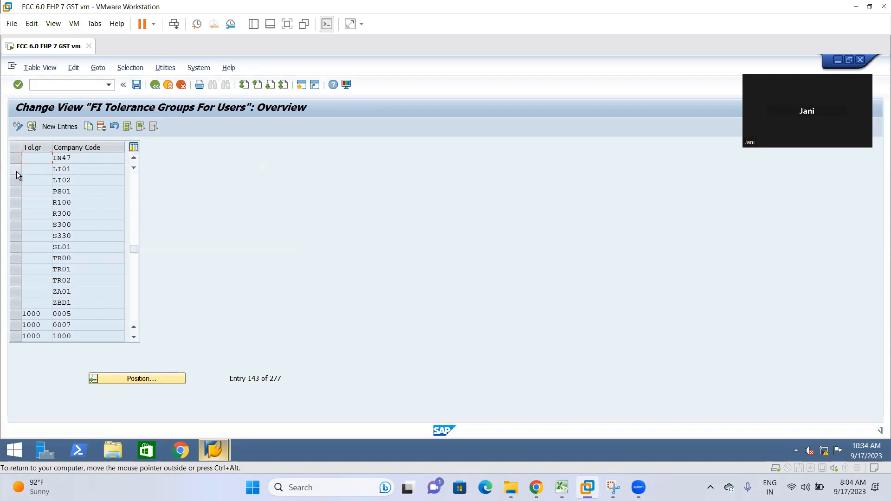
click(16, 171)
click(88, 126)
double_click(110, 158)
text(Ls01)
click(144, 180)
key(Return)
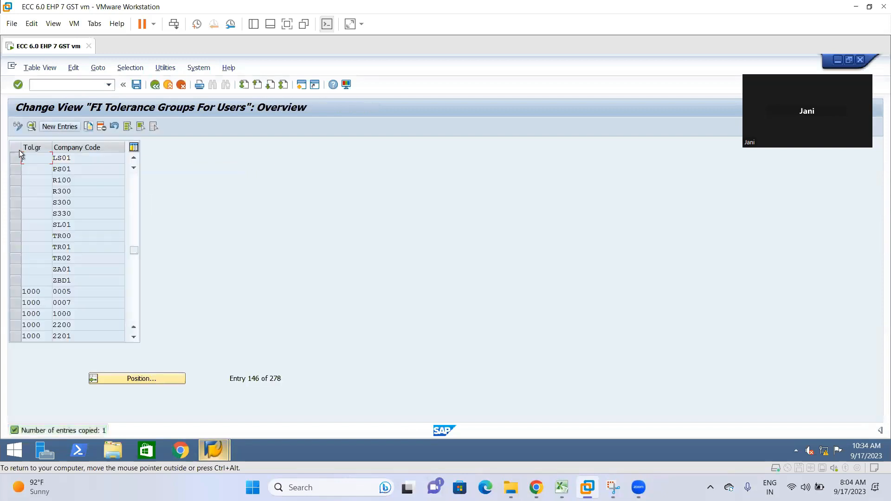
Copy the LS01 employee tolerance entry to company code LU01 and save the tolerance groups.
click(14, 157)
click(88, 126)
click(99, 159)
text(u)
key(Return)
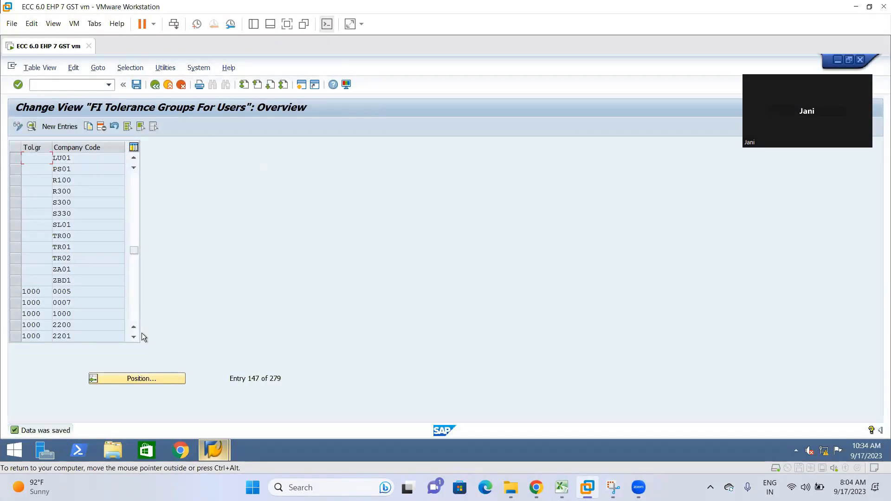
Return to the IMG structure and open the Assign Users to Tolerance Groups activity under Clearing Differences.
click(155, 85)
scroll(113, 408, down, 2)
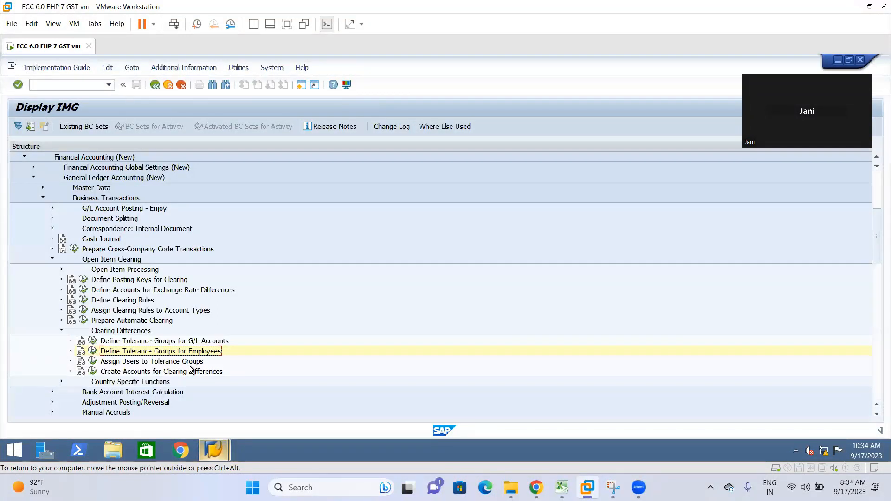
click(94, 361)
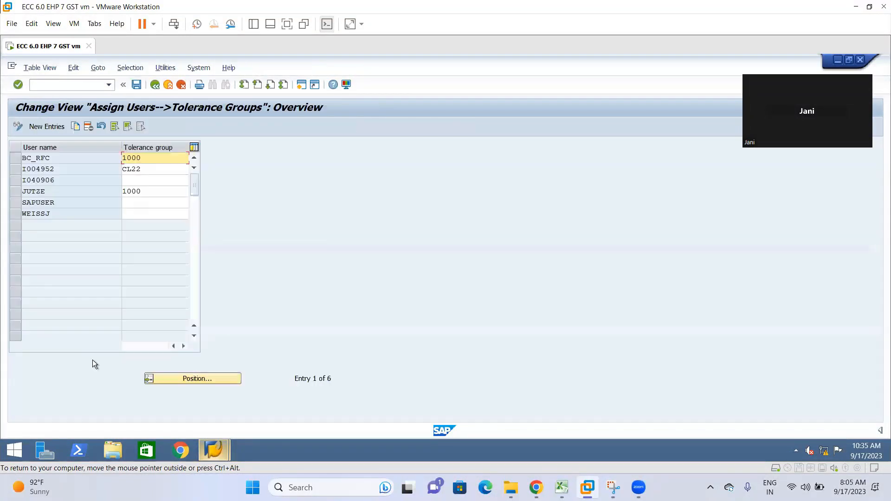
Check the SAPUSER entry and its tolerance group assignment, and return to the IMG structure.
drag(85, 204, 5, 148)
click(76, 190)
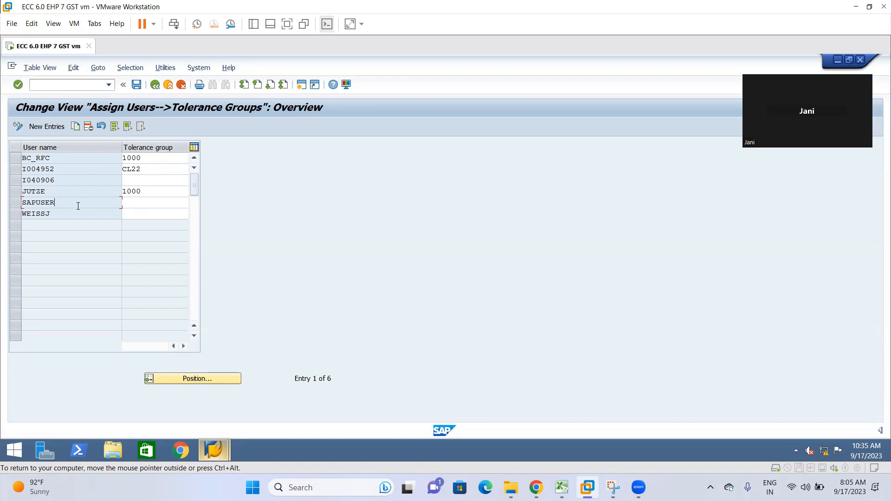
drag(65, 204, 5, 171)
click(59, 192)
drag(65, 203, 7, 203)
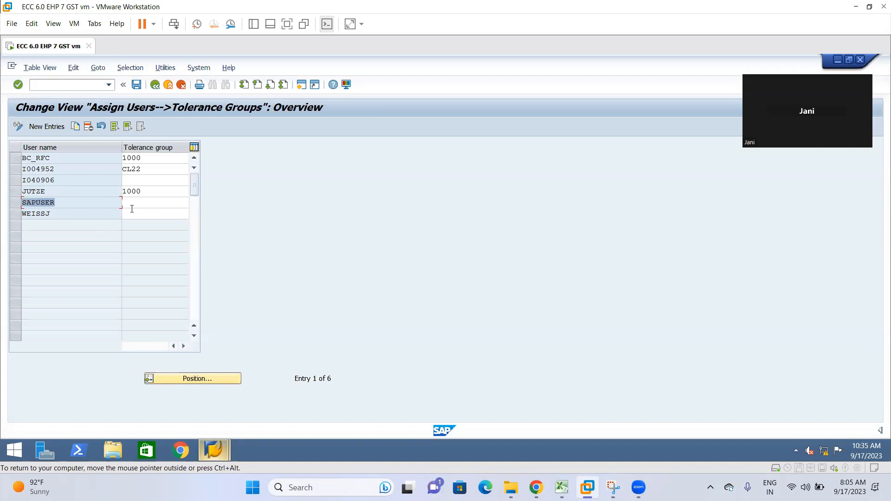
click(143, 199)
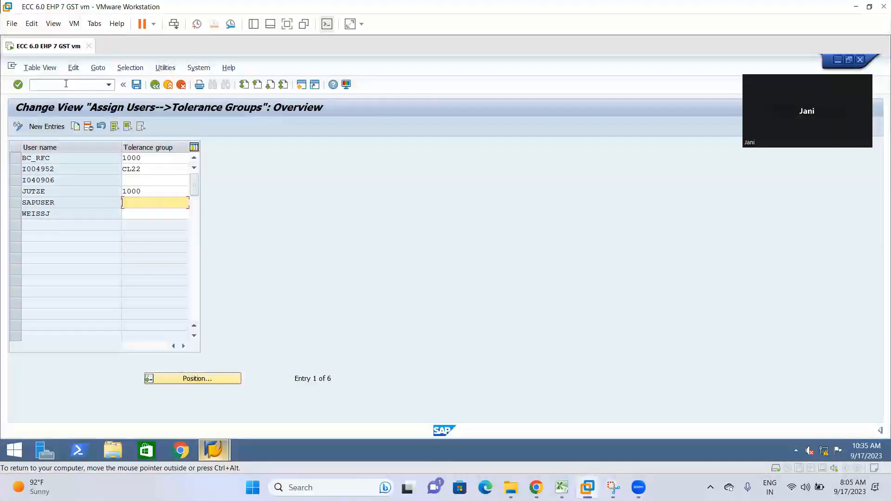
click(155, 85)
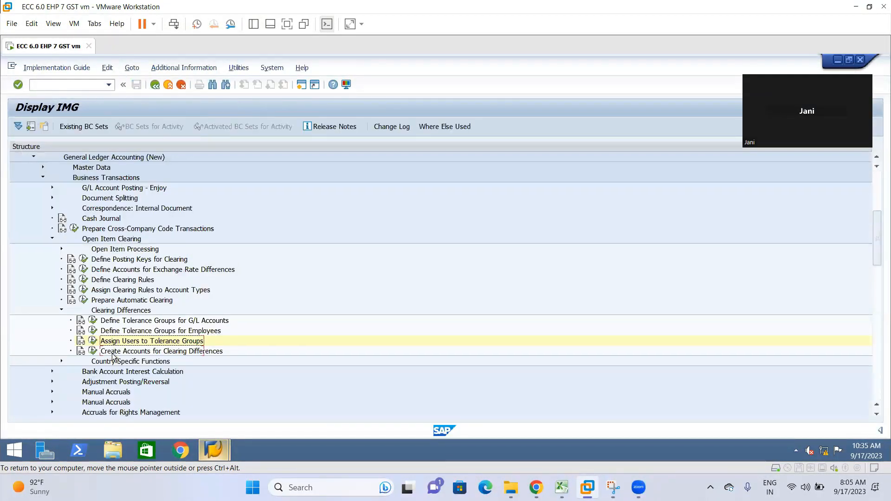
scroll(112, 357, down, 1)
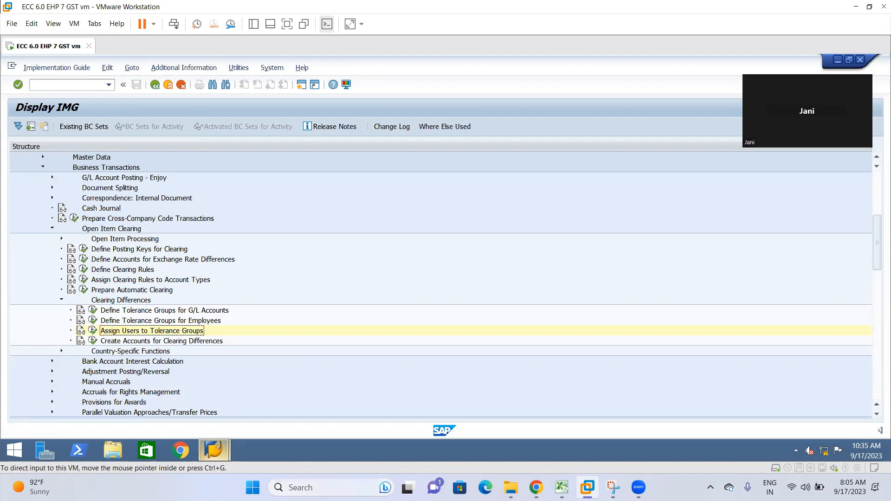
Switch to the Excel class notes and review section 7 on document types in New GL Accounting.
click(562, 487)
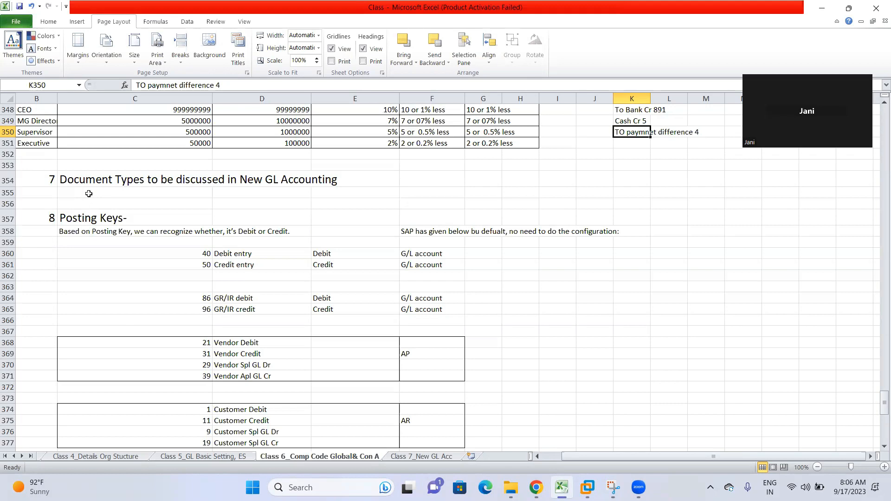
scroll(90, 218, down, 1)
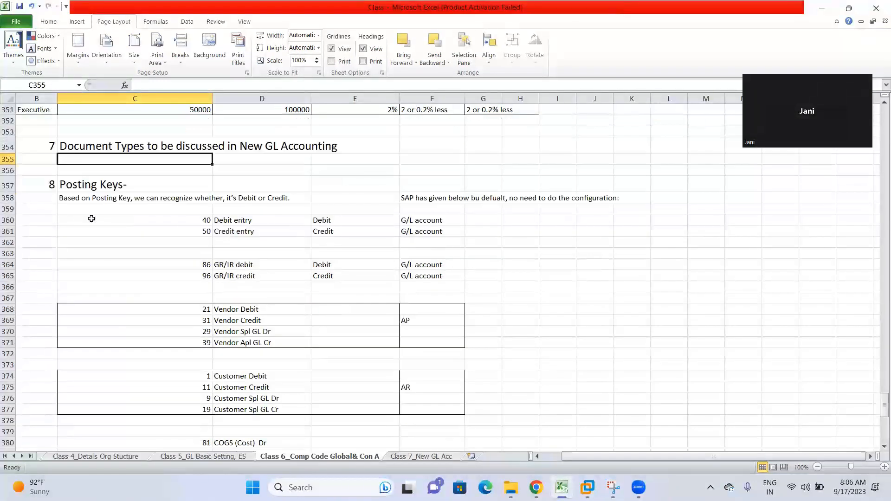
scroll(95, 231, down, 1)
scroll(98, 230, up, 1)
scroll(99, 219, down, 1)
scroll(102, 222, up, 1)
drag(38, 145, 85, 147)
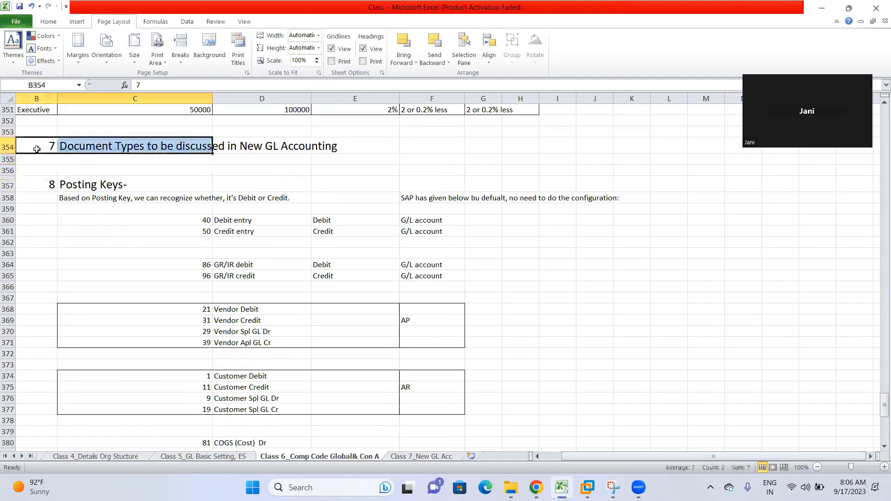
click(85, 168)
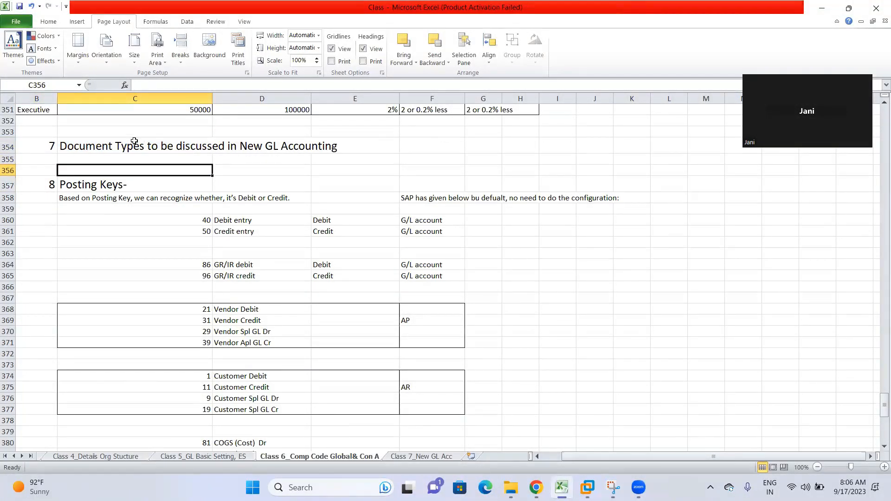
click(90, 148)
drag(28, 144, 106, 160)
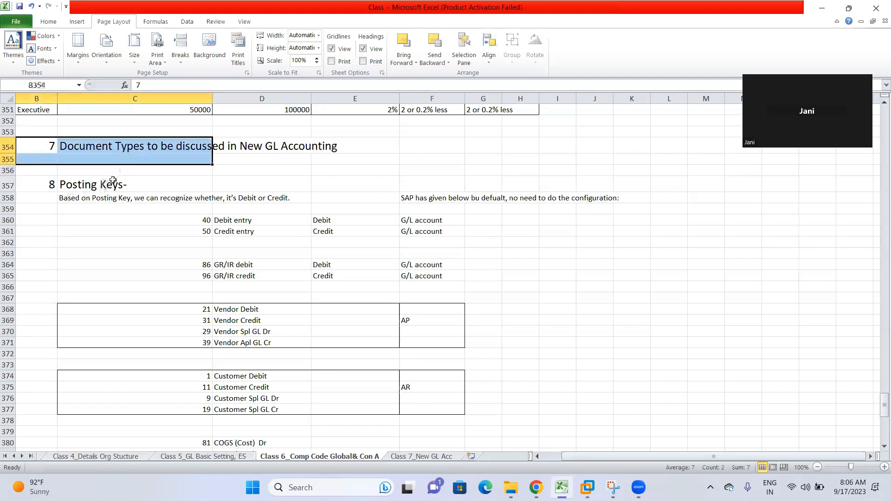
Look through the whole posting keys list in section 8 of the class notes.
click(115, 245)
drag(30, 184, 85, 183)
scroll(64, 306, down, 3)
scroll(63, 306, down, 3)
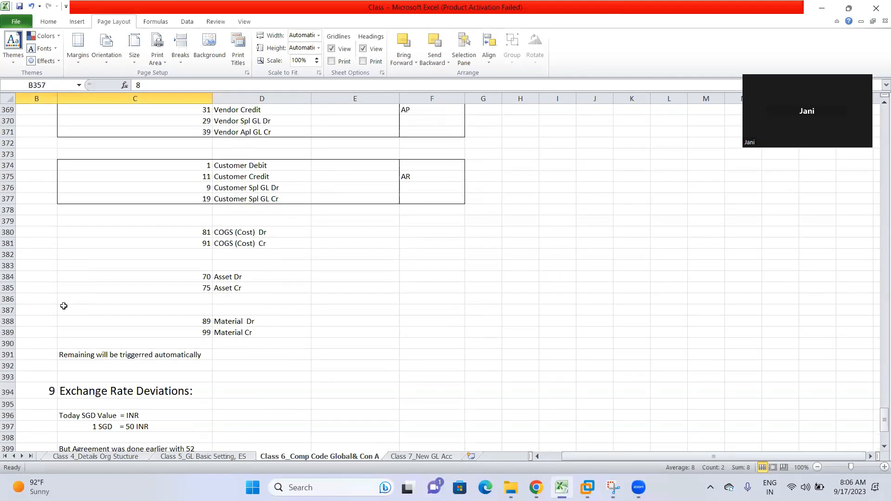
scroll(63, 306, up, 6)
click(107, 246)
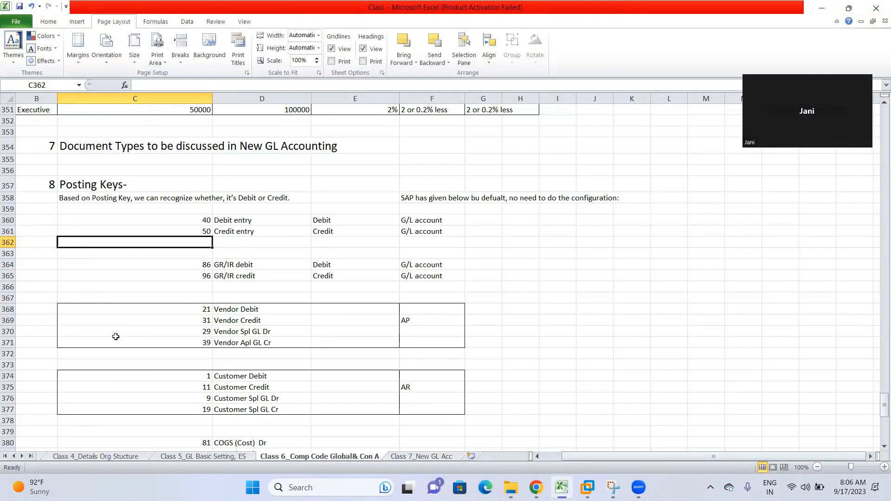
scroll(71, 262, down, 1)
scroll(71, 262, up, 1)
scroll(90, 262, down, 6)
scroll(90, 274, down, 4)
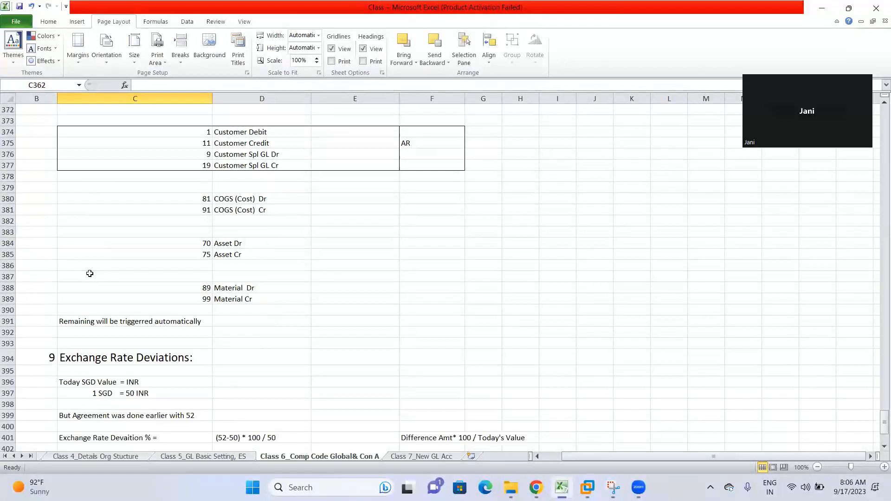
scroll(90, 281, up, 10)
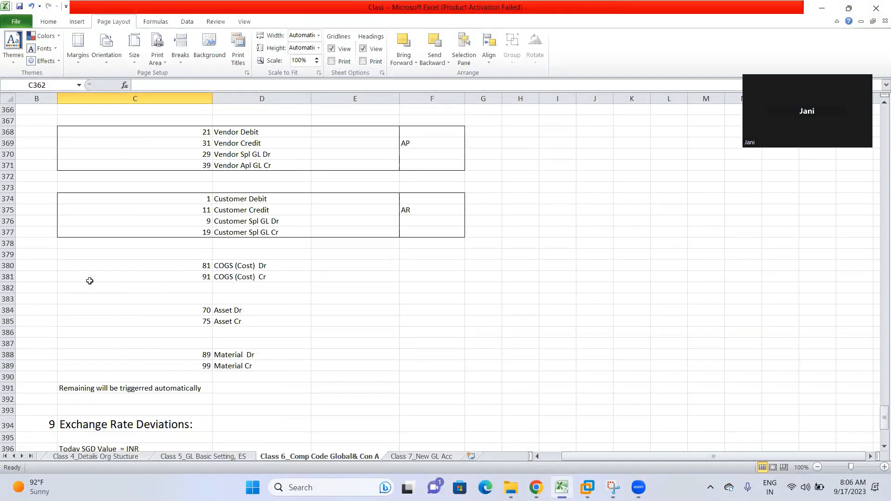
scroll(89, 281, down, 1)
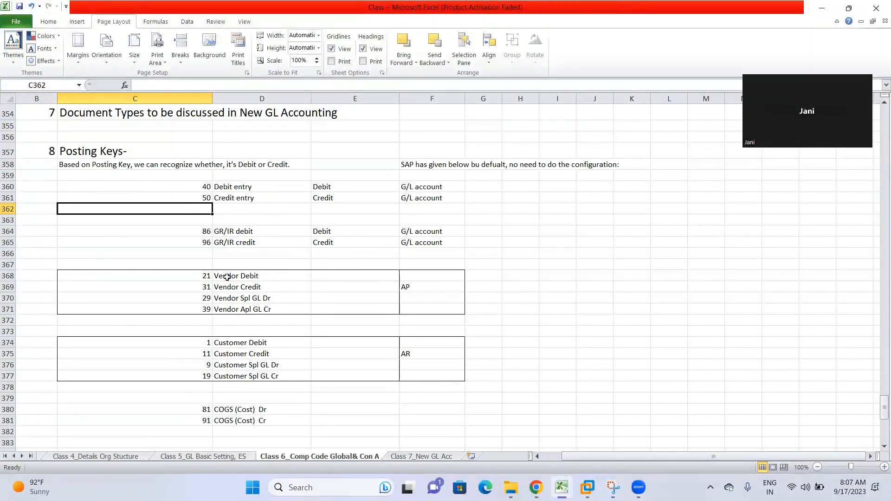
Examine the posting keys by account type: vendor (AP), customer (AR), asset, G/L account, COGS and material.
click(247, 287)
click(416, 287)
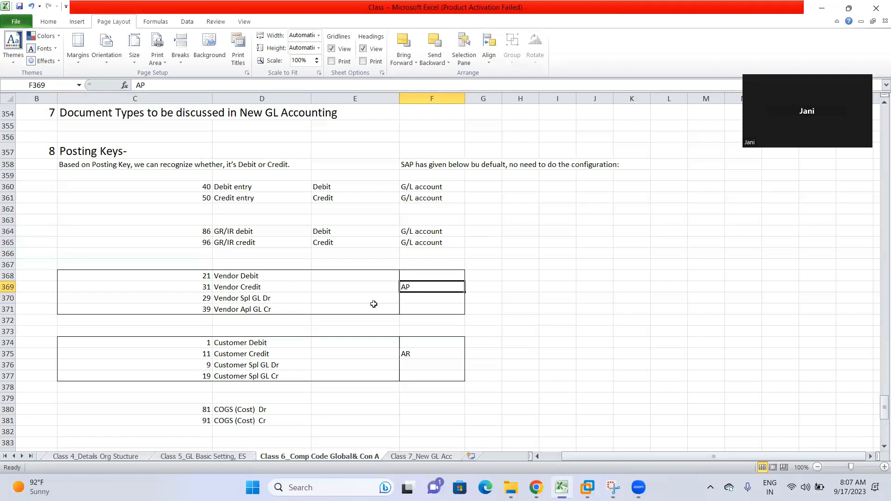
click(414, 353)
scroll(415, 352, down, 4)
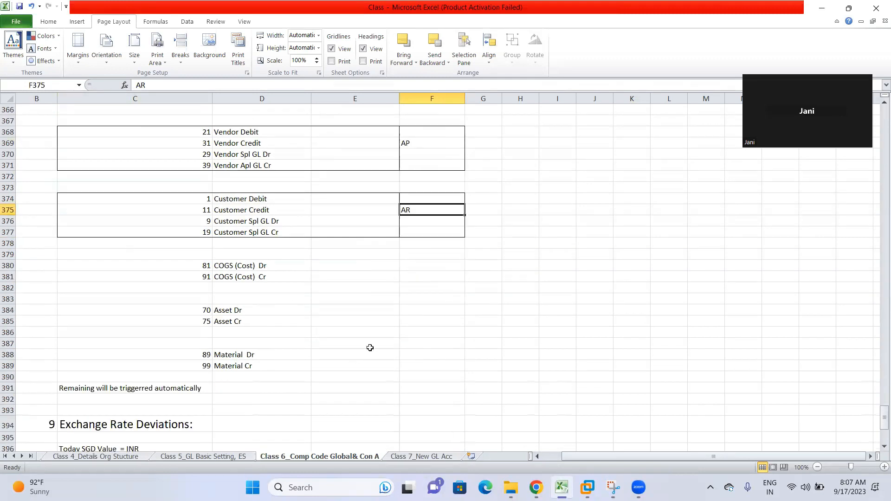
click(247, 310)
click(253, 321)
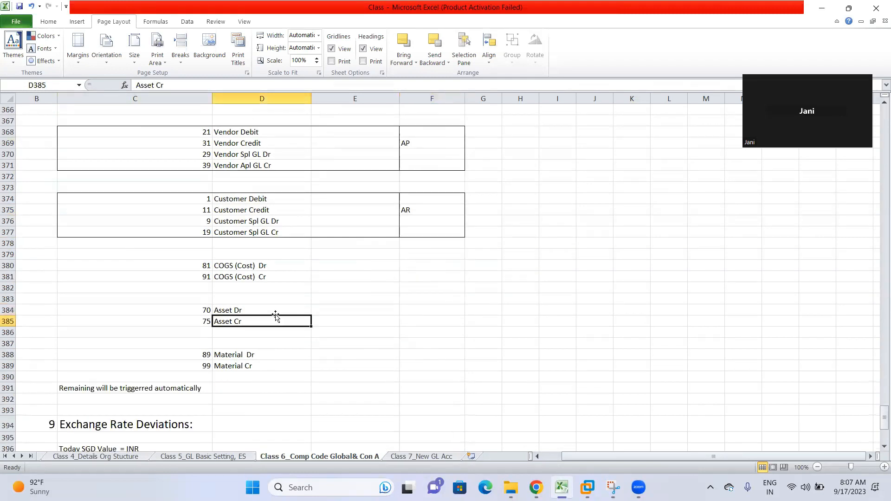
scroll(265, 318, up, 5)
click(197, 221)
click(187, 231)
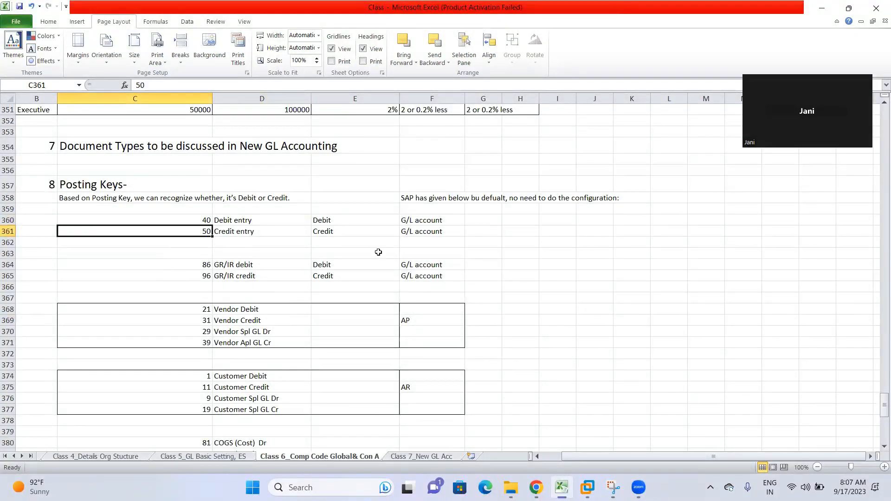
click(449, 234)
scroll(198, 299, down, 3)
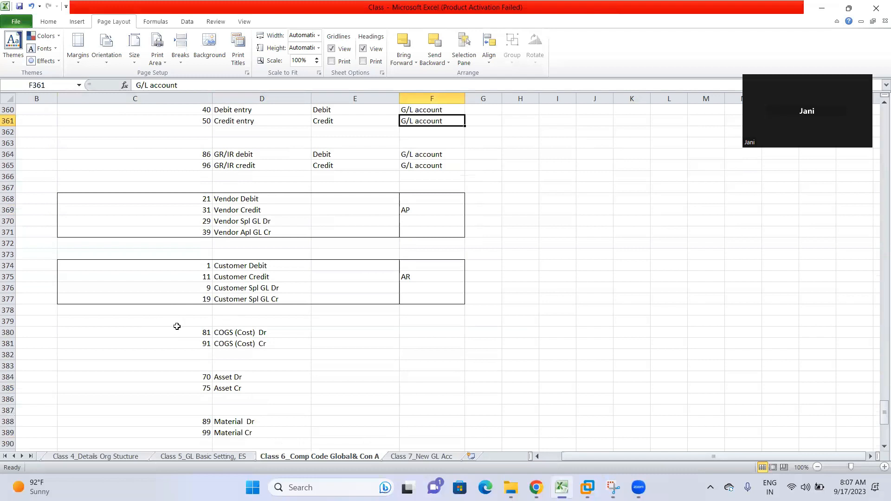
scroll(194, 321, up, 1)
click(194, 317)
scroll(186, 420, down, 3)
click(191, 315)
click(195, 354)
scroll(201, 447, up, 3)
scroll(201, 446, up, 3)
Review the full posting key table together with the note on the keys SAP provides by default.
drag(68, 242, 517, 393)
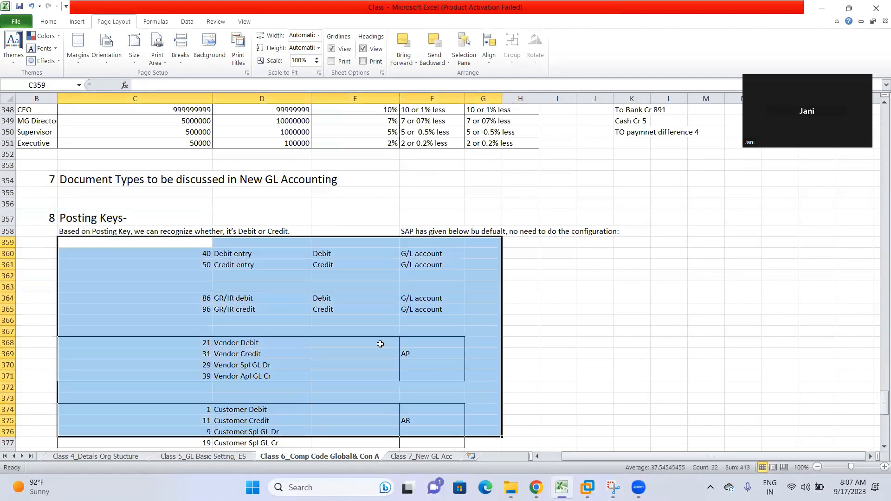
click(158, 275)
drag(115, 251, 493, 417)
scroll(230, 257, up, 3)
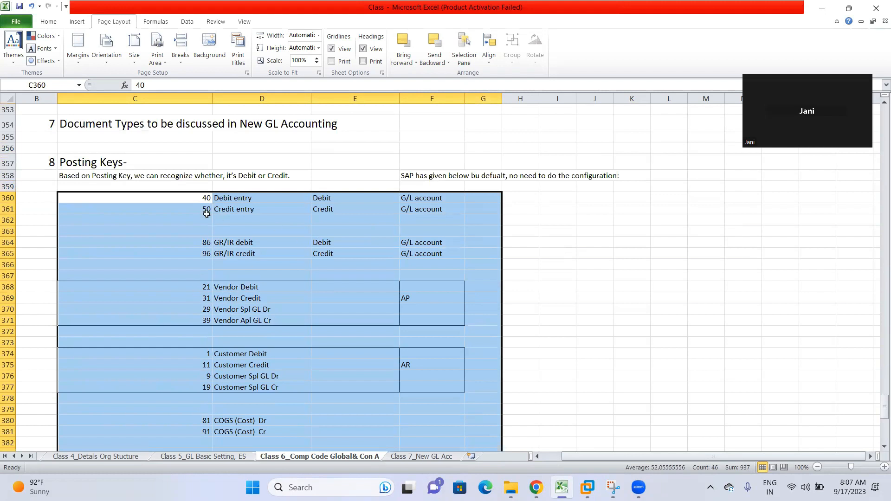
click(414, 175)
click(504, 218)
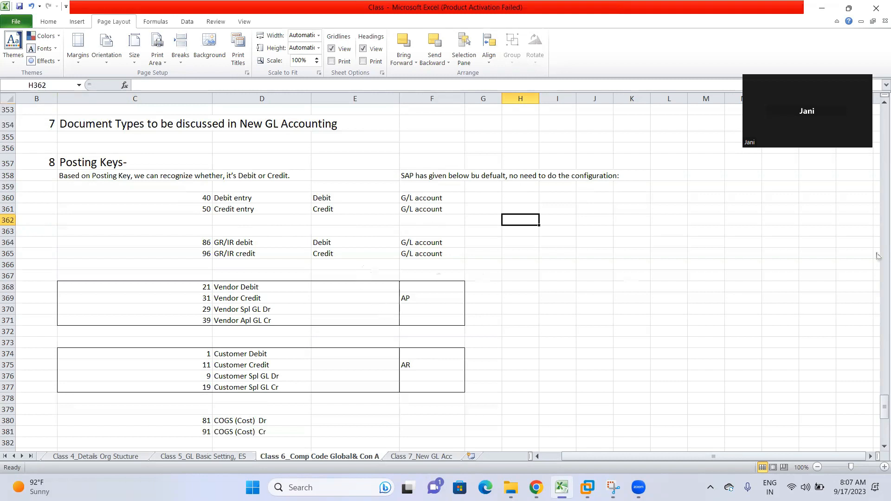
scroll(242, 208, down, 8)
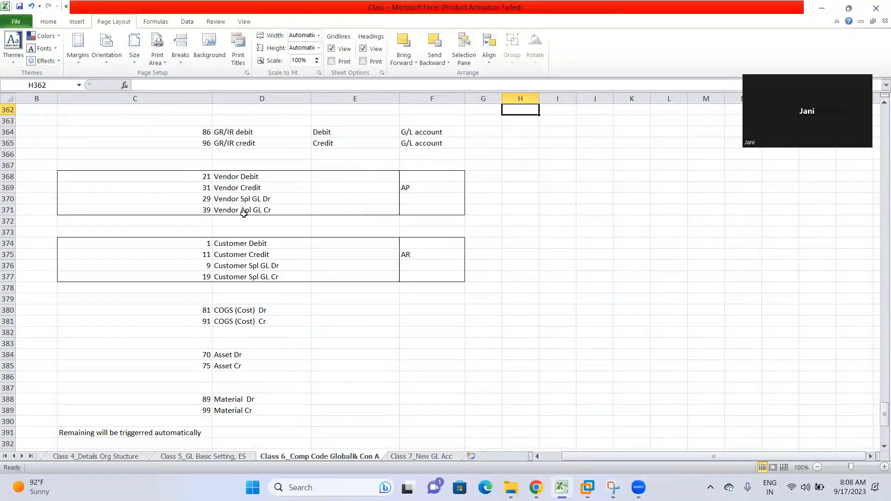
scroll(266, 243, up, 9)
click(98, 232)
drag(307, 235, 415, 318)
Read section 9, Exchange Rate Deviations, including the deviation formula and the note below it.
scroll(470, 308, down, 11)
click(453, 264)
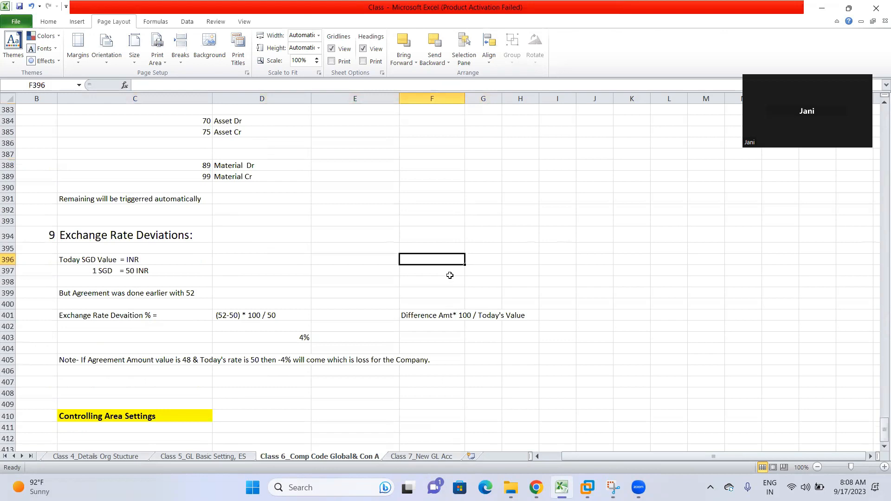
scroll(440, 278, down, 2)
scroll(256, 174, up, 2)
scroll(296, 195, up, 2)
scroll(332, 262, down, 3)
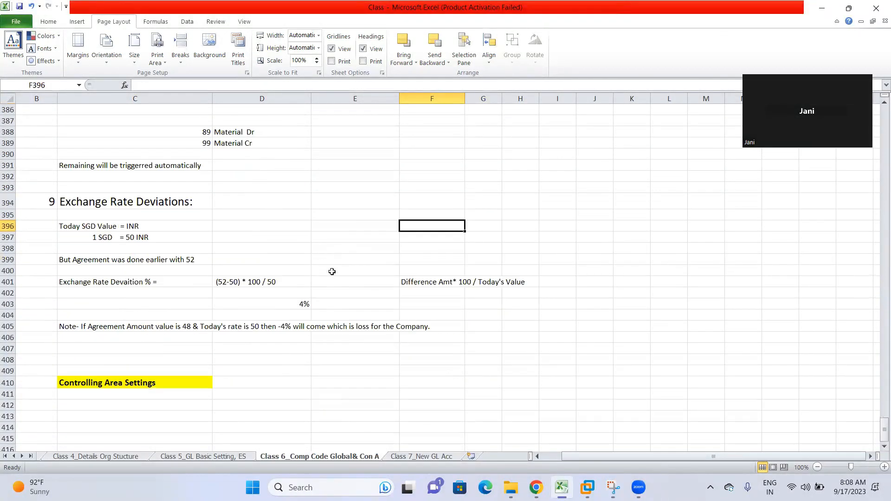
scroll(97, 181, down, 2)
scroll(79, 169, up, 1)
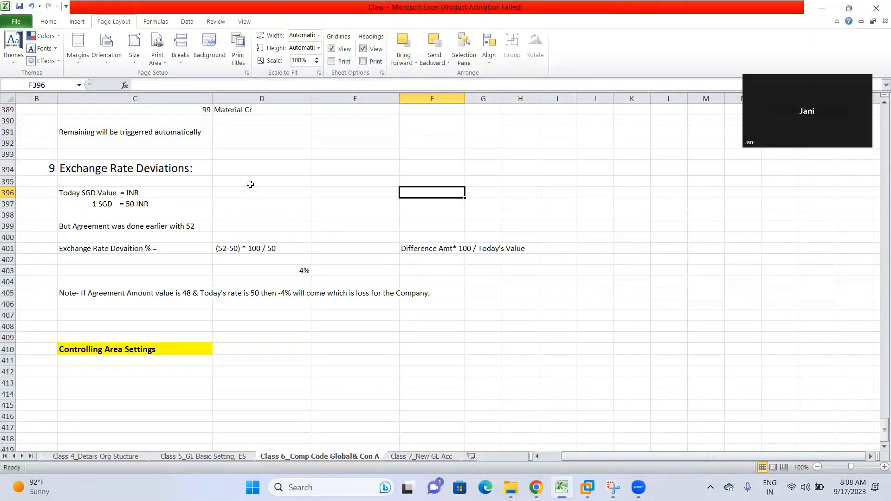
click(639, 487)
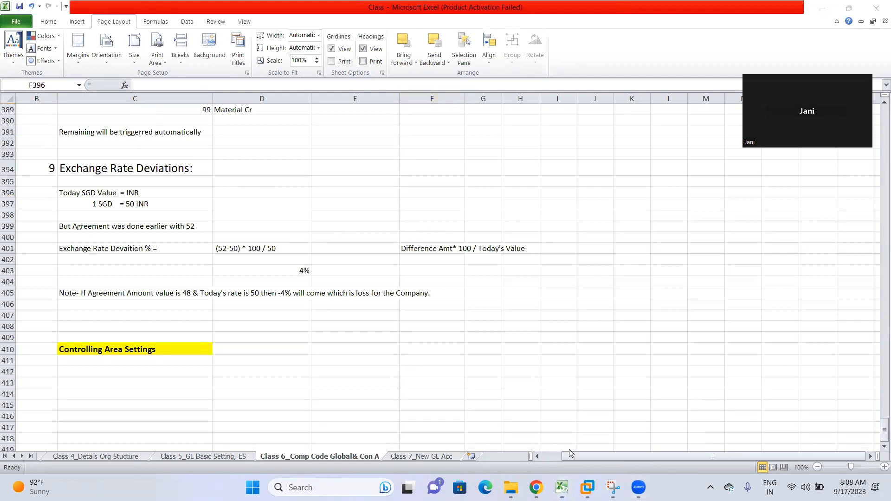
click(550, 292)
click(594, 293)
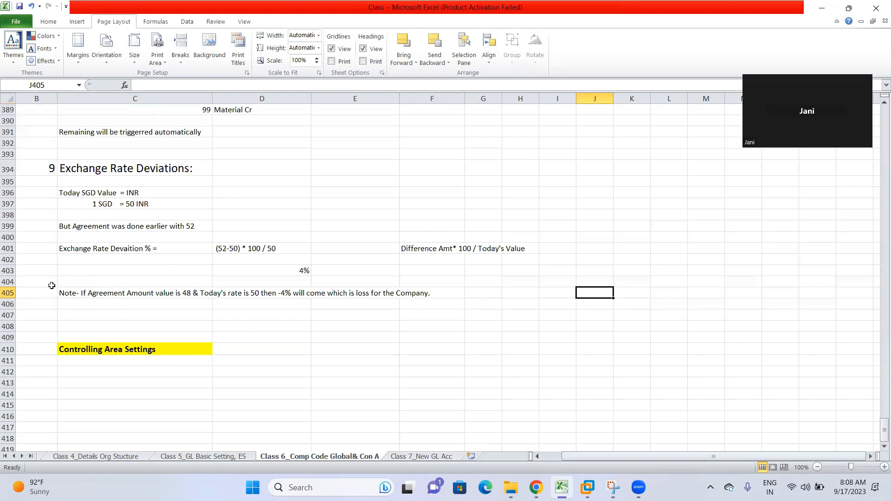
click(522, 355)
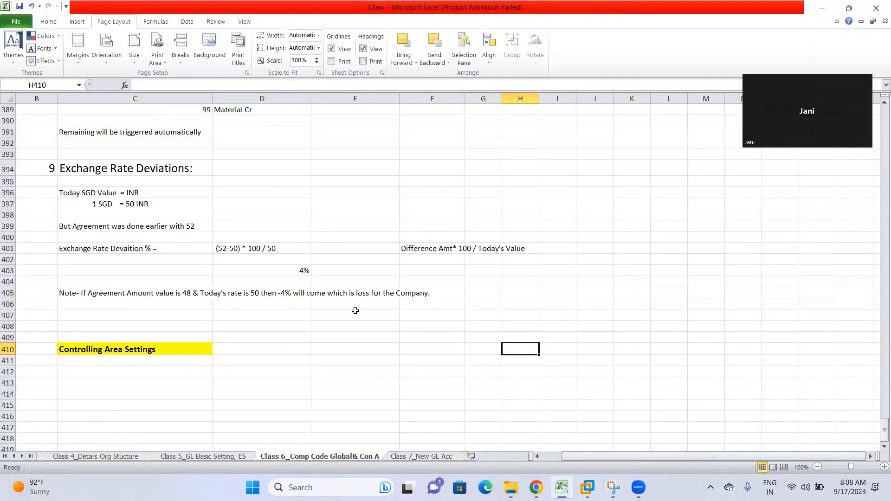
click(726, 317)
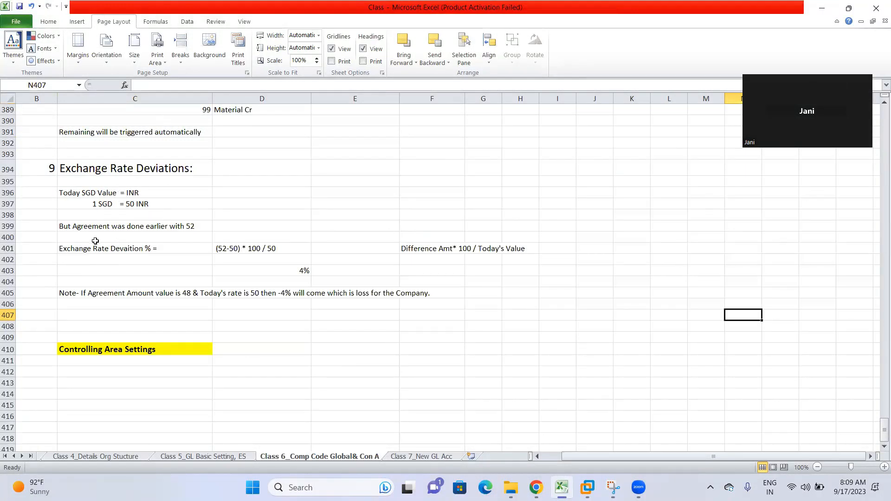
Go through the Exchange Rate Deviations example: today's SGD rate, the agreed rate, the deviation formula and its percentage result.
scroll(96, 241, down, 1)
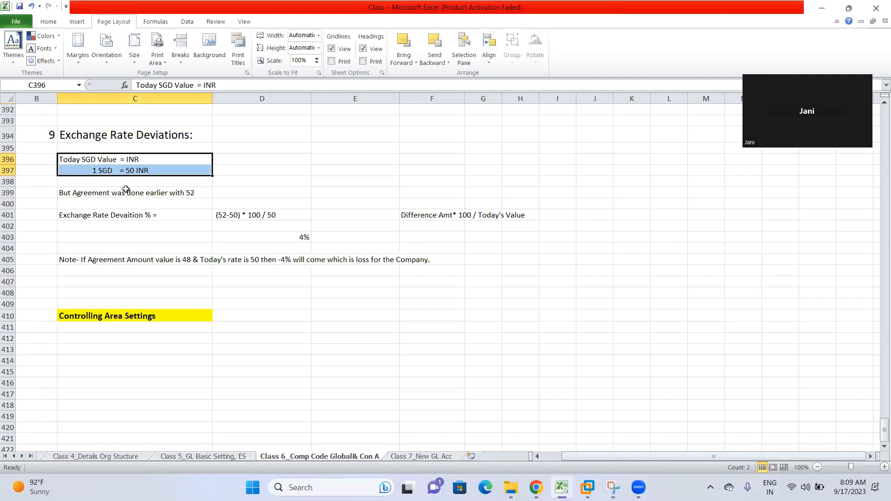
click(138, 171)
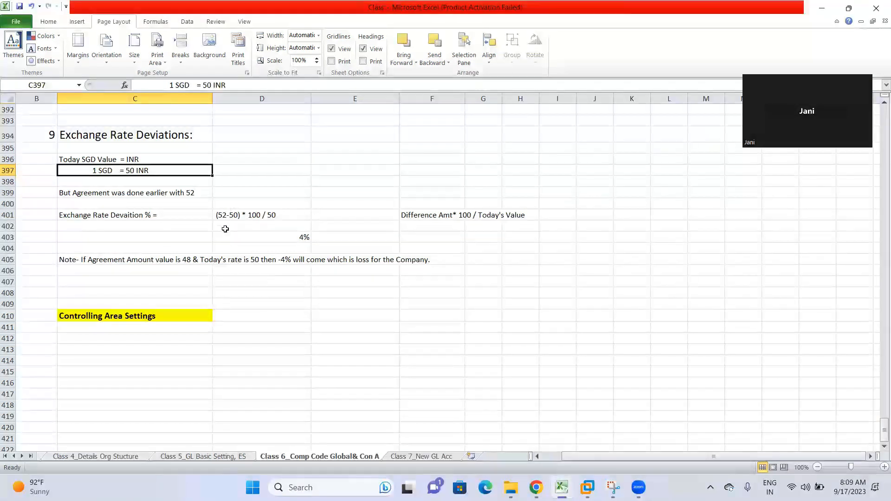
click(225, 226)
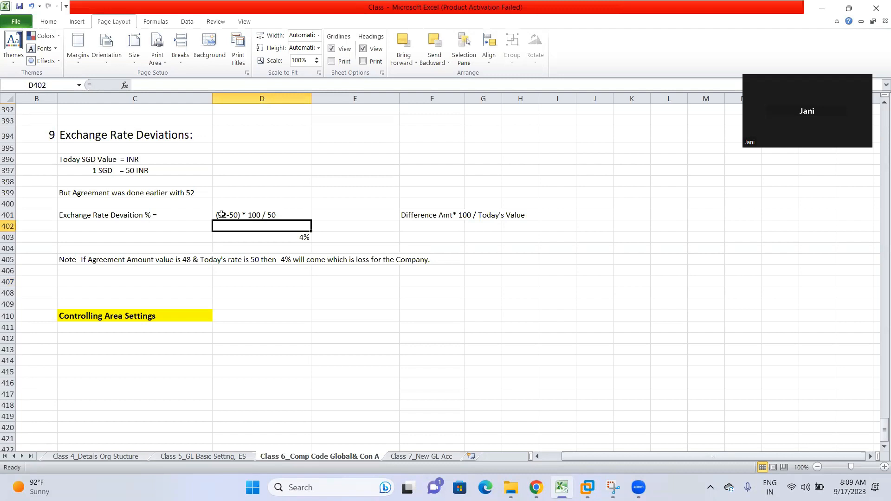
click(221, 214)
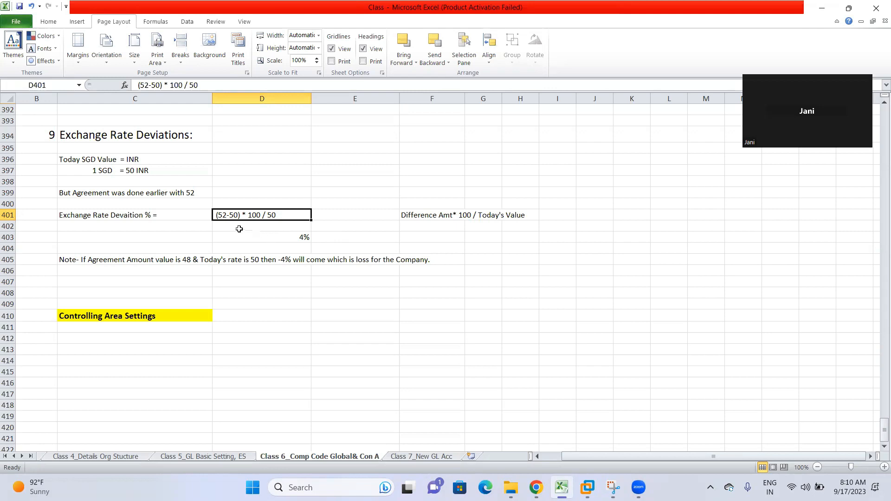
click(286, 239)
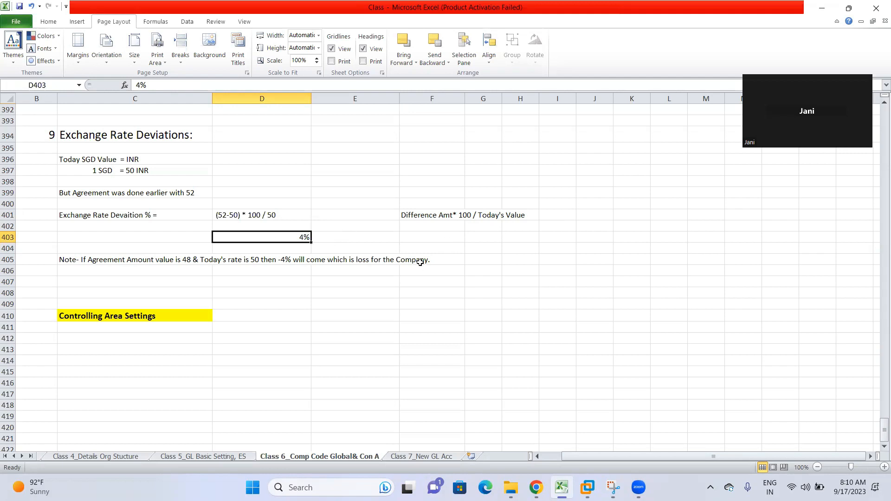
click(407, 240)
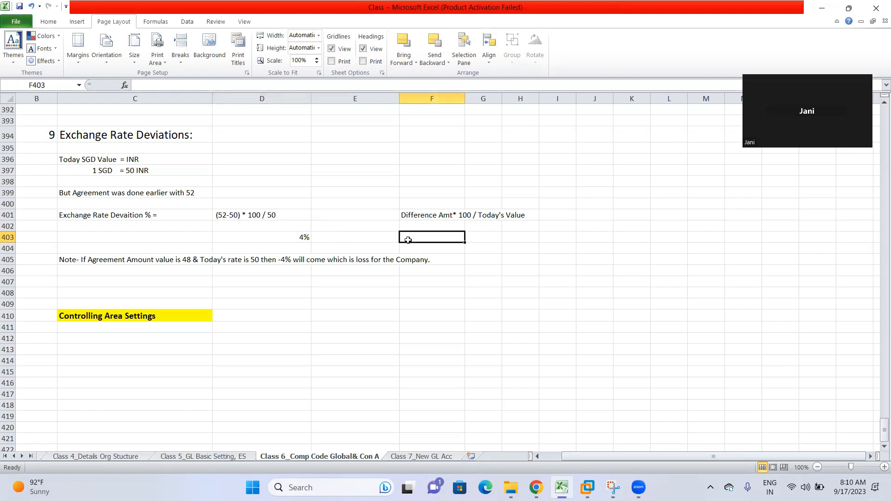
Extend the 4% result in cell D403 so that it reads "4% is Profit".
click(301, 235)
click(347, 84)
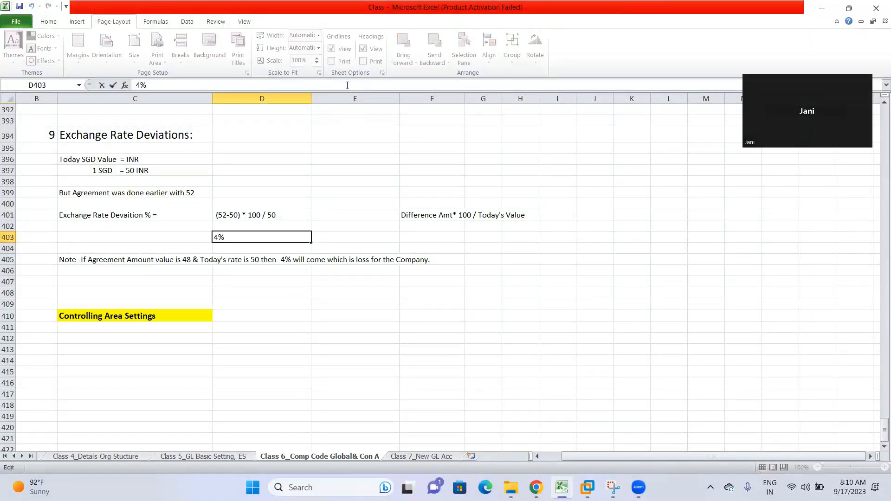
text(is Profit)
click(283, 304)
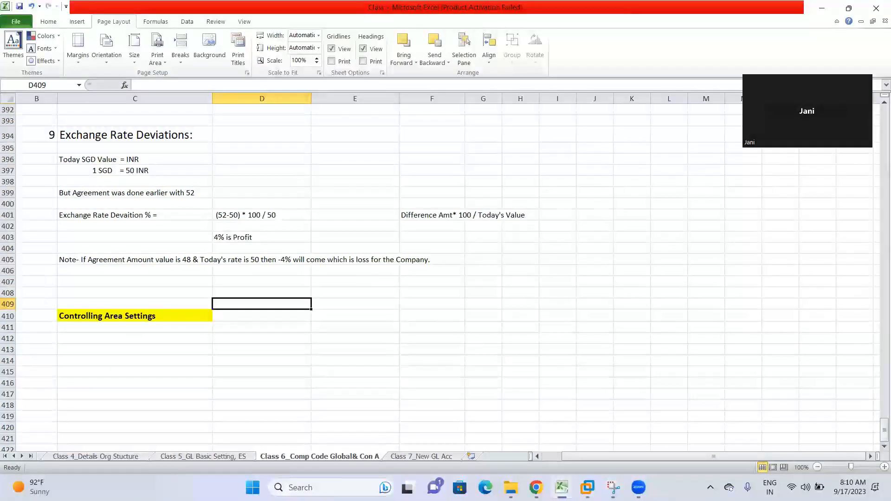
Review the loss note and the deviation calculation, then return to the posting keys table in section 8.
click(76, 262)
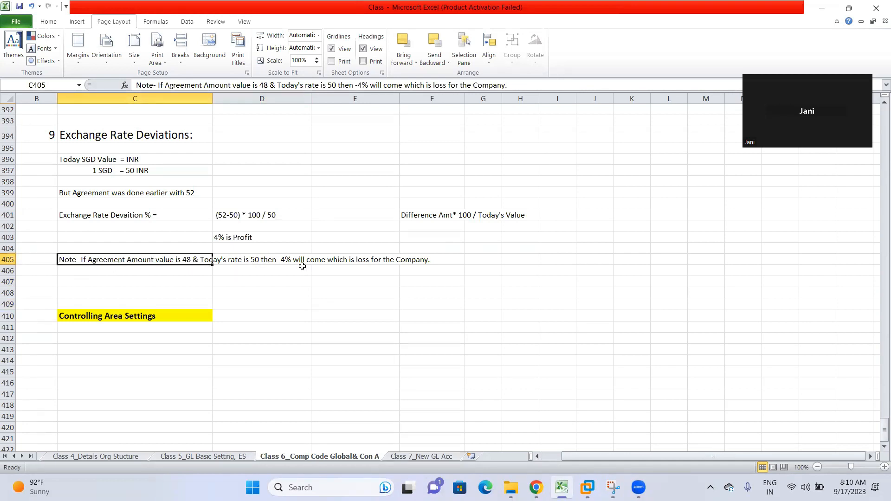
click(263, 294)
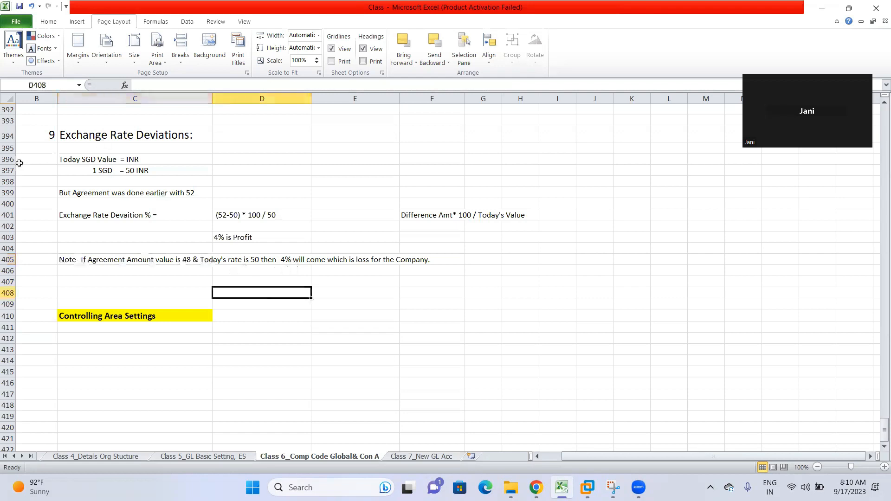
drag(49, 149, 342, 218)
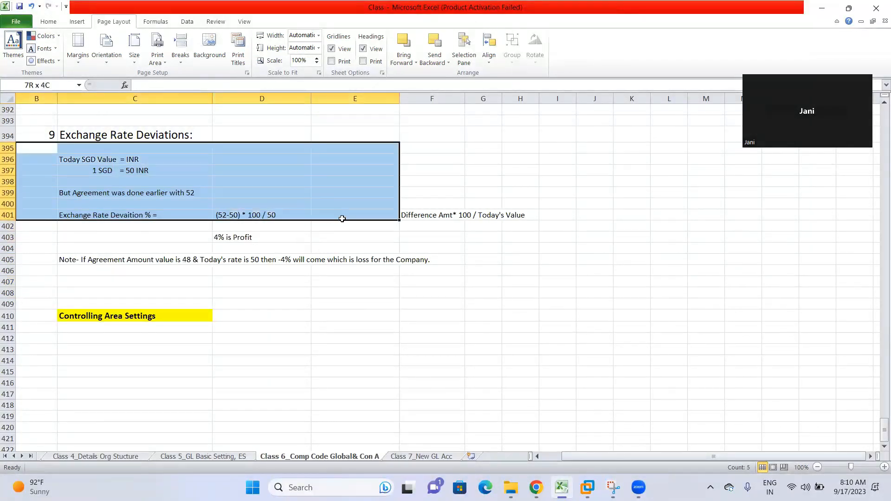
click(266, 227)
drag(66, 214, 166, 258)
click(369, 238)
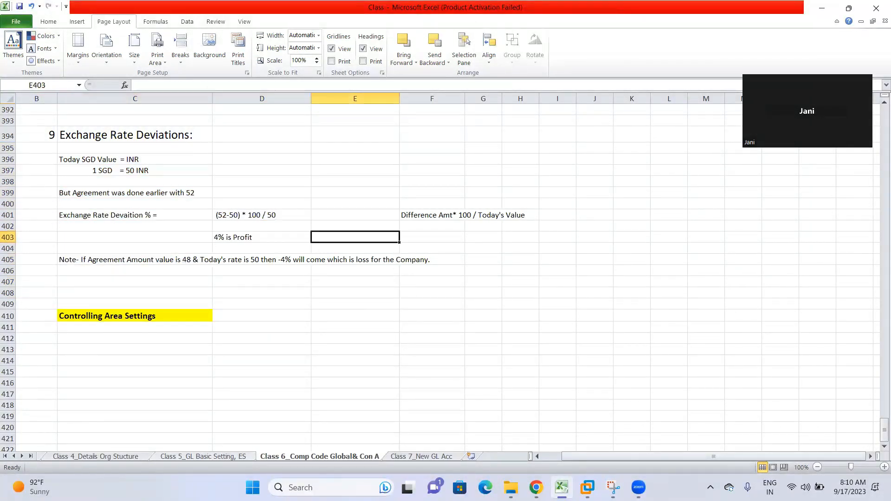
scroll(235, 388, up, 3)
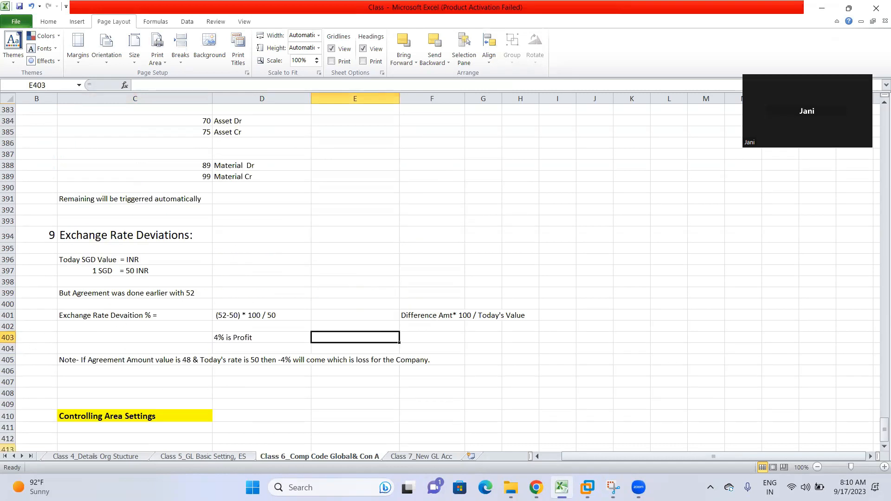
scroll(340, 218, up, 10)
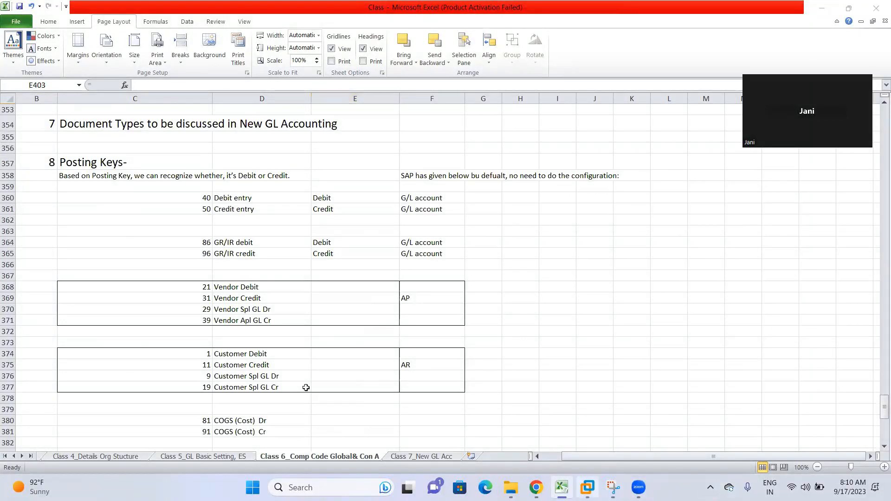
Switch to SAP in the VMware virtual machine and open a new GUI window.
click(587, 487)
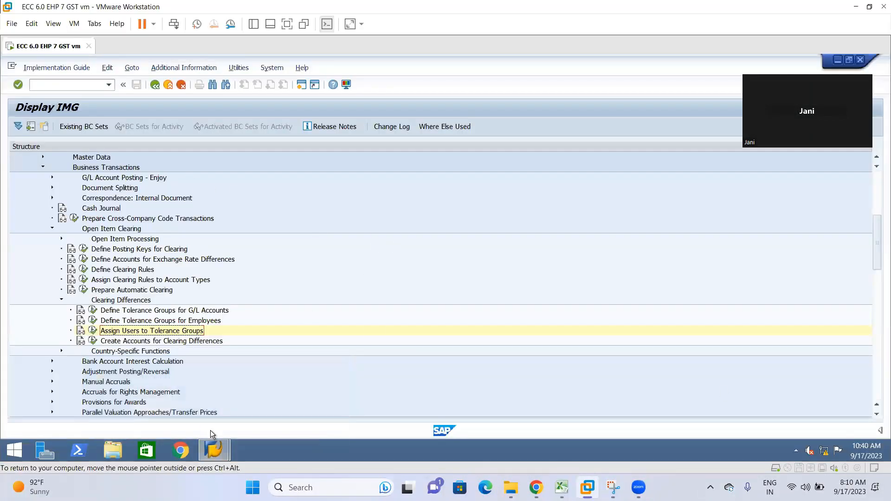
click(305, 396)
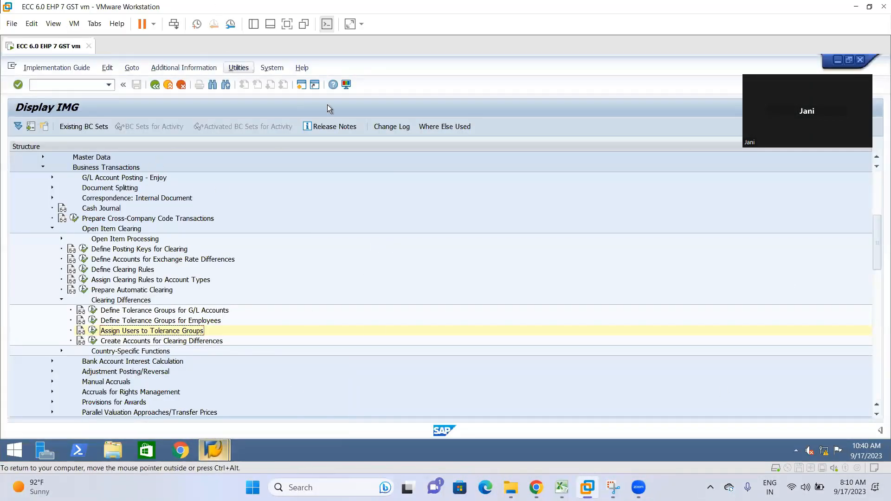
click(272, 69)
click(305, 86)
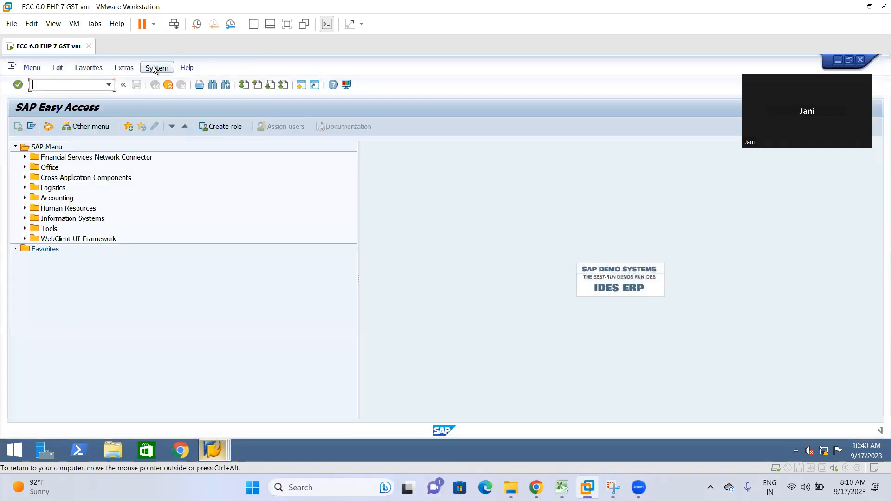
Run transaction OB41 and look through the posting keys list by name, debit/credit indicator and account type.
click(157, 67)
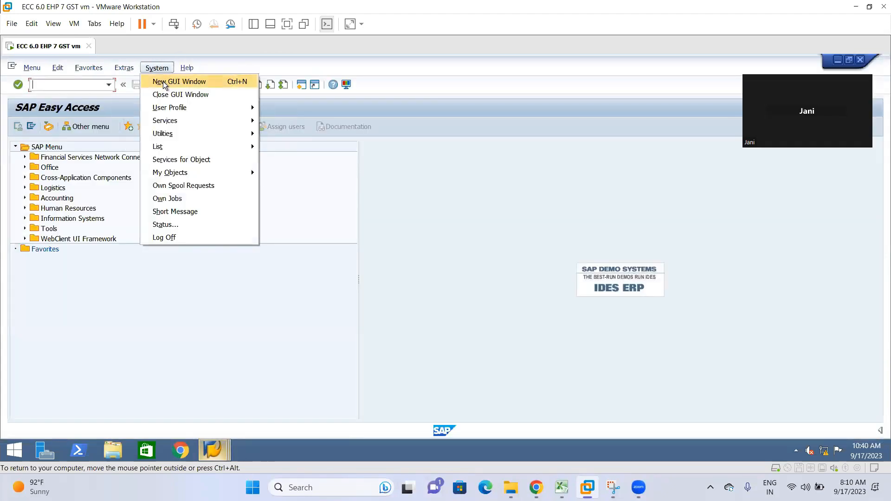
click(93, 85)
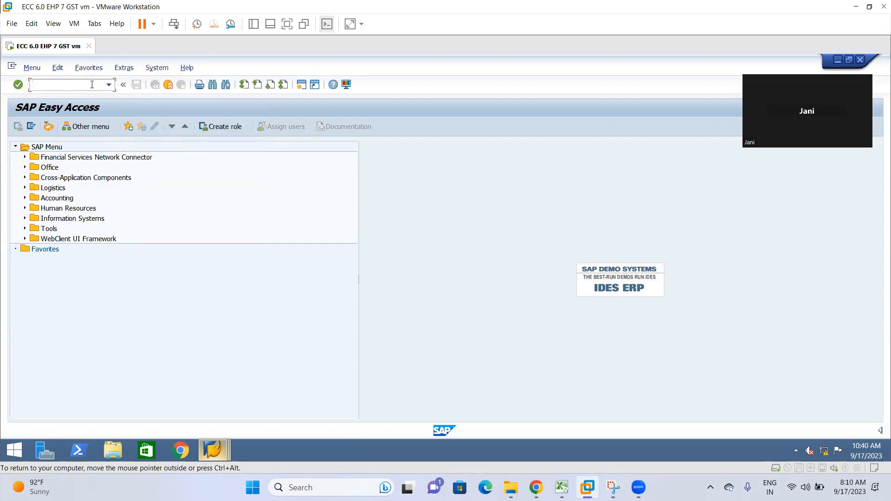
text(ob41)
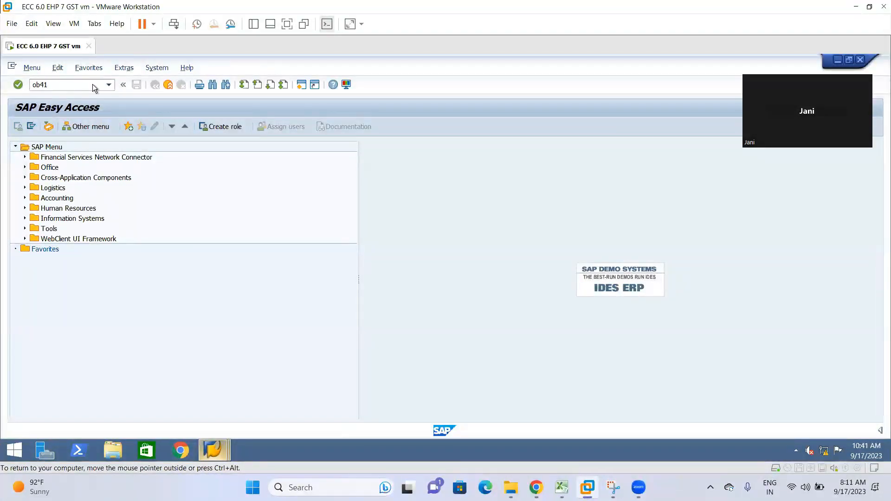
key(Return)
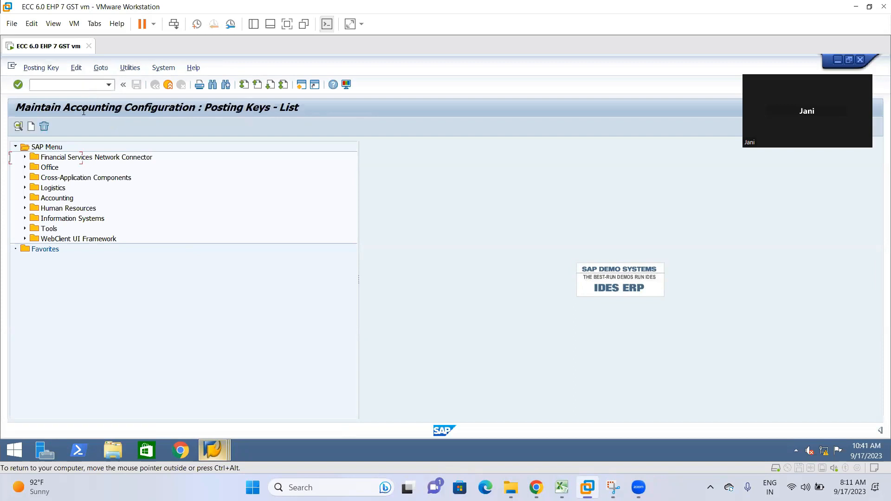
scroll(106, 269, down, 7)
scroll(106, 281, down, 2)
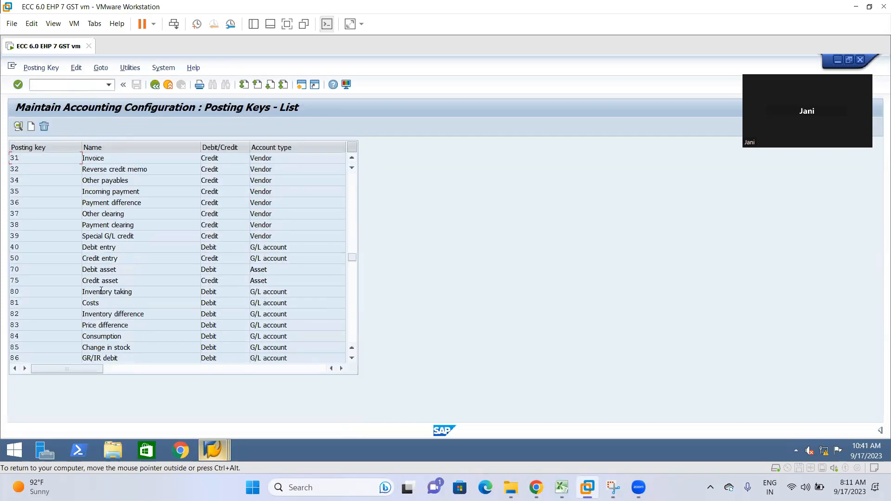
click(126, 257)
scroll(114, 227, up, 9)
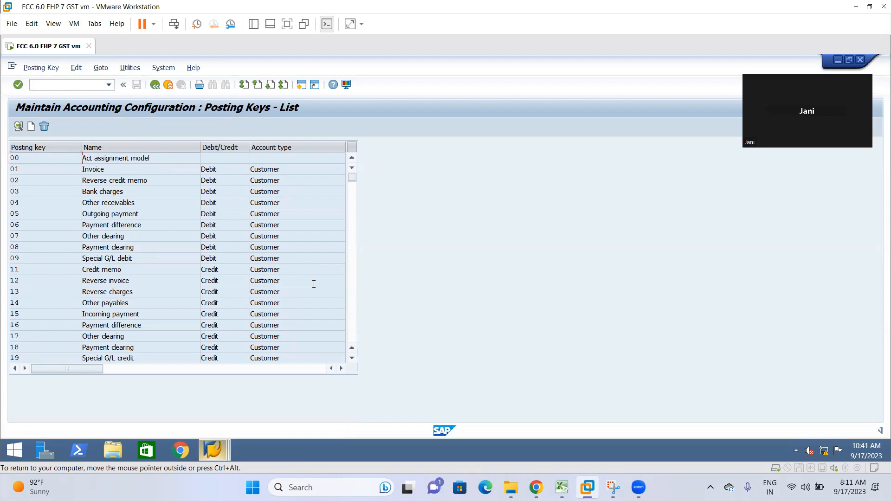
Return to the Display IMG session and collapse the General Ledger Accounting (New) branch with its open subnodes.
click(224, 447)
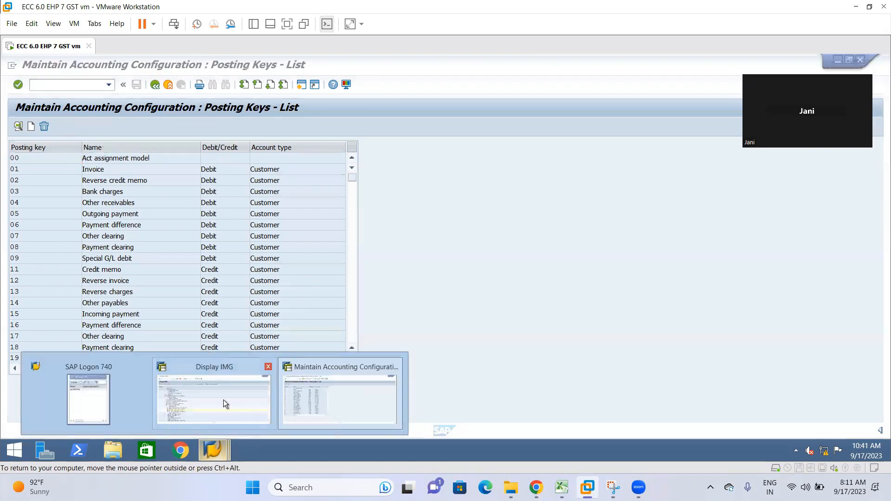
click(223, 400)
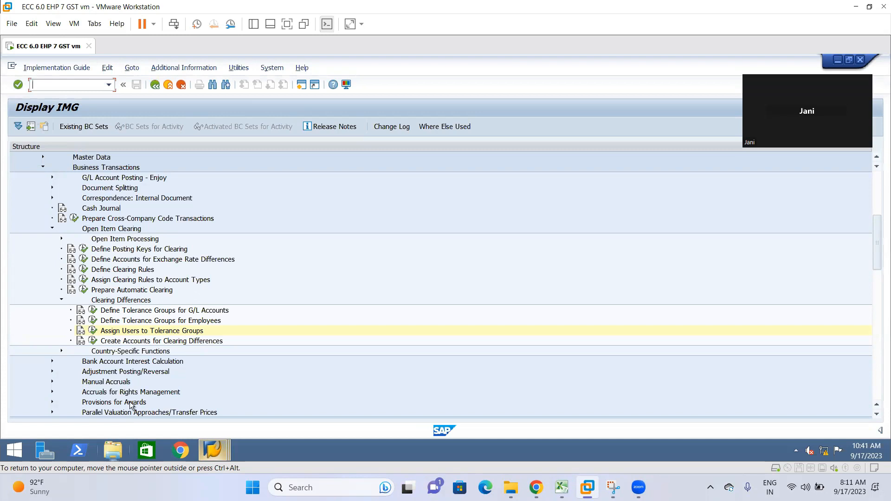
click(61, 300)
click(52, 228)
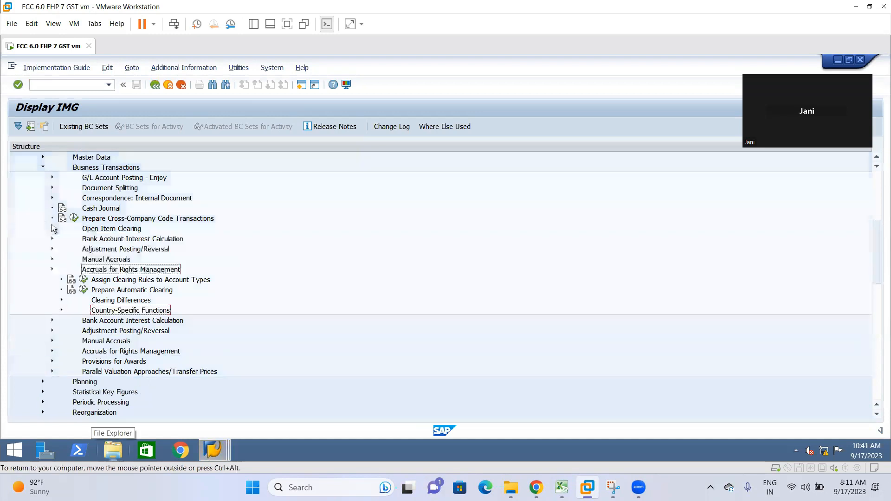
click(43, 168)
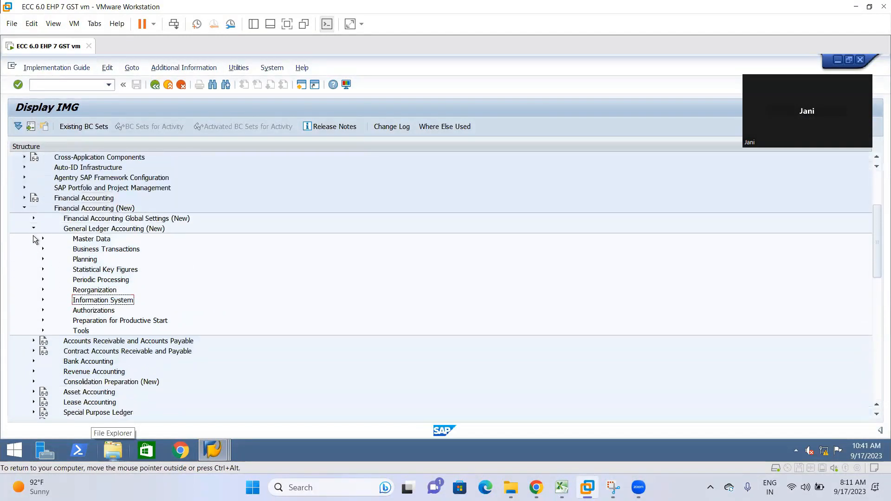
click(34, 228)
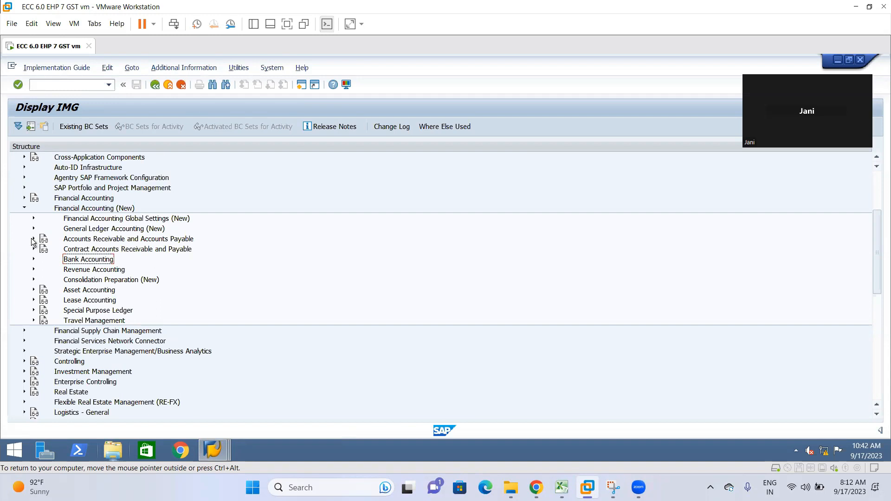
Open Define Maximum Exchange Rate Difference per Company Code under the Currencies node of Global Parameters for Company Code.
click(34, 219)
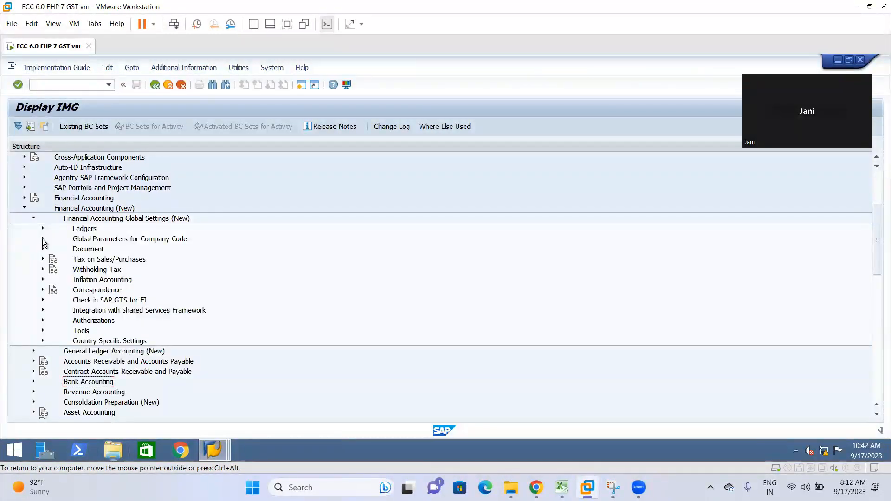
click(42, 239)
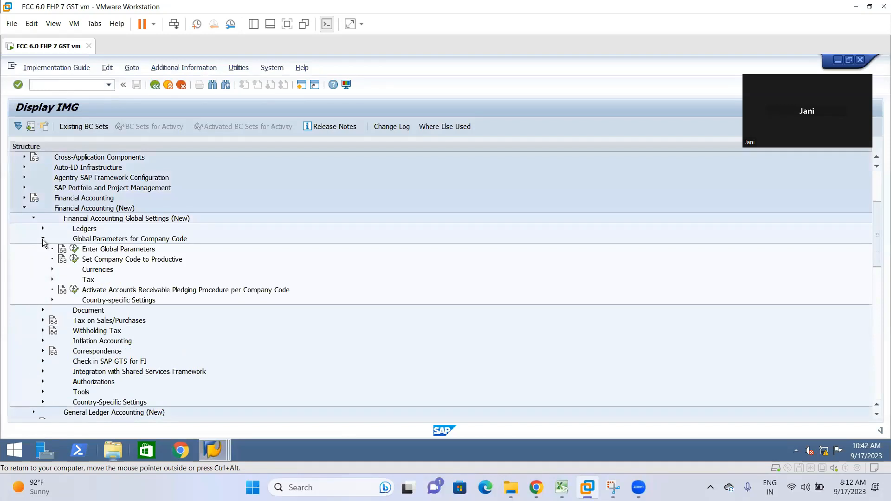
click(51, 269)
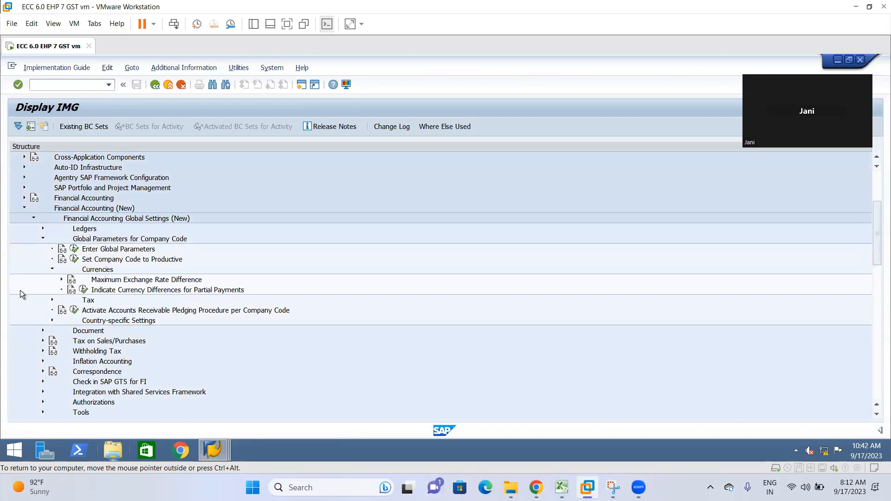
click(61, 280)
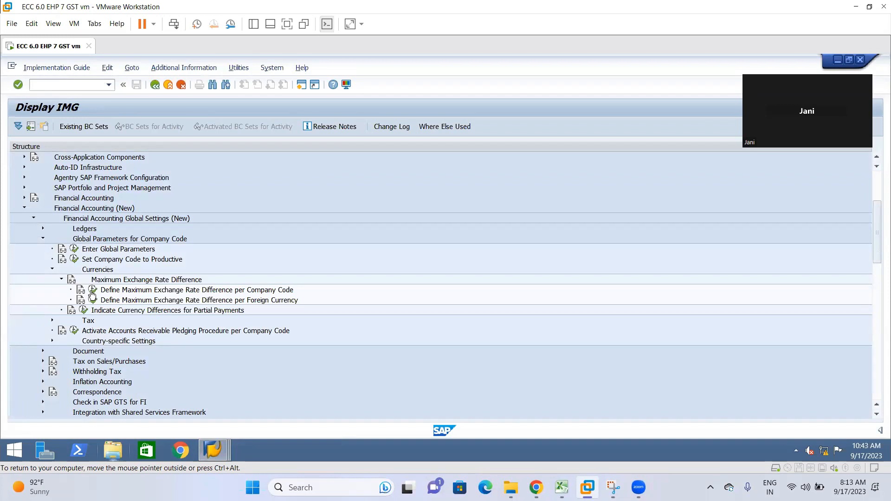
click(92, 292)
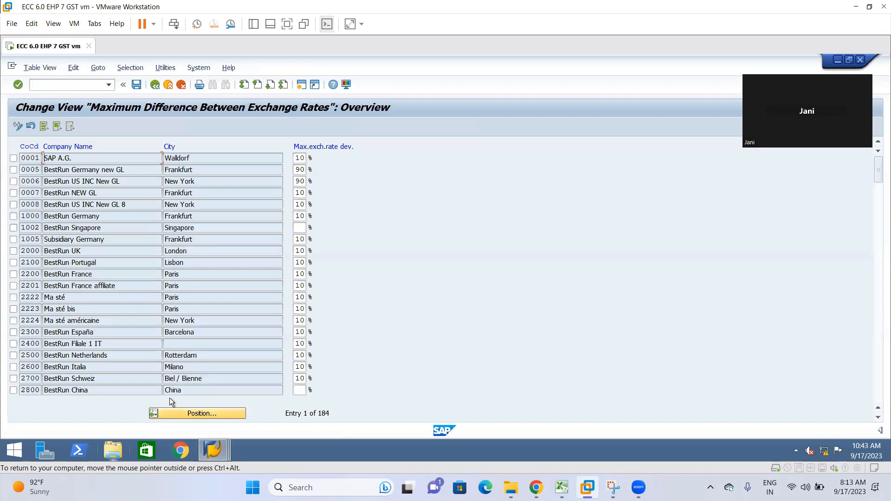
Position the maximum exchange rate difference list at company code LI01.
click(202, 413)
text(g)
key(BackSpace)
text(1)
key(Return)
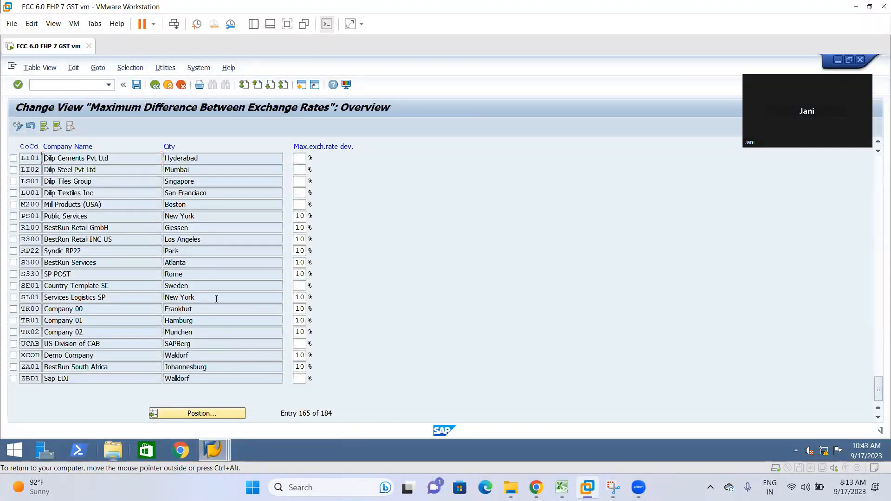
Set the maximum exchange rate deviation to 10% for LI01, LI02, LS01 and LU01, and save under customizing request Y01K900078.
click(298, 157)
text(10)
key(Tab)
text(10)
key(Tab)
text(10)
key(Tab)
text(10)
click(136, 84)
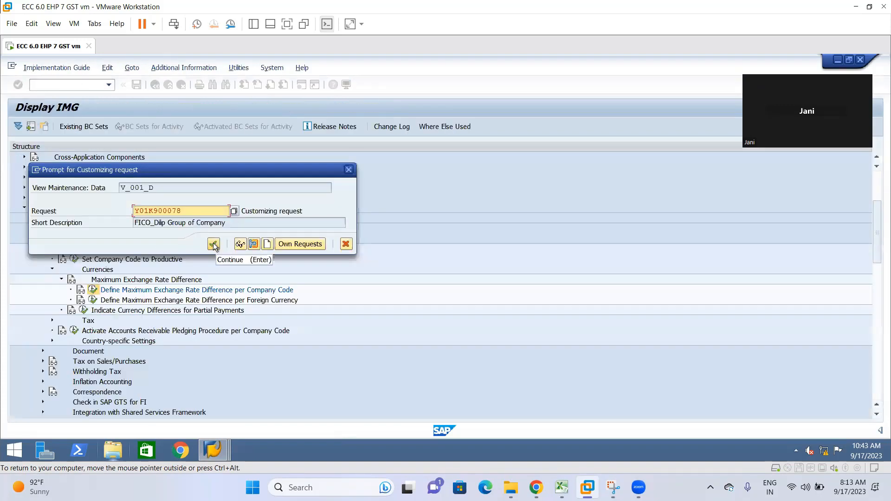
click(214, 245)
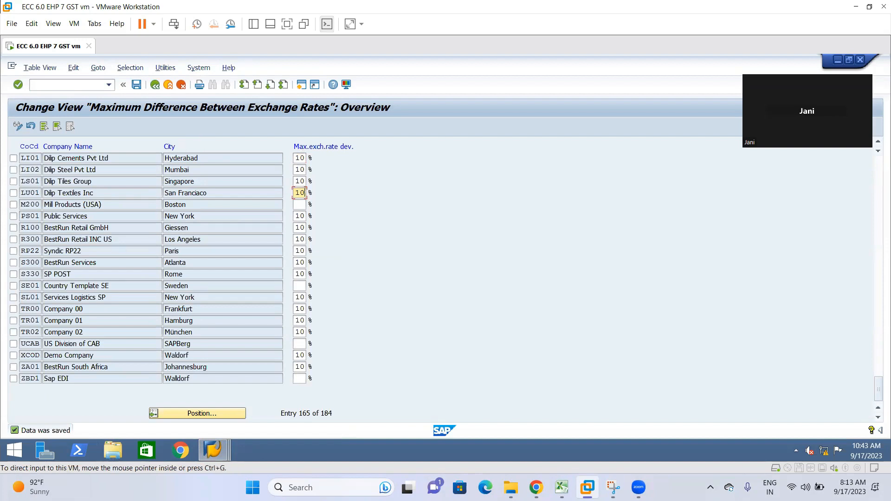
click(154, 88)
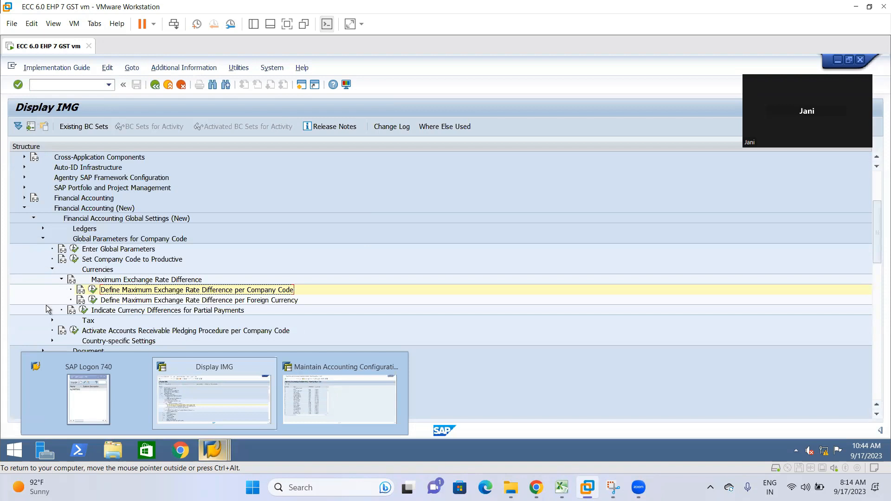
Collapse the Maximum Exchange Rate Difference, Currencies, Global Parameters for Company Code and Financial Accounting Global Settings (New) nodes.
click(62, 281)
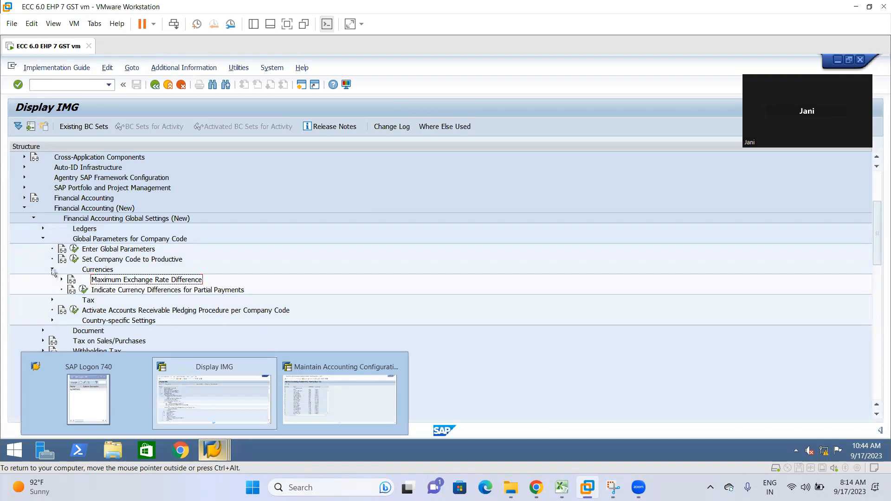
click(52, 269)
click(43, 238)
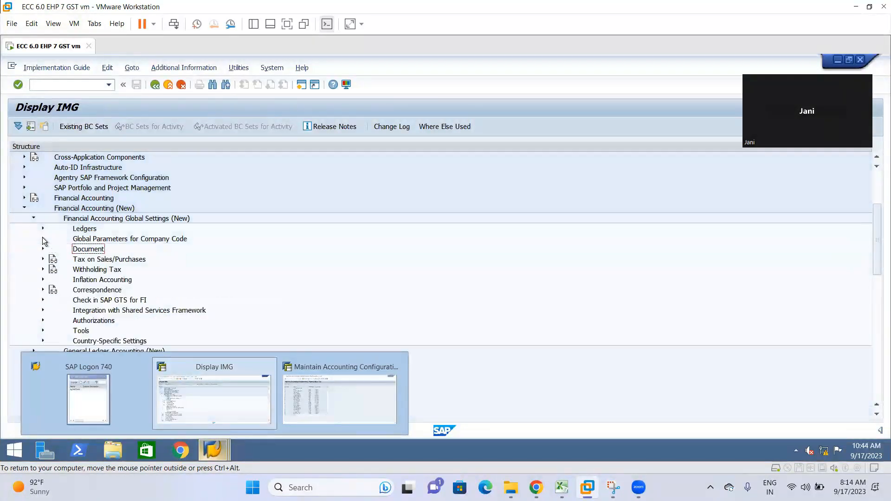
click(33, 218)
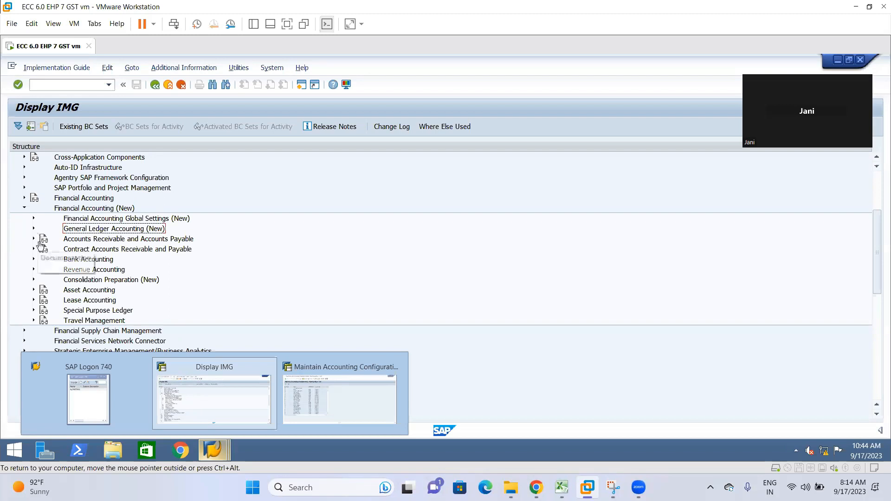
Open the Enter Global Parameters activity under Global Parameters for Company Code in Financial Accounting Global Settings (New).
click(35, 218)
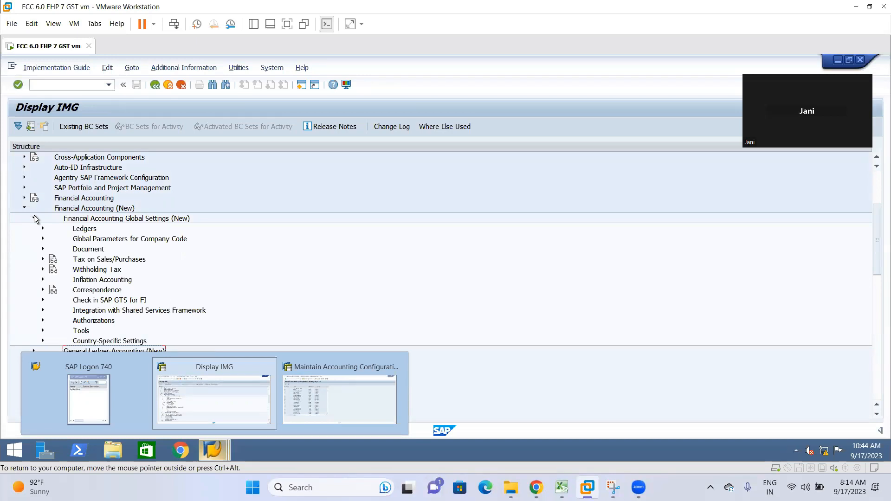
click(43, 238)
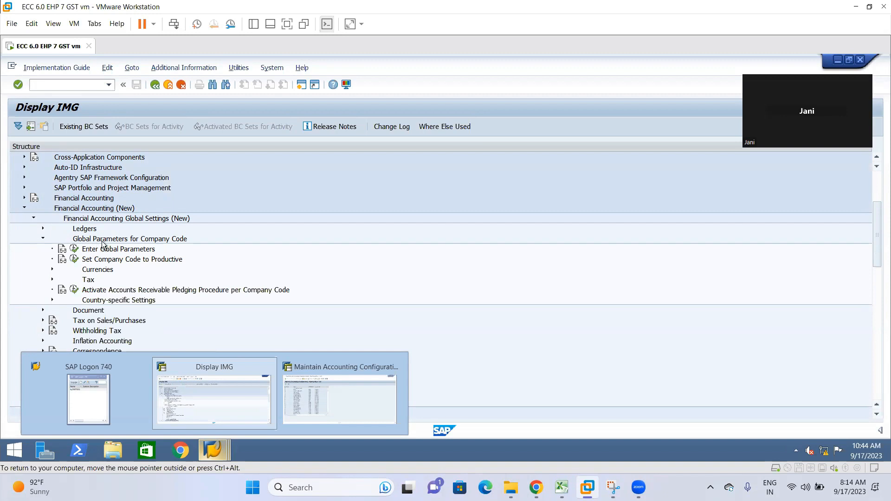
click(73, 250)
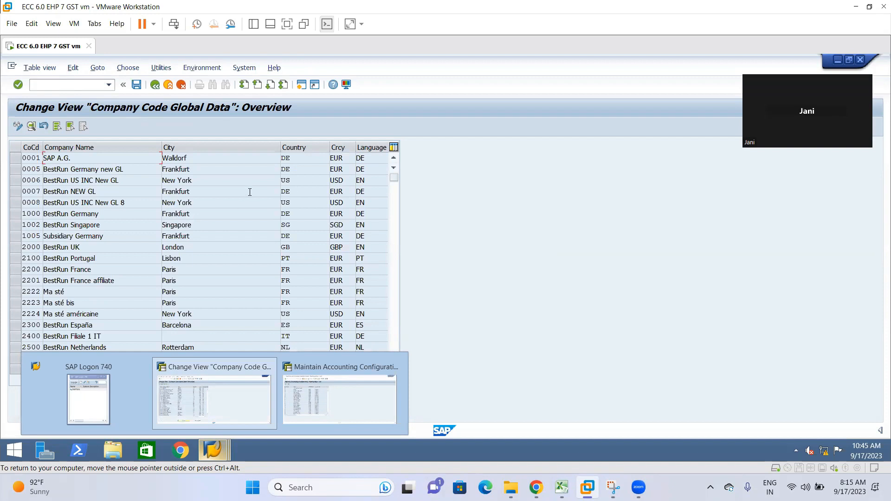
Position the company code global data list at LI01 and open that company code's details.
click(219, 407)
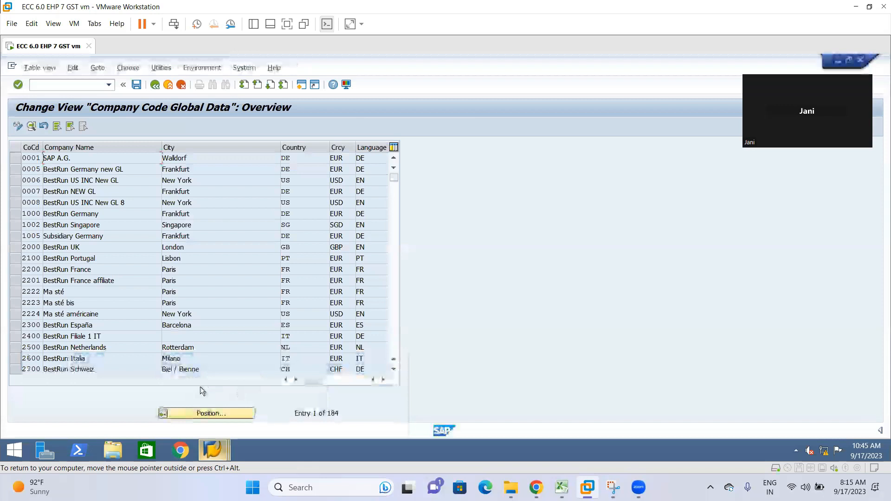
click(213, 414)
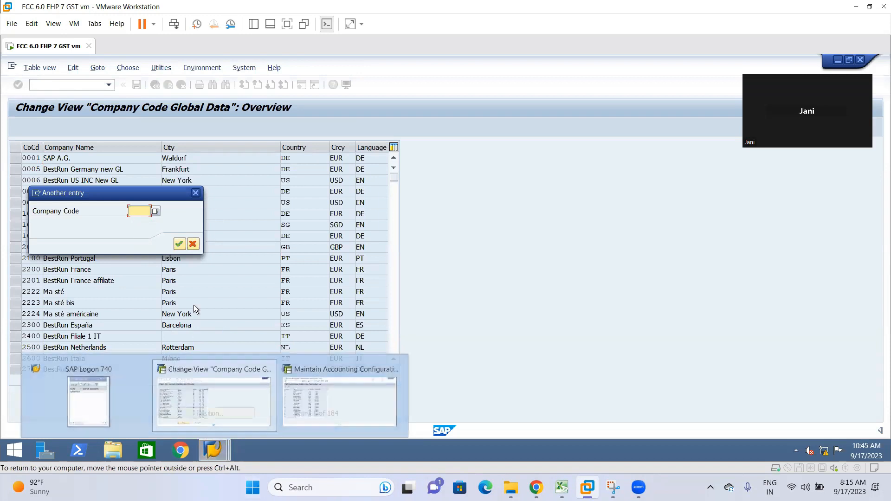
text(1101)
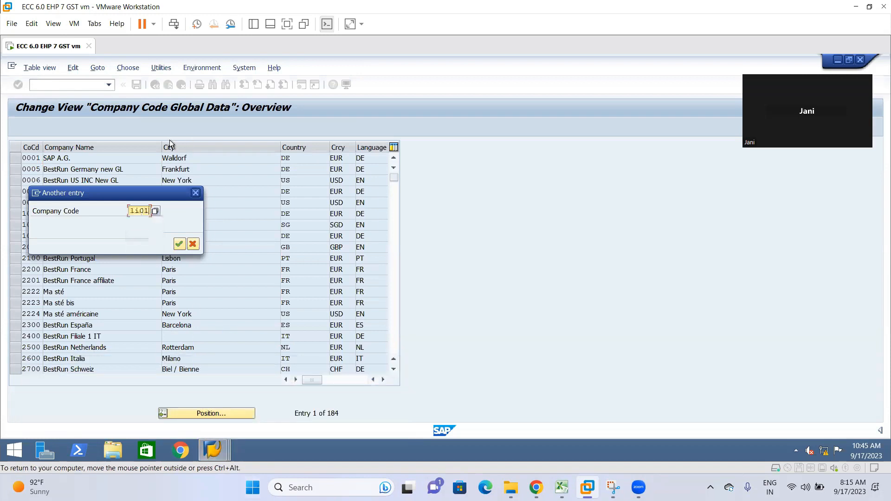
key(Return)
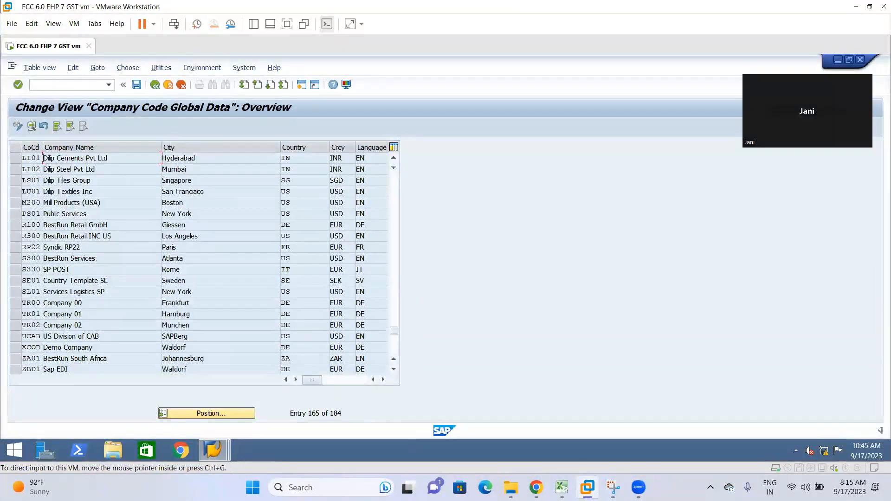
click(14, 160)
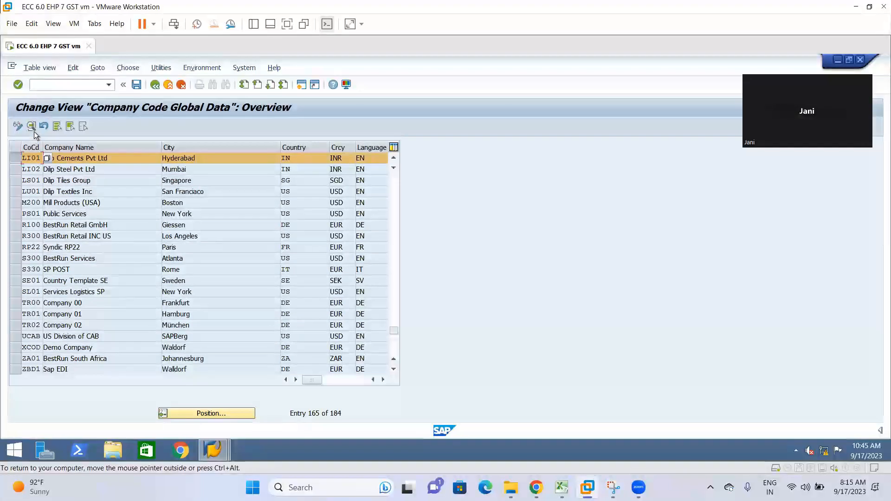
click(30, 127)
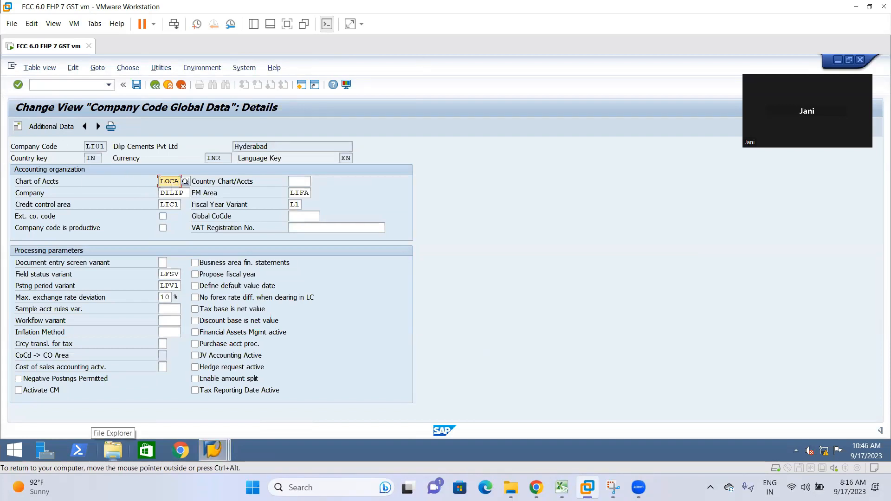
Review LI01's chart of accounts, company, credit control area, FM area and its fiscal year, field status and posting period variants.
drag(160, 181, 207, 181)
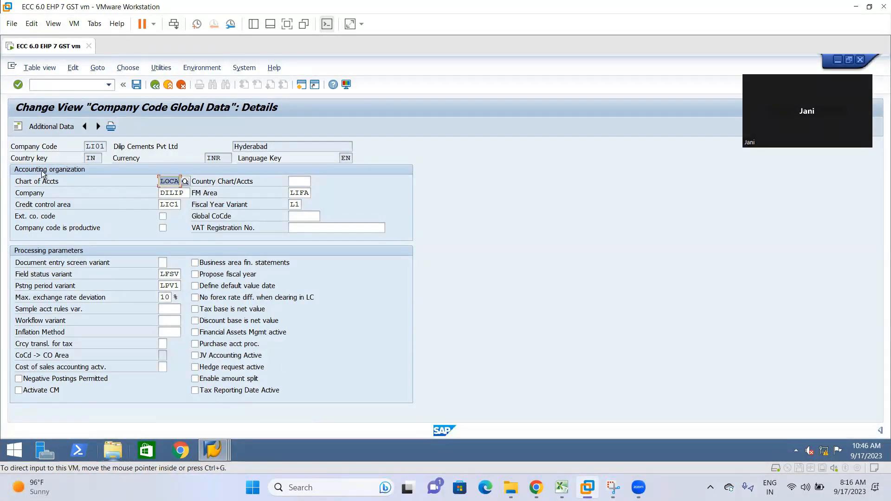
key(Down)
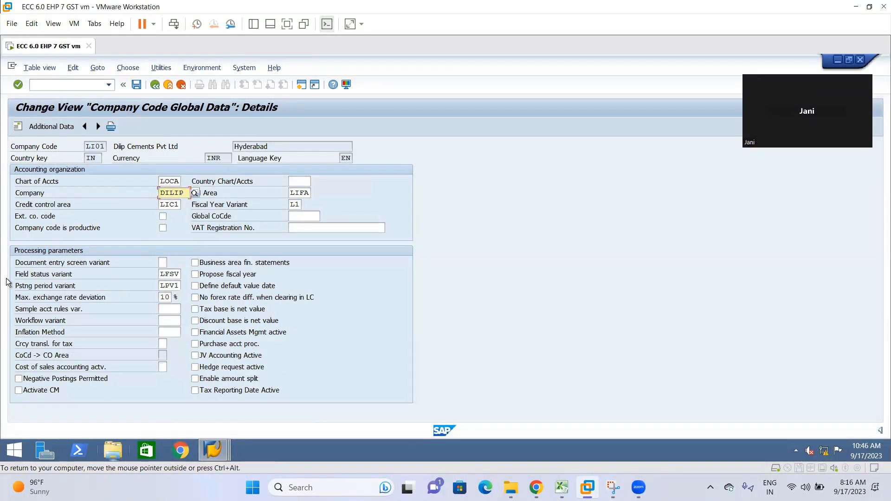
click(214, 450)
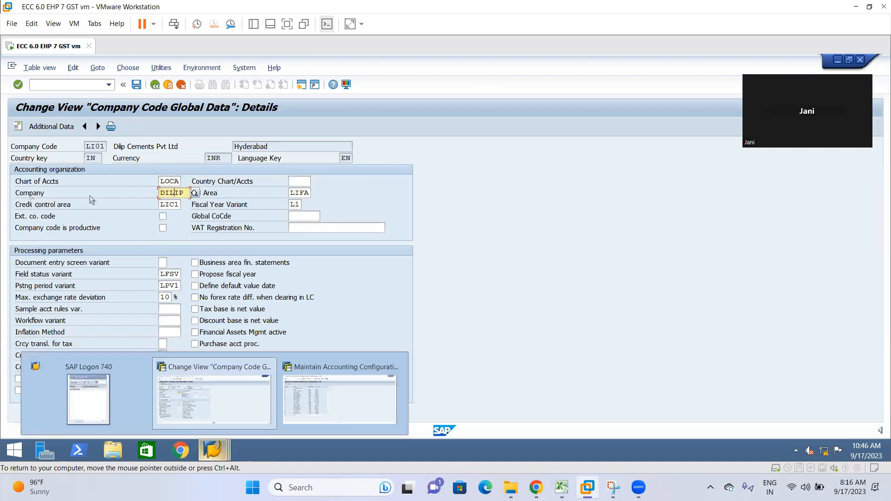
click(165, 204)
click(168, 277)
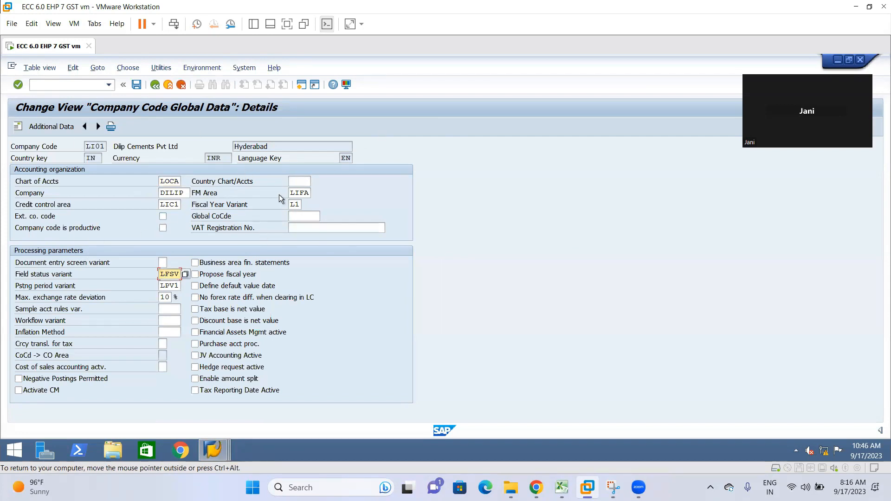
click(296, 194)
click(298, 204)
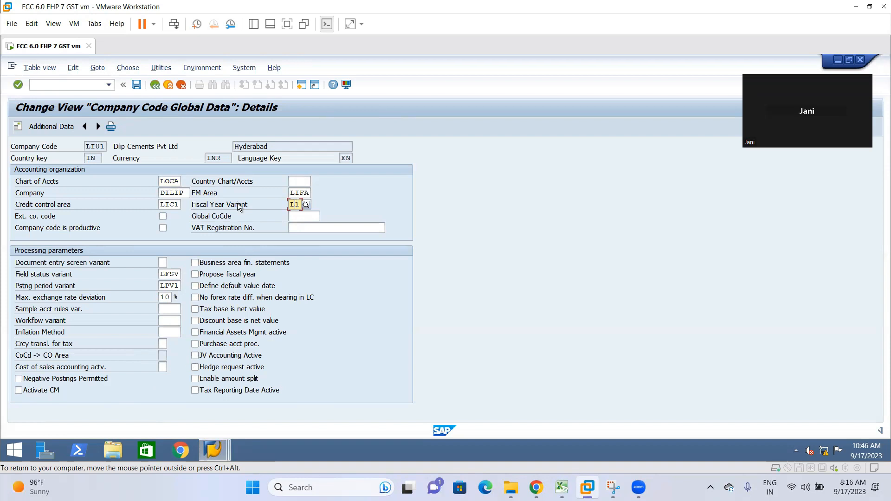
double_click(171, 193)
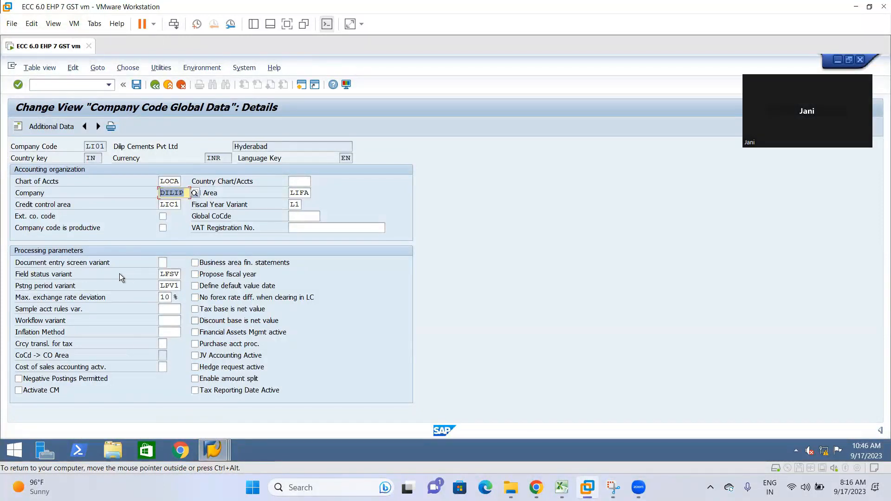
click(167, 285)
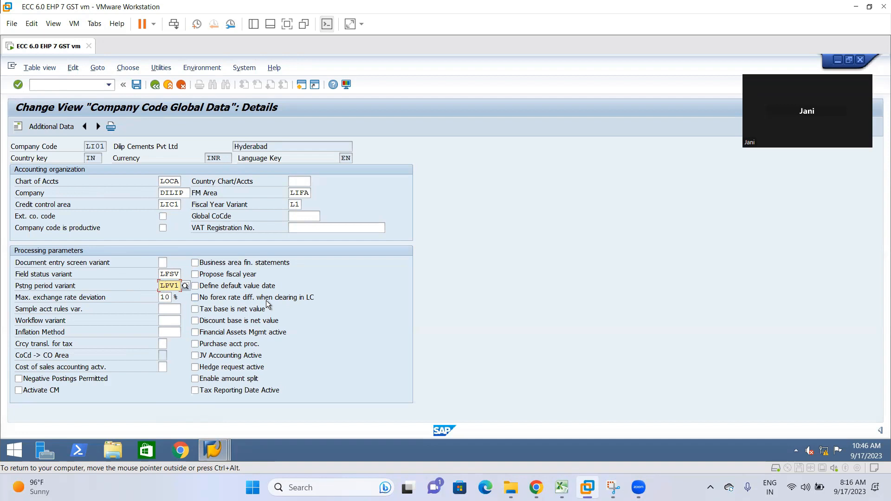
Activate business area financial statements, propose fiscal year, default value date, no forex rate difference when clearing in LC, negative postings and CM.
click(195, 264)
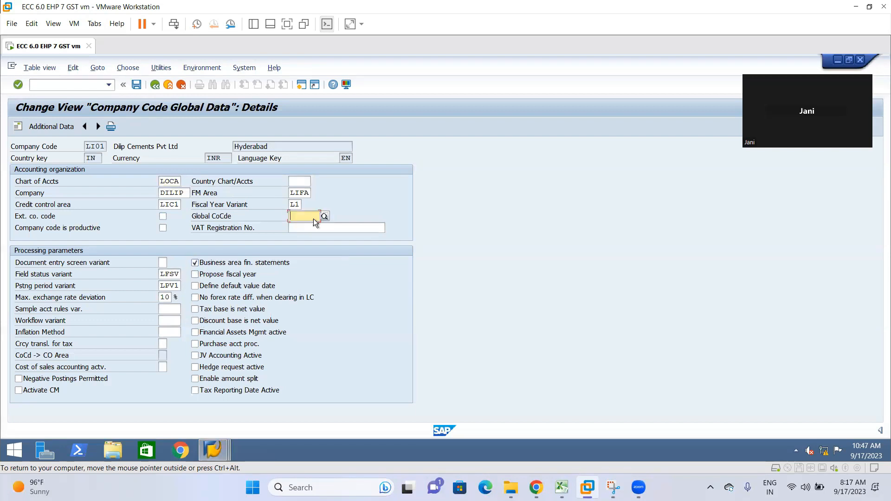
click(330, 228)
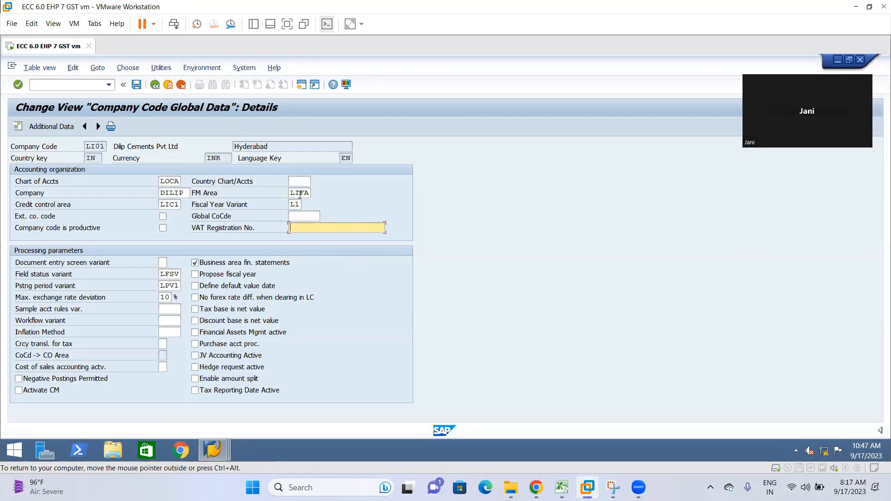
click(195, 275)
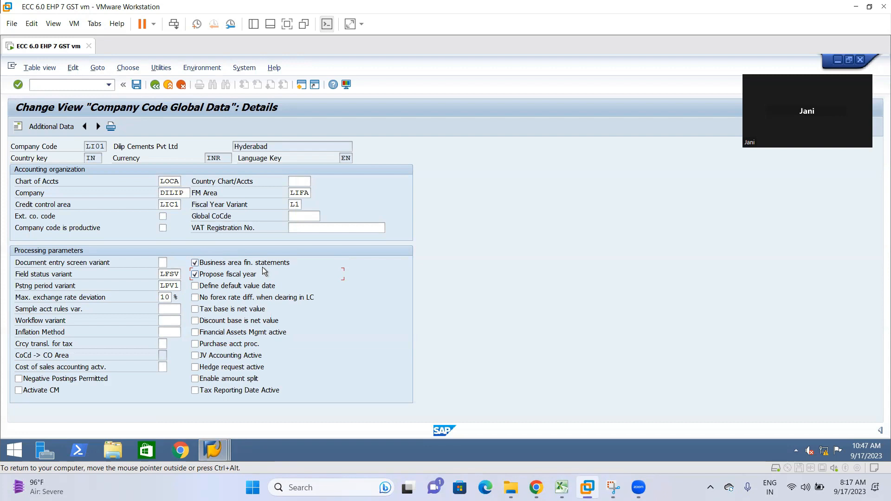
click(206, 285)
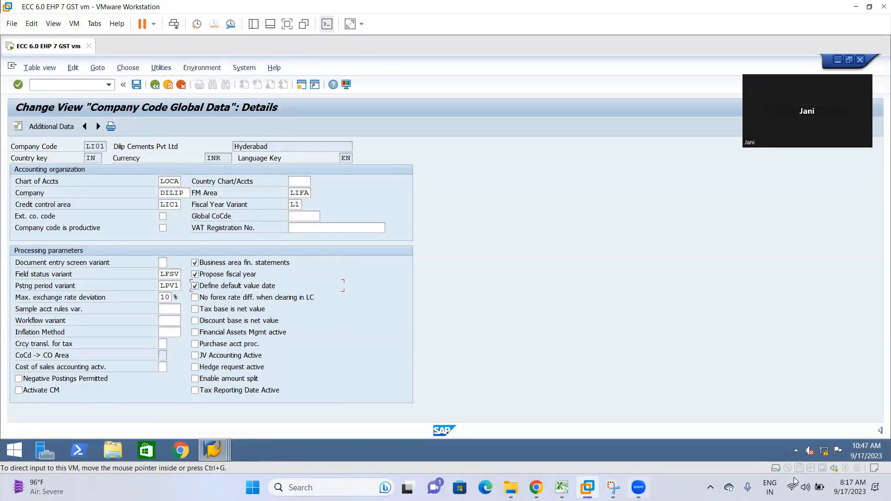
click(209, 297)
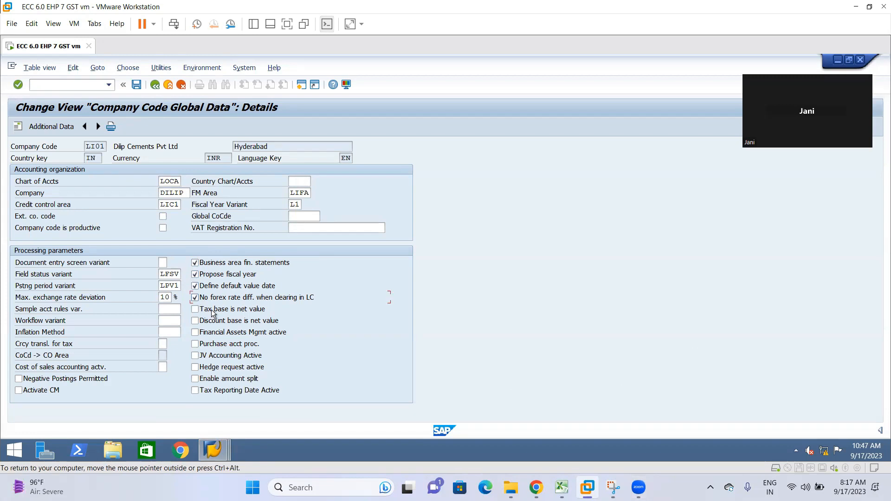
click(18, 378)
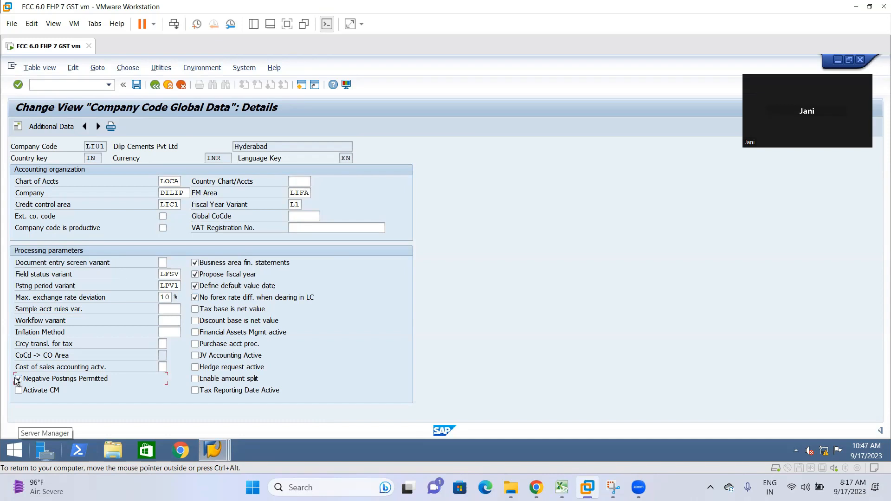
click(18, 390)
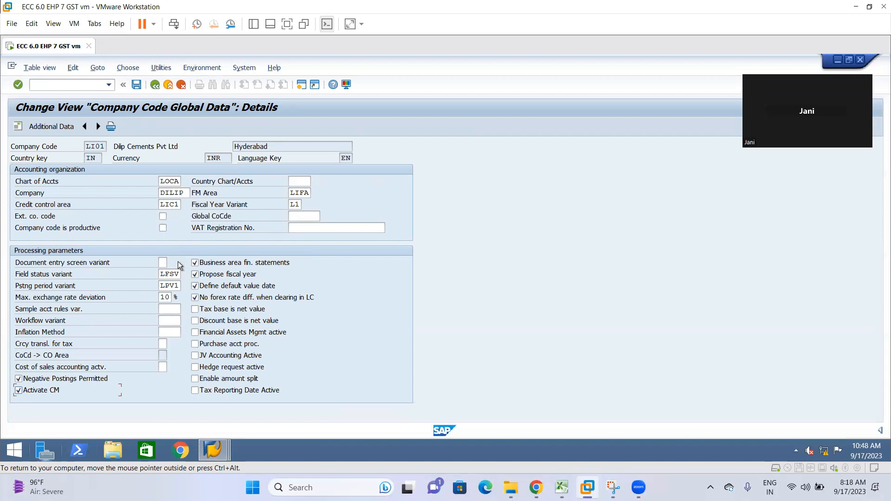
Check the company code and currency of the LI01 record and save its global data.
click(91, 147)
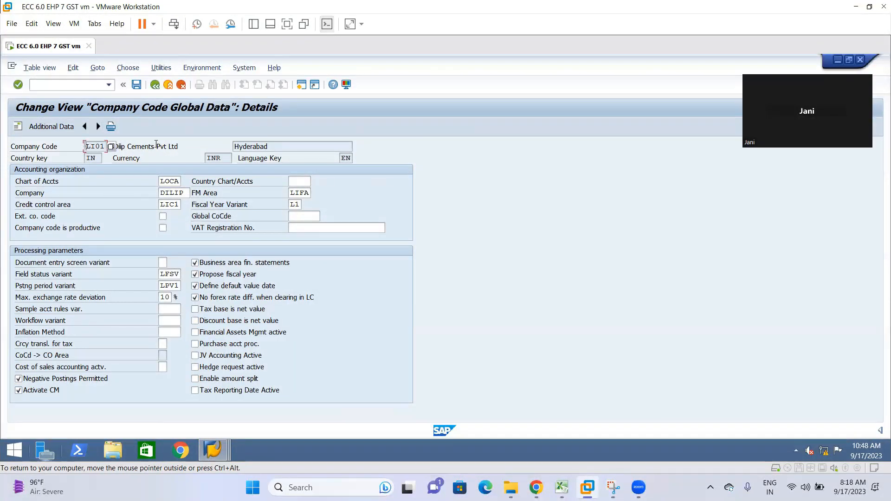
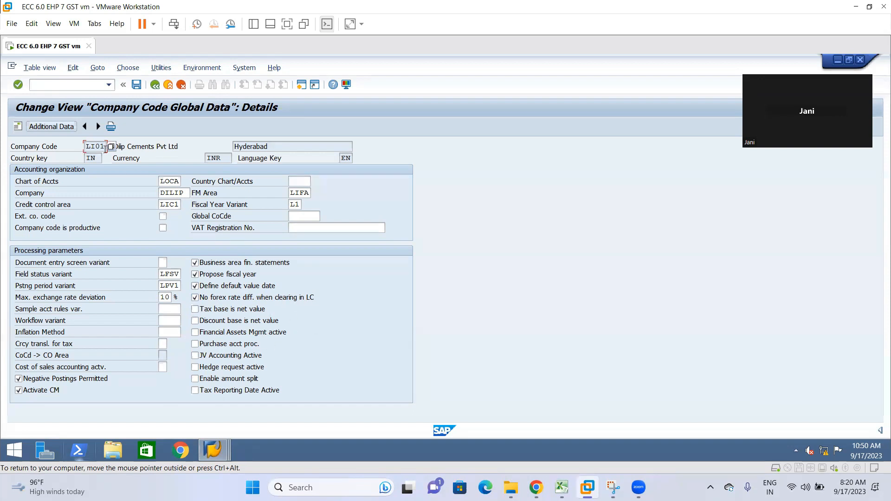
double_click(88, 147)
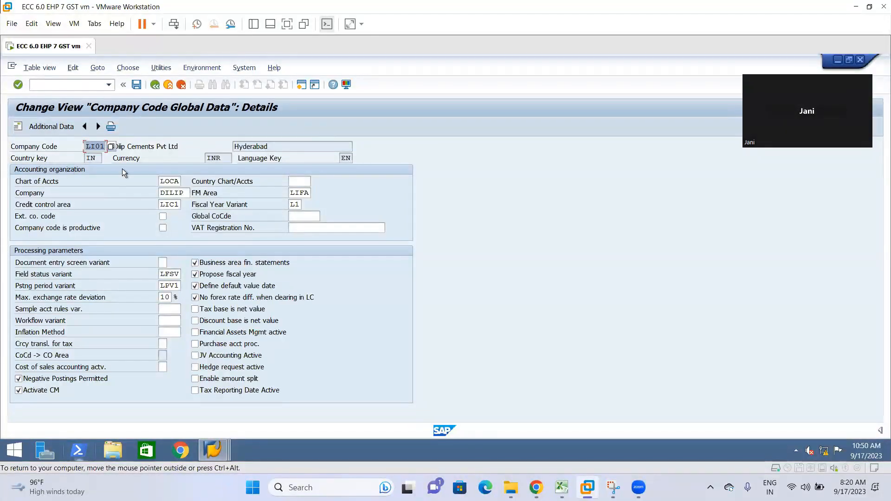
double_click(215, 158)
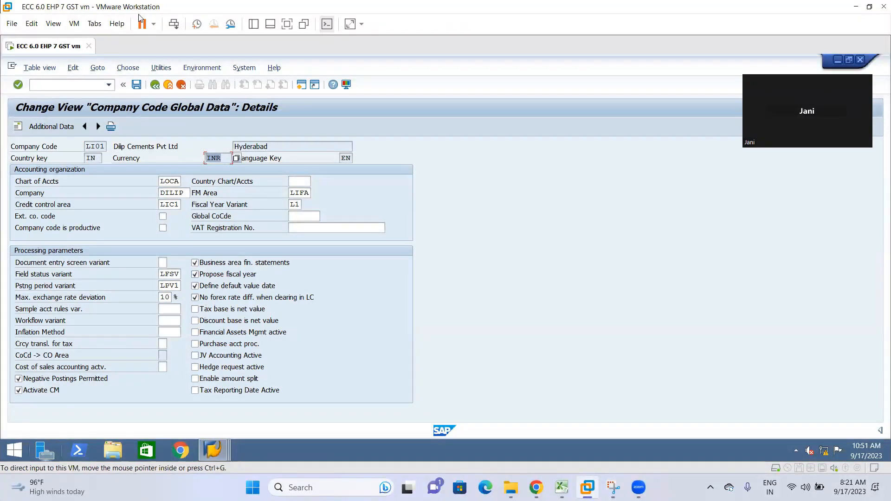
click(137, 87)
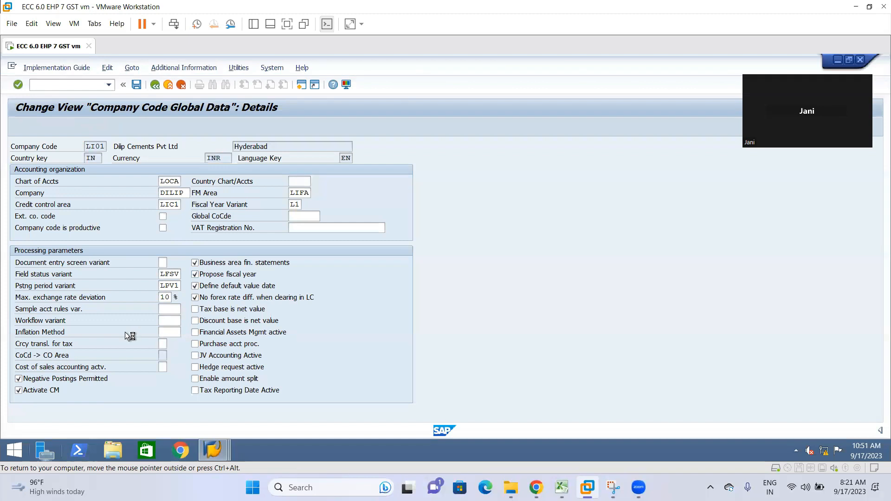
click(213, 232)
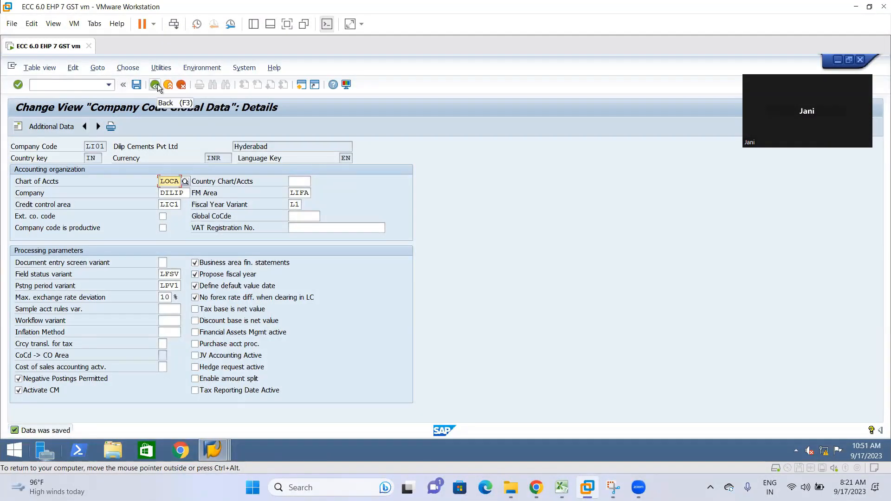
Return to the company code list and open the global data details of LI02.
click(156, 85)
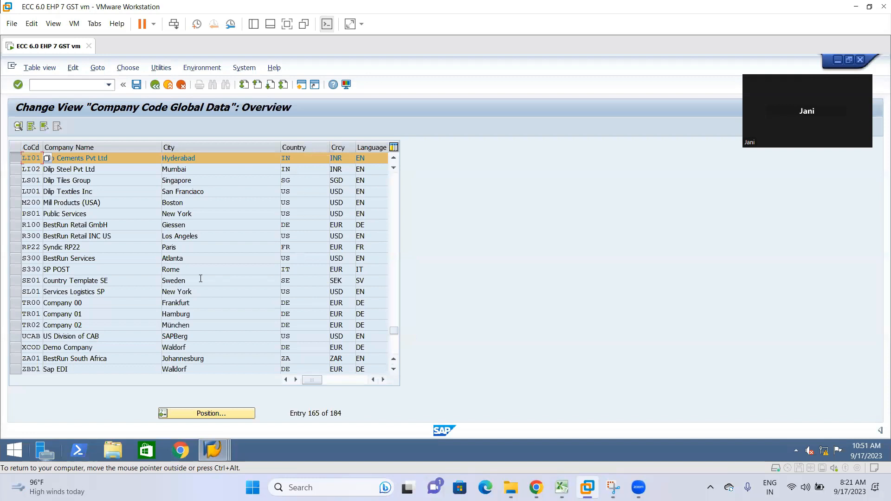
click(16, 169)
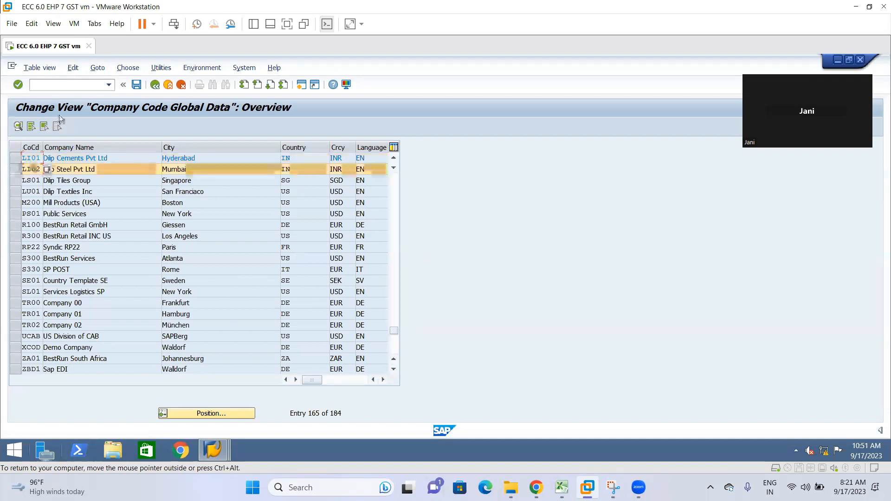
click(18, 126)
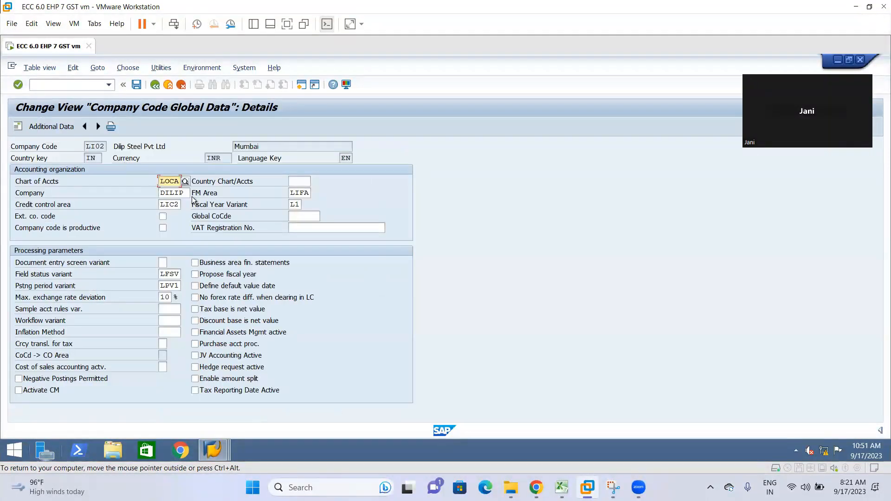
Activate business area financial statements, propose fiscal year, default value date, no forex rate difference, negative postings and CM for LI02, and save.
click(195, 262)
click(195, 275)
click(195, 286)
click(195, 298)
click(19, 378)
click(18, 391)
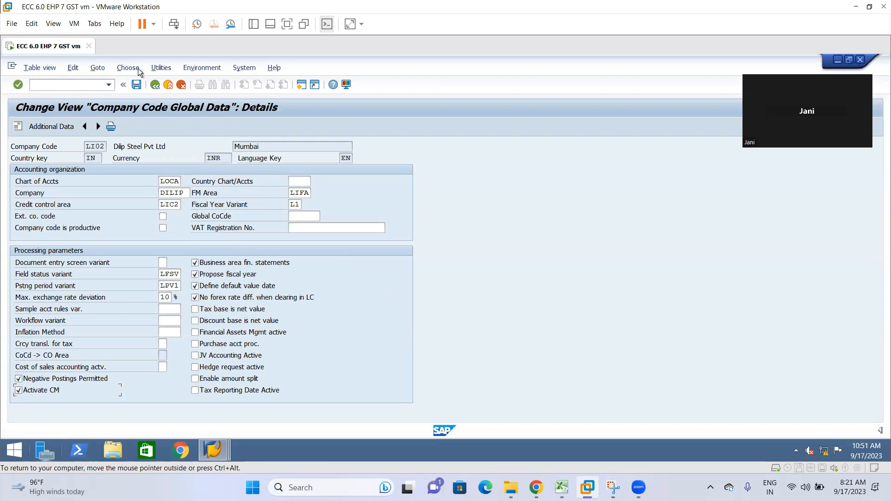
click(136, 85)
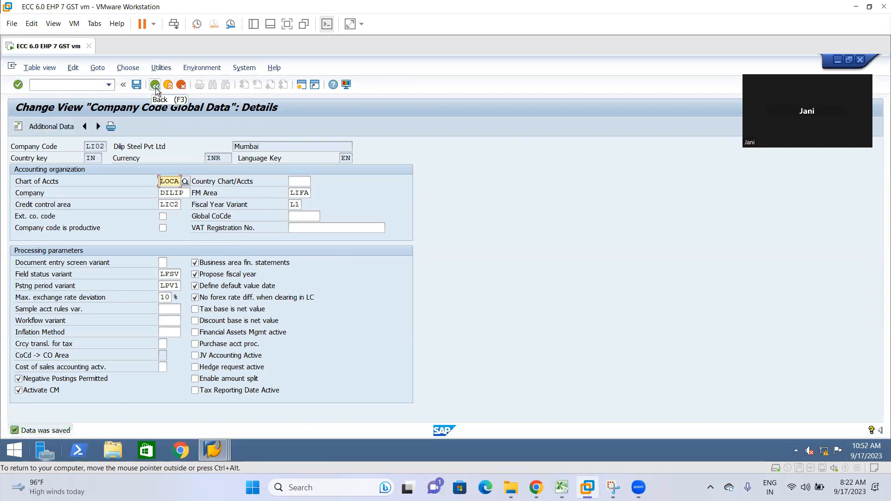
Return to the company code list and recheck the global data details of LI02.
click(156, 88)
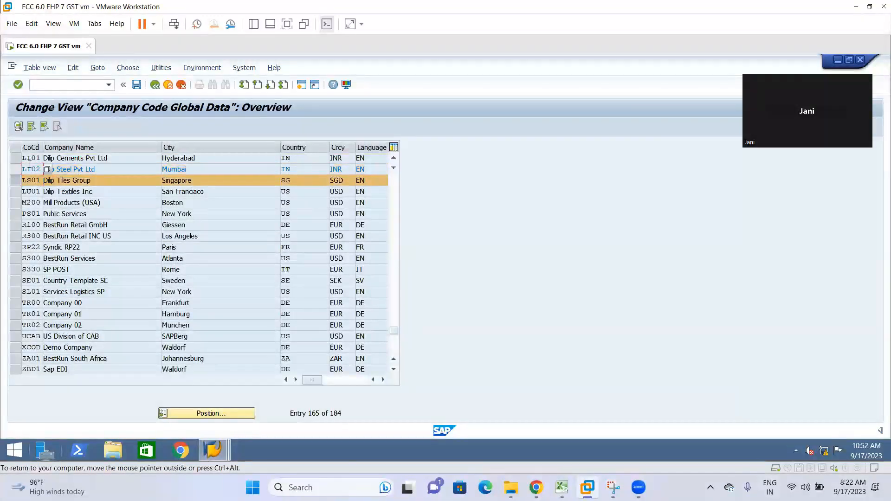
click(18, 128)
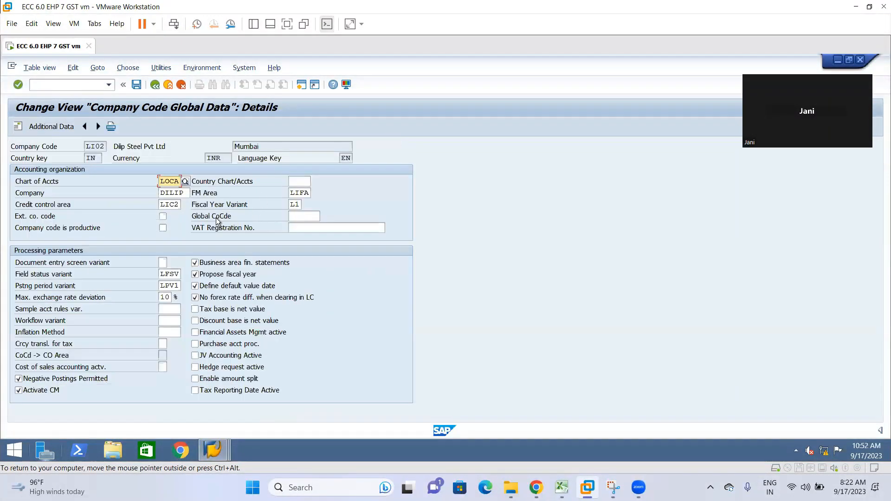
click(155, 84)
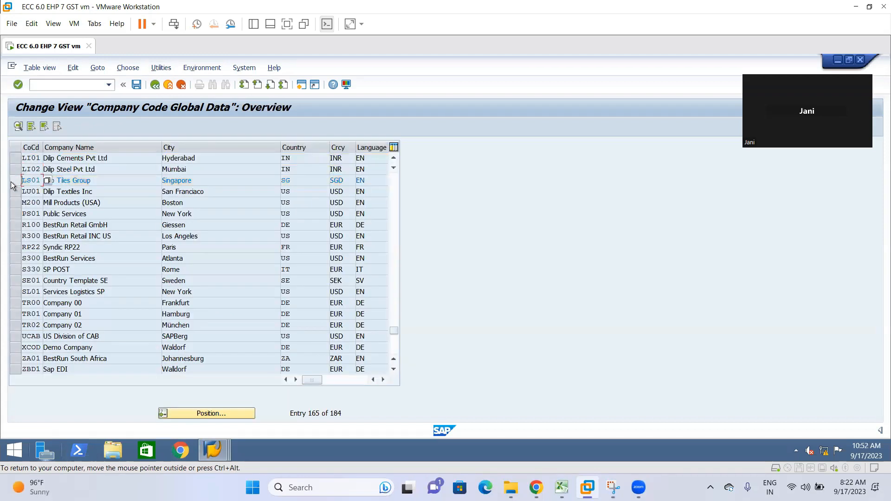
click(15, 171)
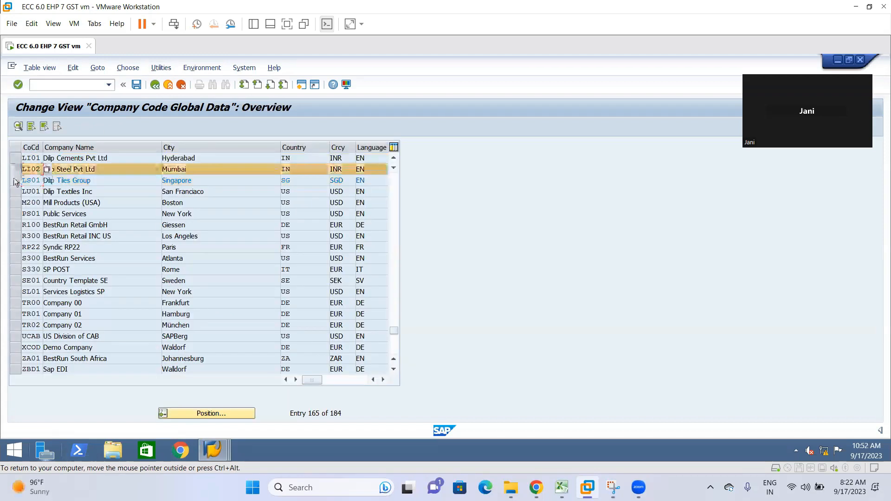
click(18, 126)
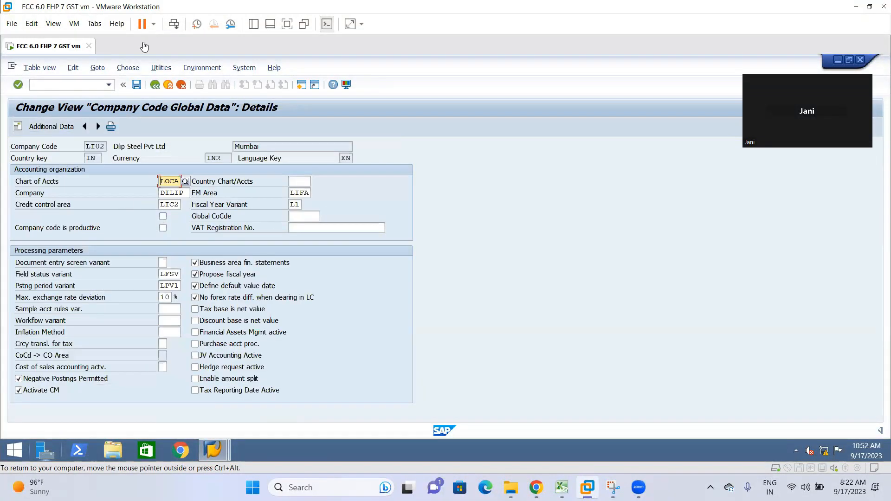
click(155, 85)
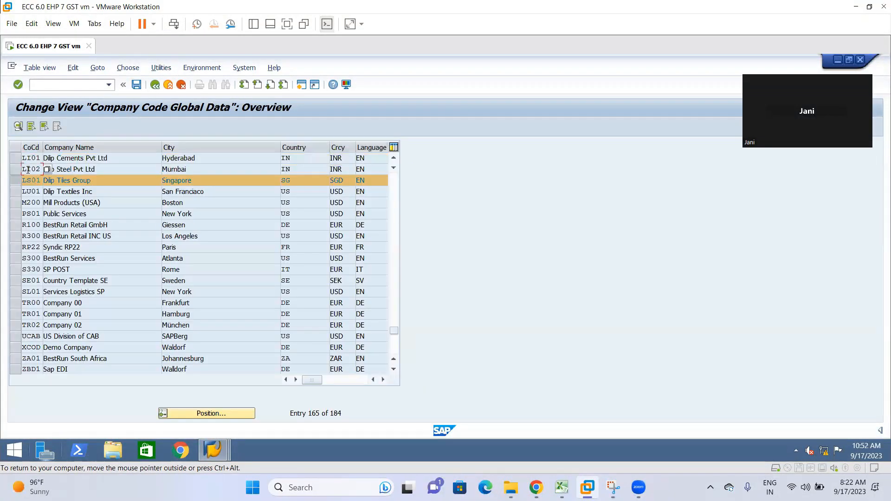
Activate business area financial statements, propose fiscal year, default value date, no forex rate difference, negative postings and CM for LU01, and save.
double_click(19, 191)
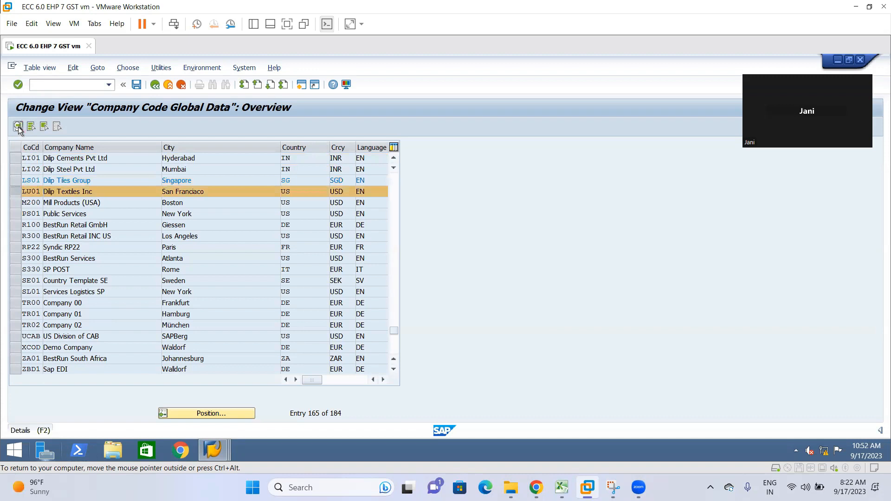
click(195, 263)
click(195, 286)
click(195, 297)
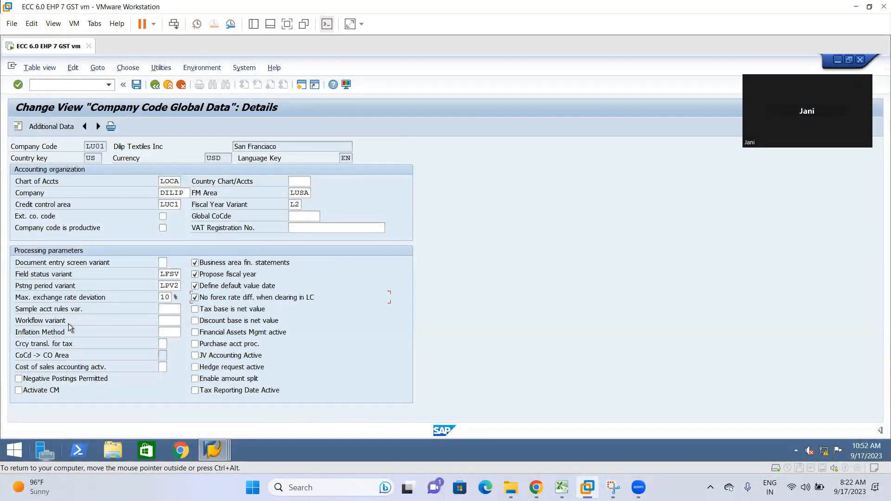
click(19, 379)
click(19, 390)
click(136, 86)
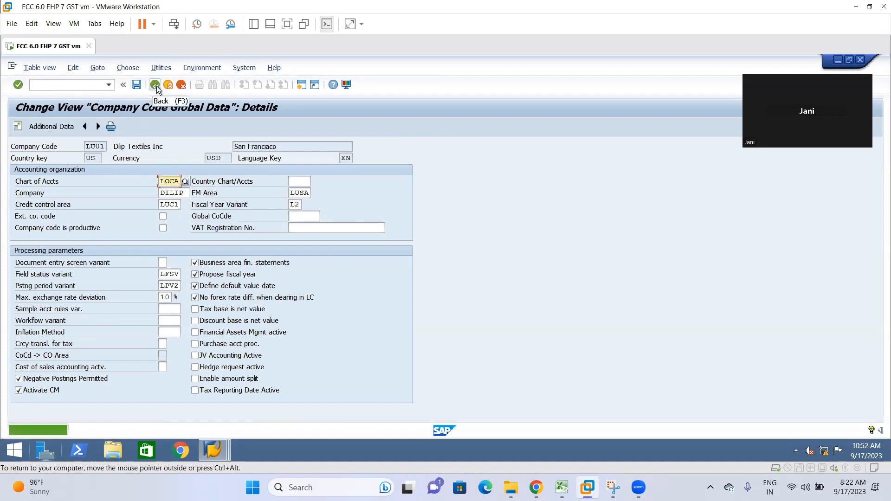
Leave the company code global data and collapse the Financial Accounting (New) branch of the implementation guide.
click(155, 86)
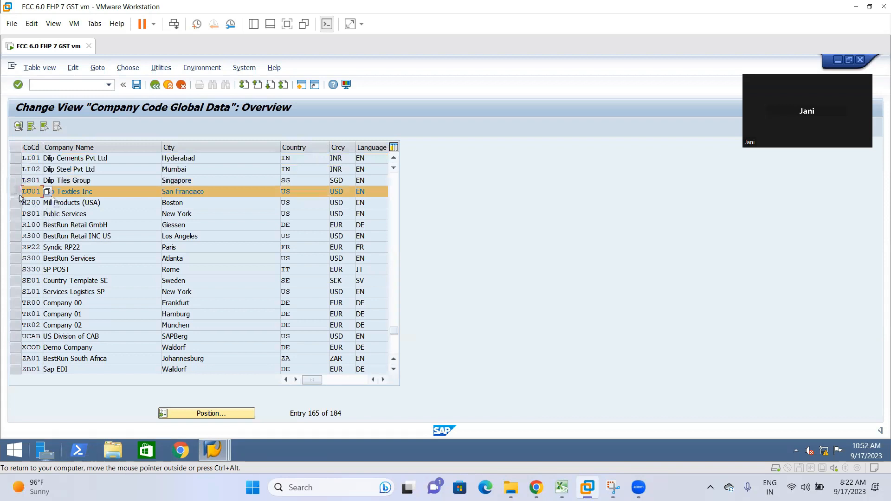
click(17, 192)
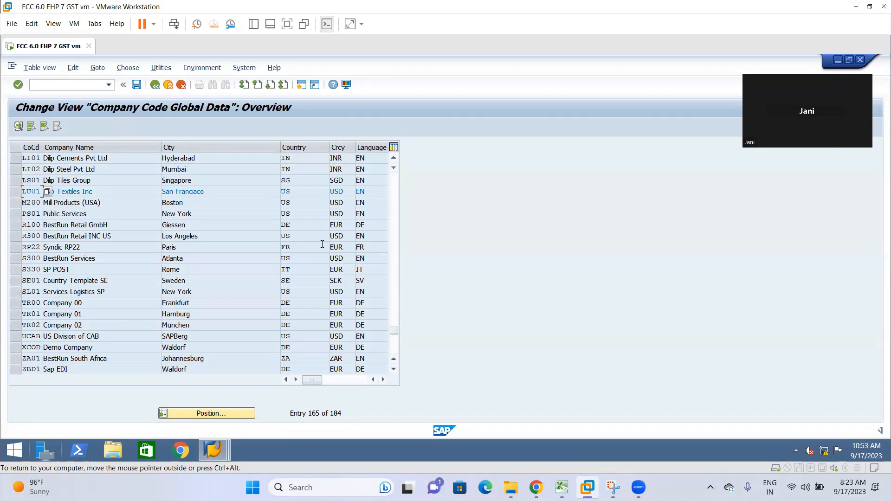
click(154, 85)
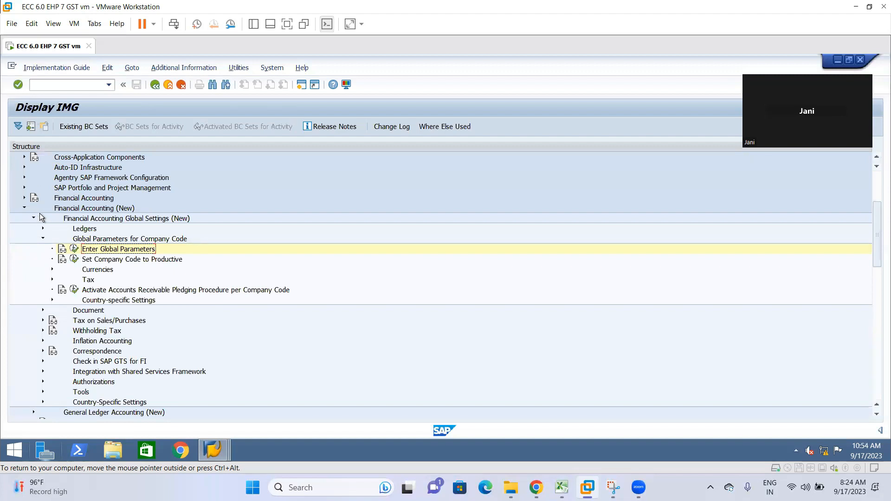
click(36, 239)
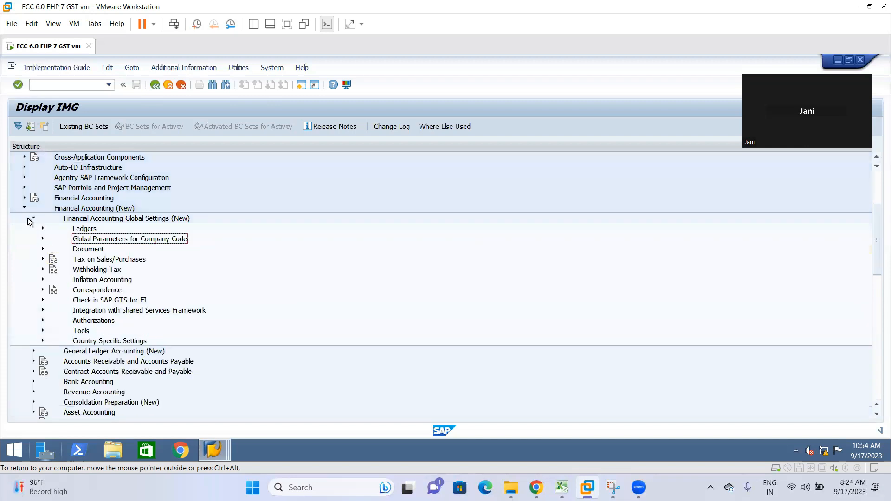
click(33, 218)
click(25, 208)
scroll(27, 212, up, 3)
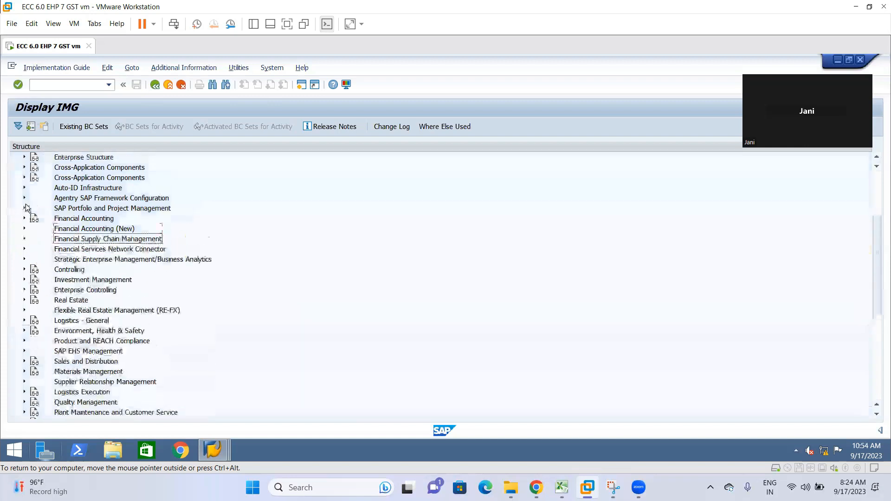
Start the Maintain Controlling Area activity found in the Controlling definitions of the Enterprise Structure.
click(24, 229)
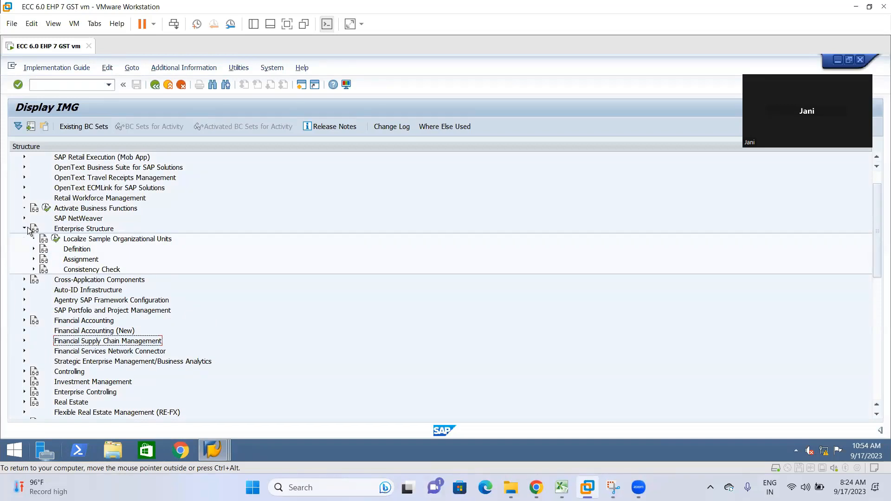
click(34, 249)
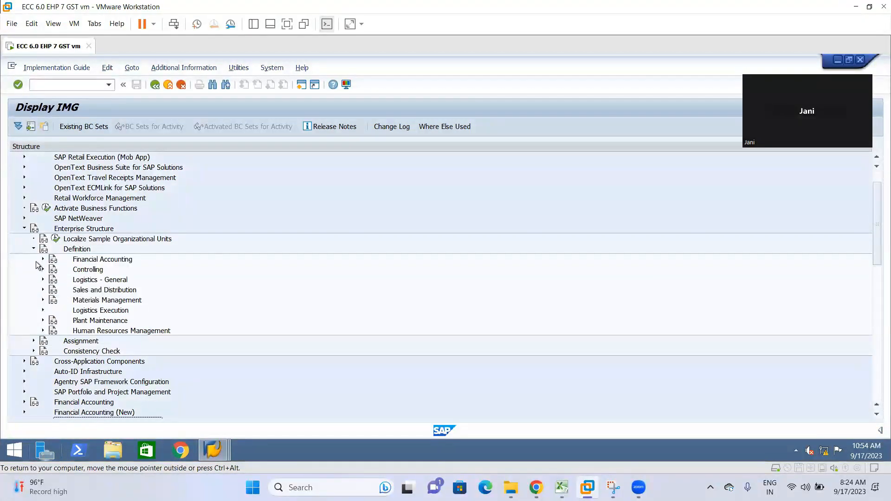
click(42, 269)
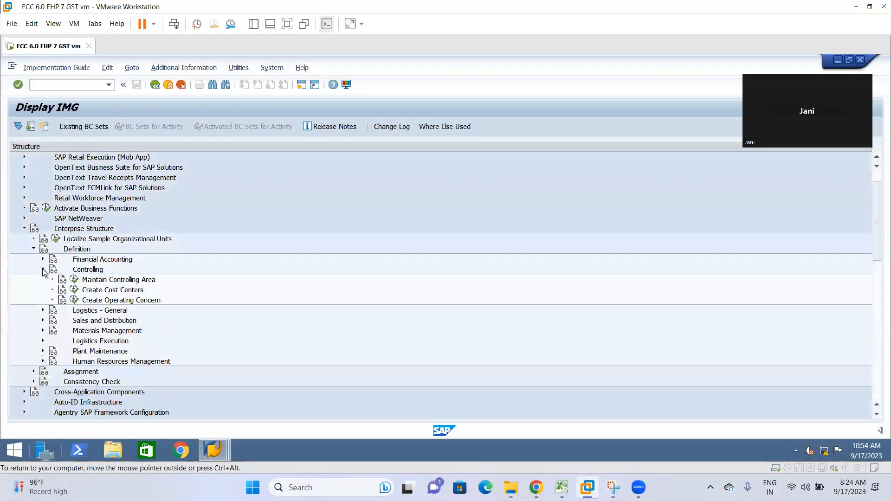
click(75, 280)
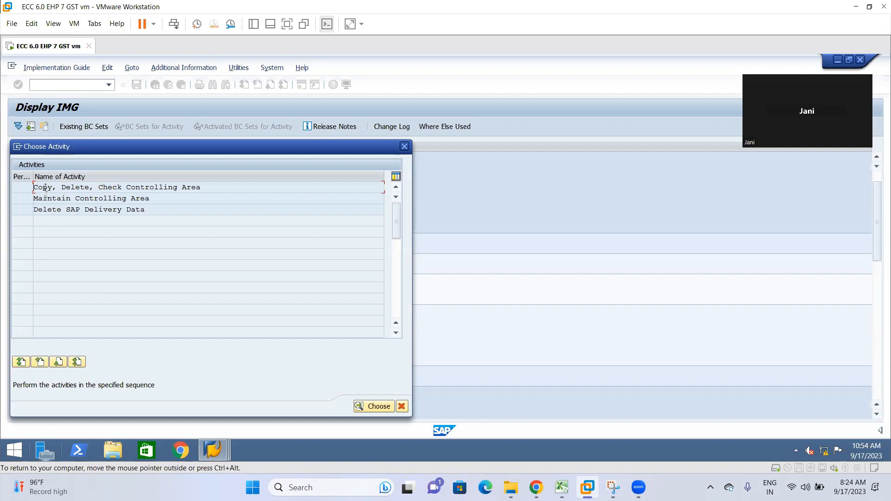
double_click(42, 199)
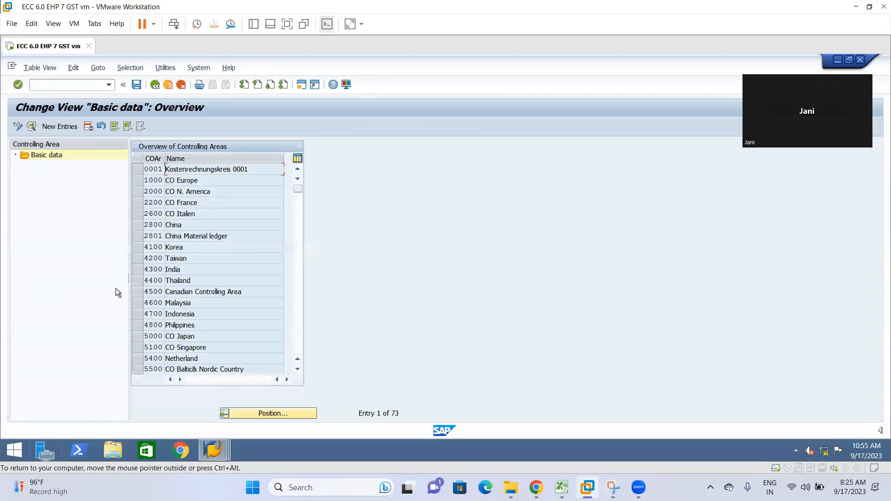
Create a new controlling area entry with the code LCOA.
click(58, 126)
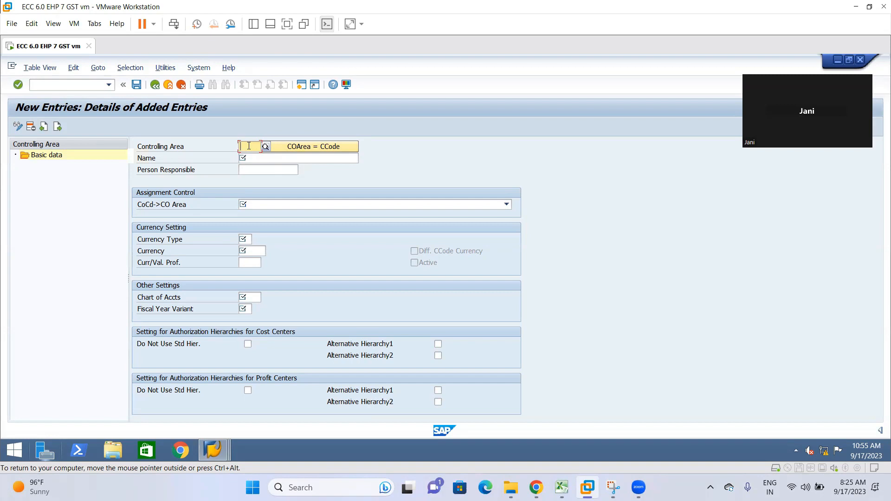
text(LOCA)
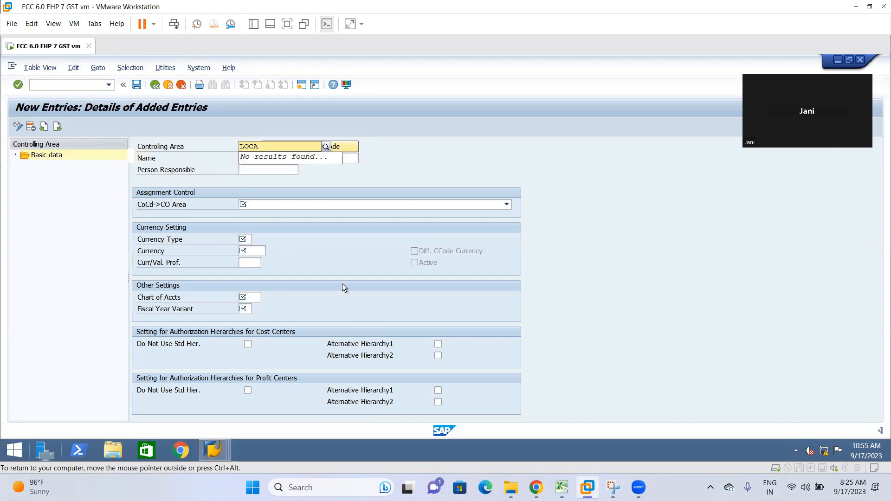
click(251, 169)
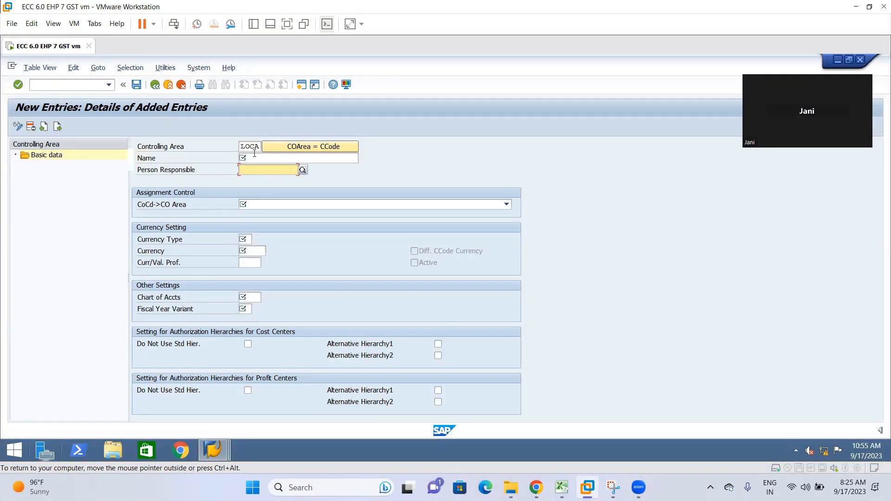
click(255, 155)
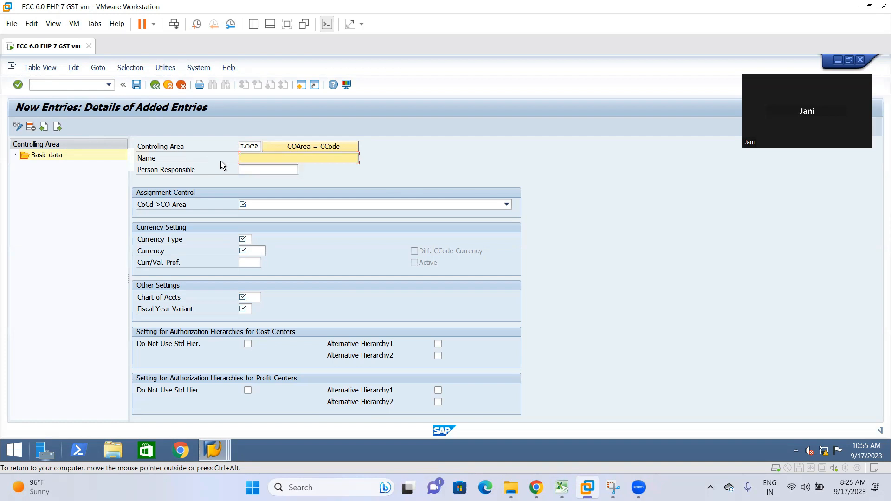
click(246, 147)
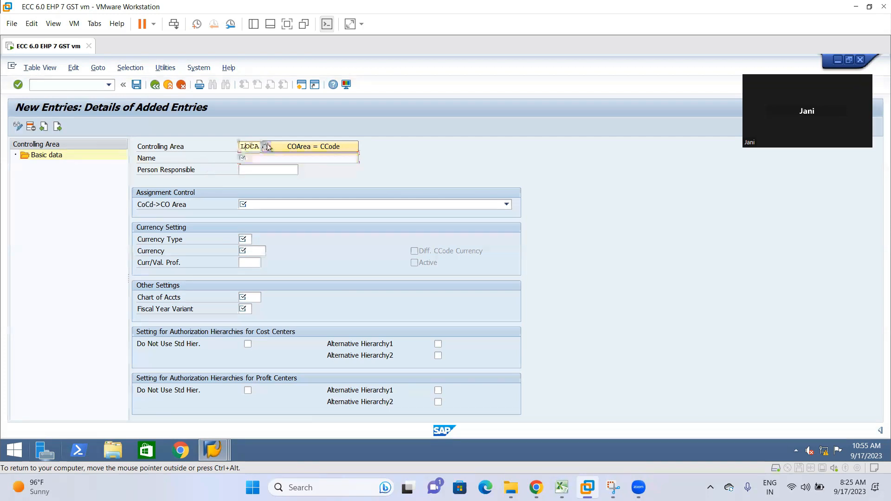
text(COA)
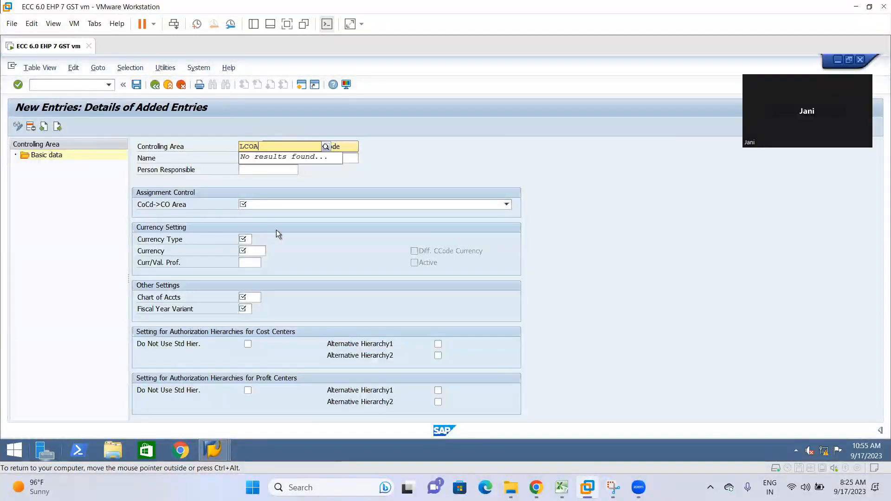
key(Return)
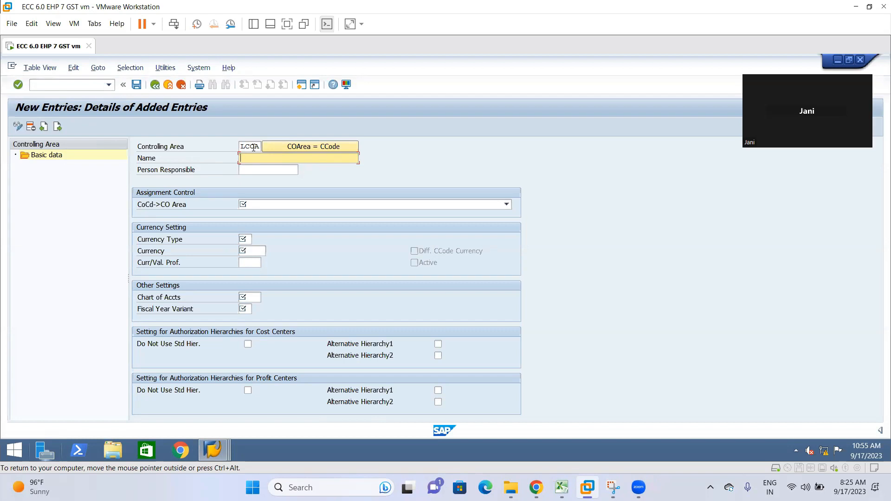
click(253, 147)
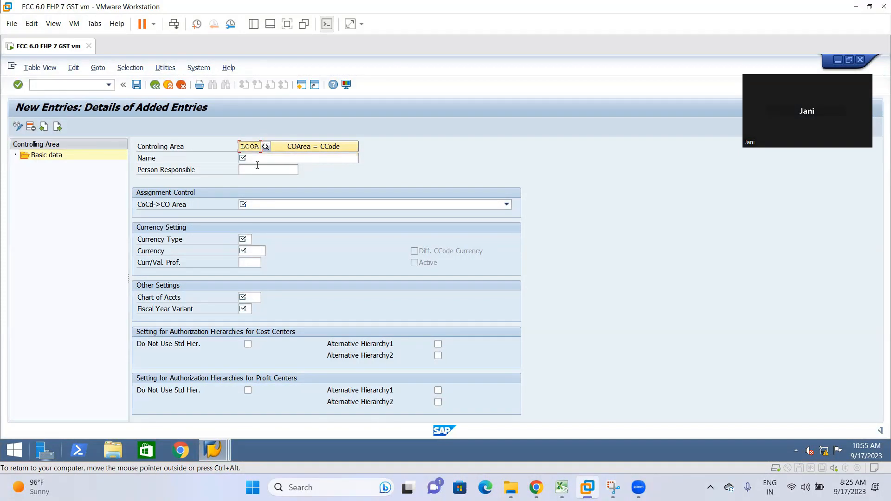
Name the controlling area Dilip Controlling Area and set its company code assignment to Cross-company-code cost accounting.
click(253, 158)
text(D)
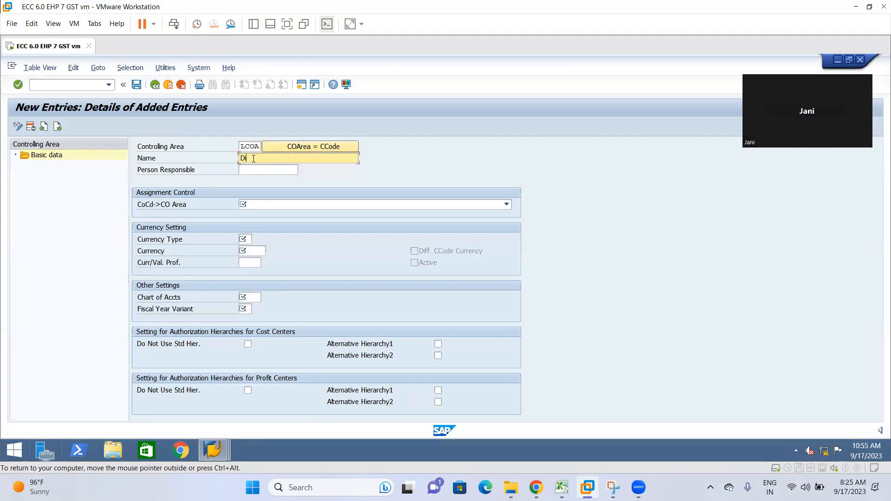
text(ilip Controlling Area)
click(507, 204)
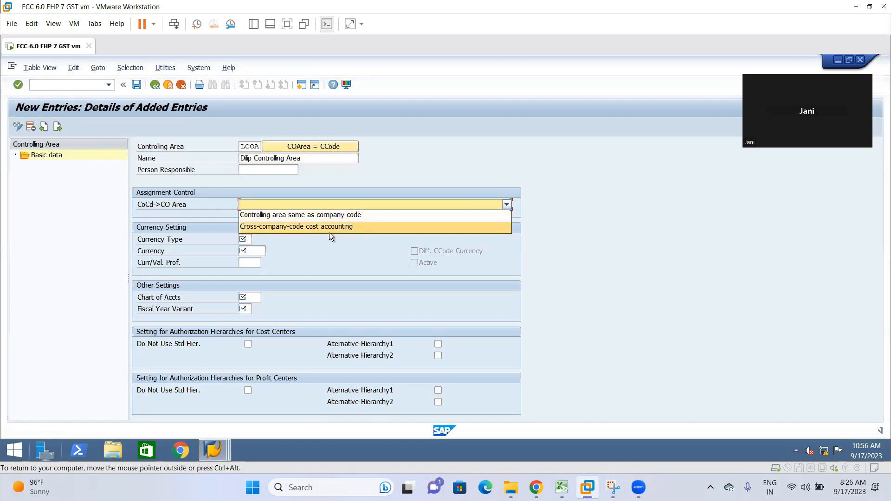
click(366, 227)
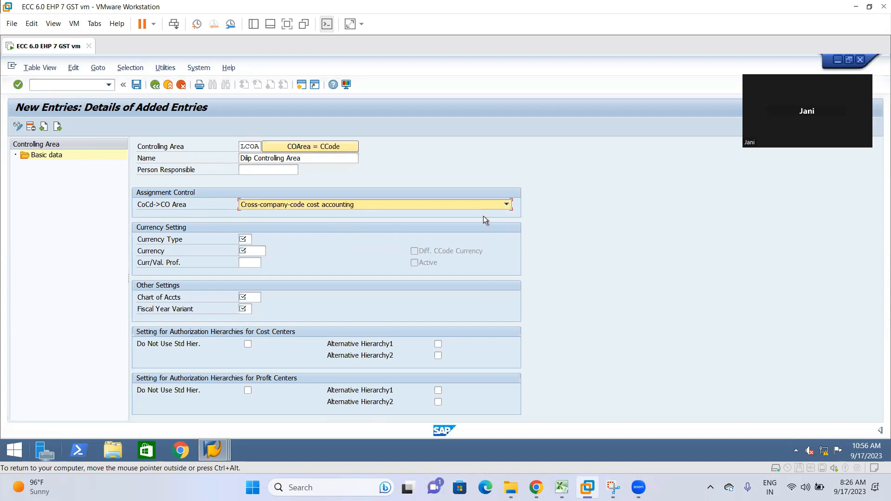
Set the currency type of controlling area LCOA to 30, Group currency.
click(242, 240)
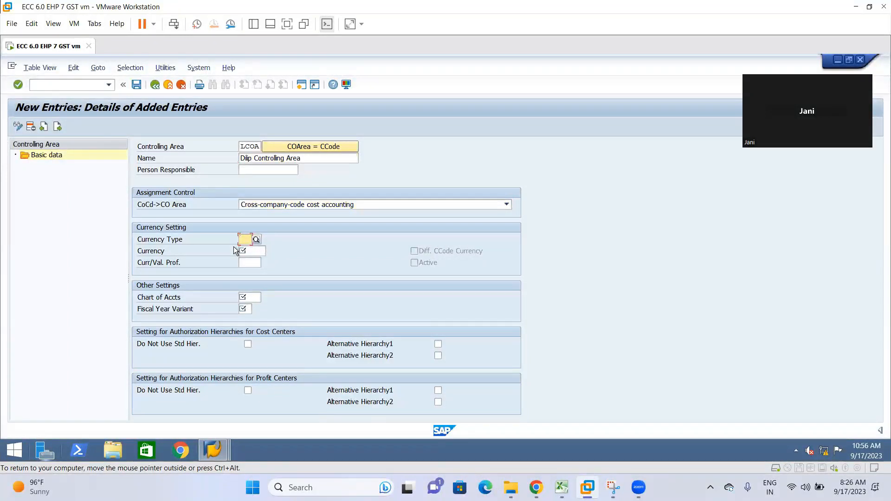
text(30)
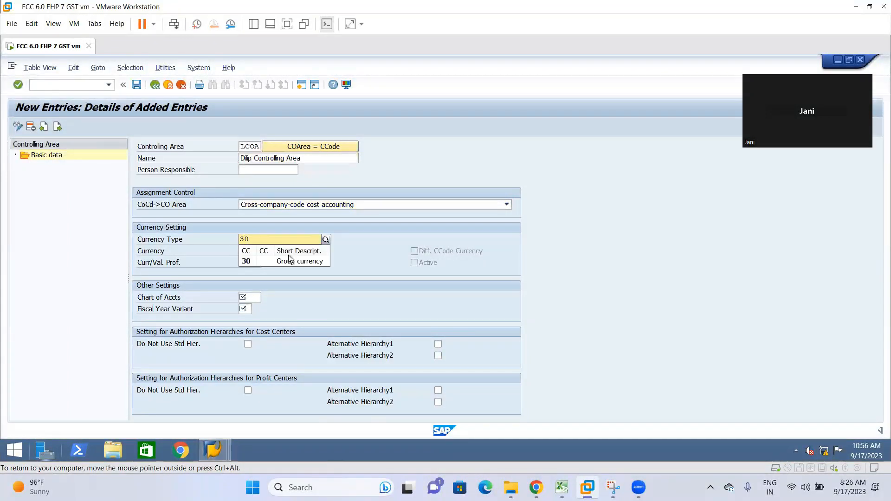
click(291, 261)
View the available currency keys for the controlling area's currency and close the list without choosing one.
click(244, 250)
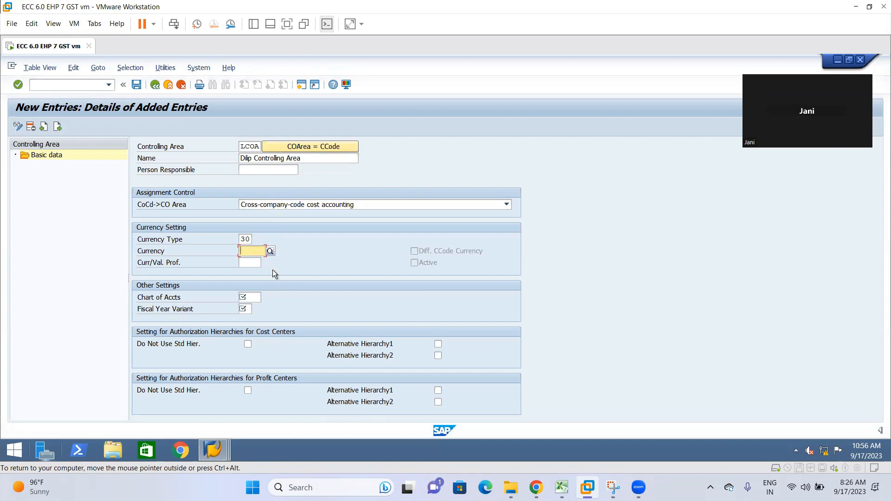
click(251, 260)
click(251, 251)
click(269, 252)
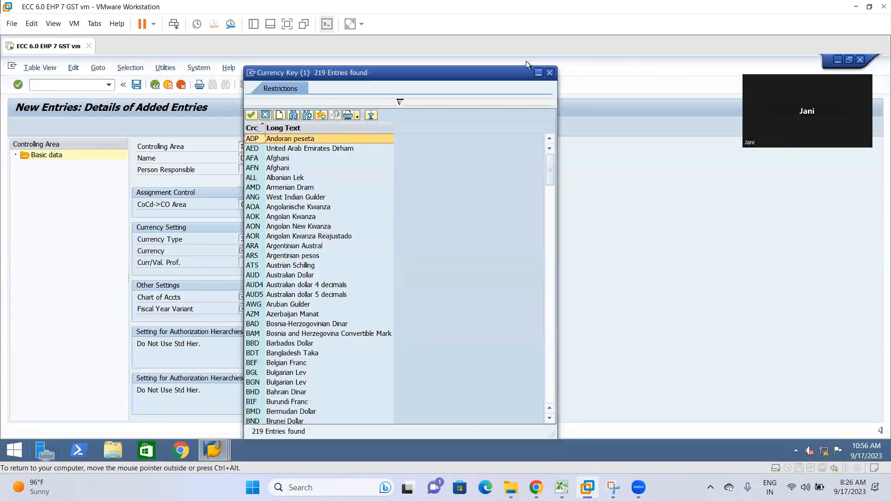
click(546, 75)
Compare the company code, group and global company currency types, and choose 30 Group currency for the controlling area.
click(251, 239)
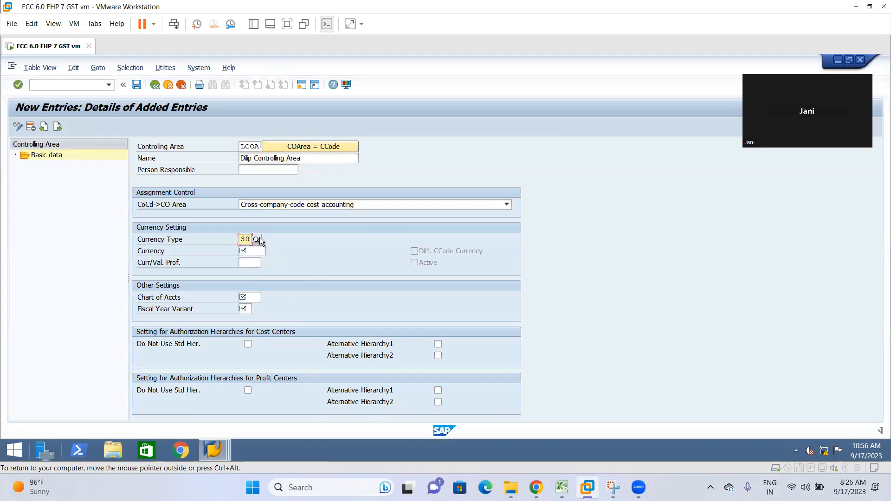
click(256, 239)
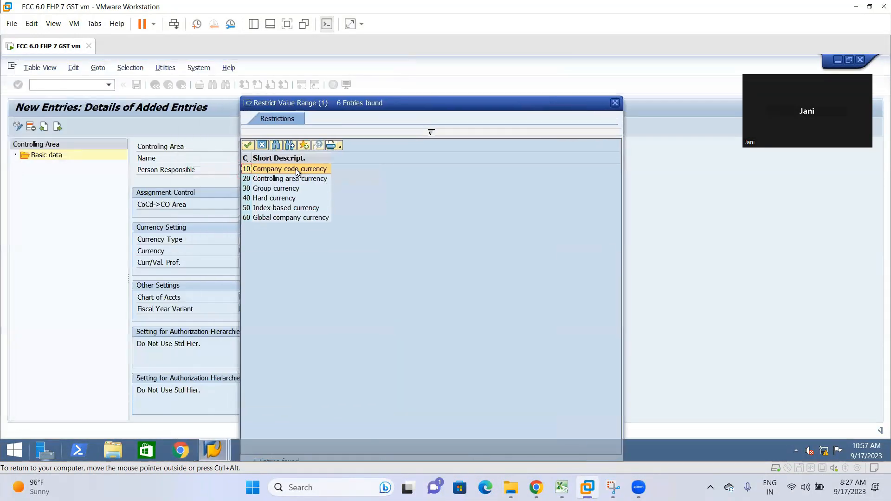
click(277, 190)
click(266, 217)
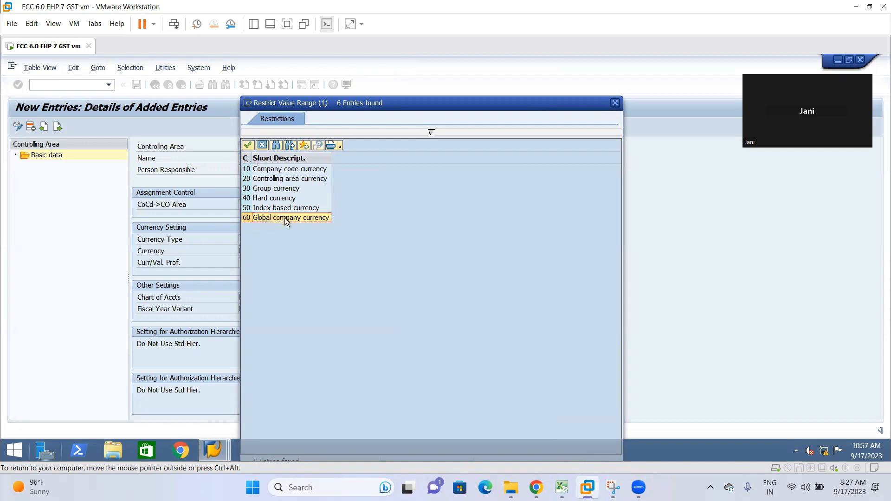
click(288, 170)
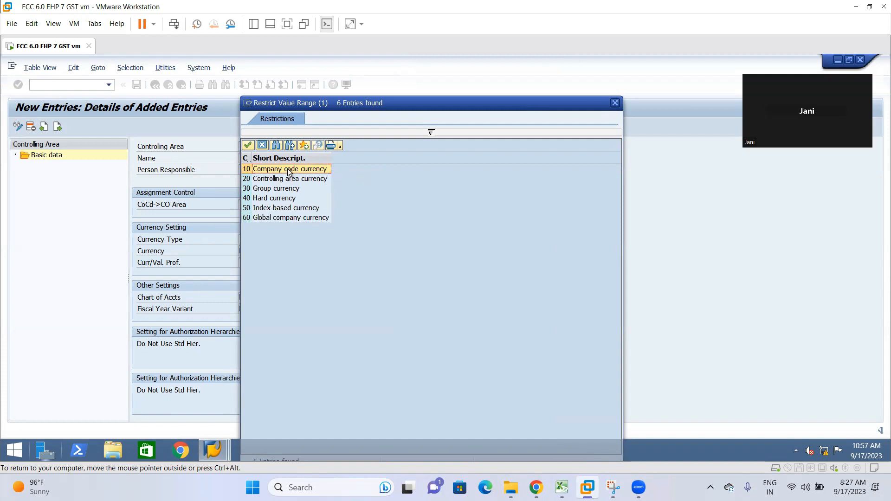
click(268, 217)
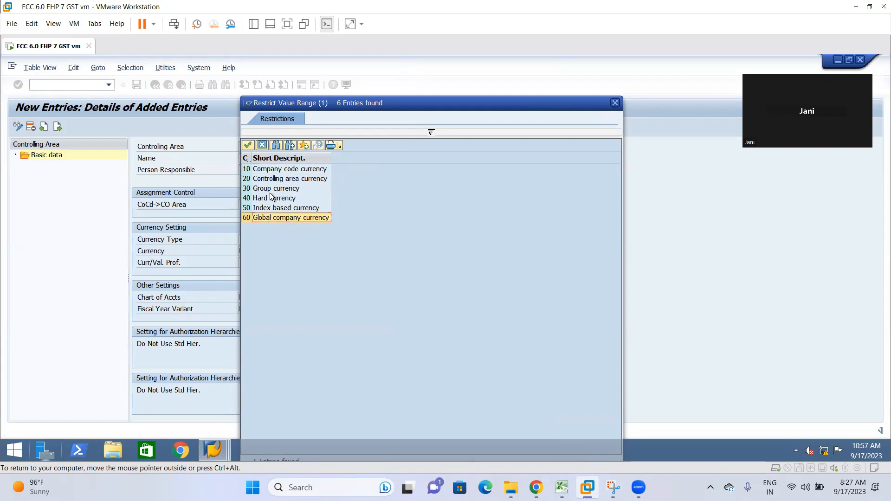
click(275, 170)
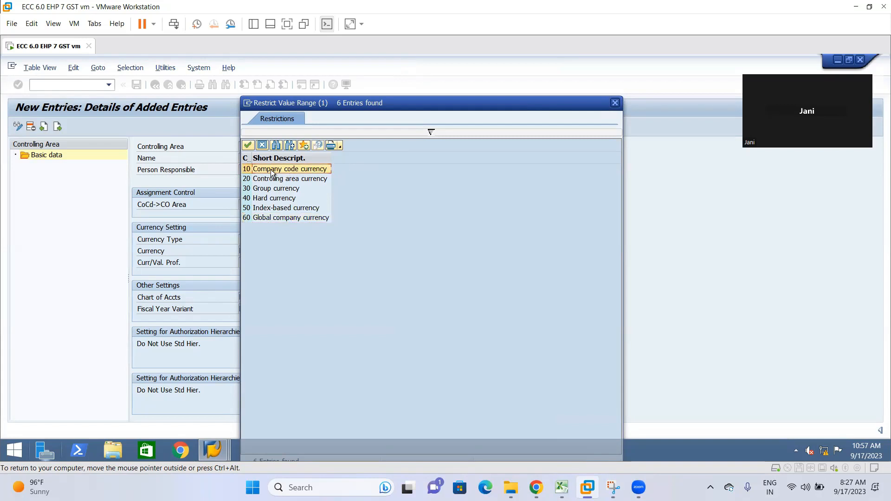
click(269, 189)
double_click(302, 187)
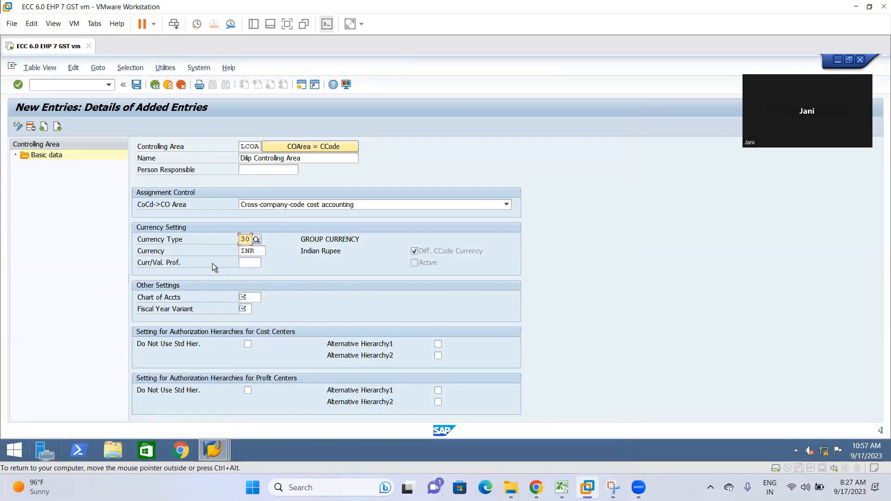
Check the controlling area's currency against the currency key list and close the list without changing it.
click(247, 298)
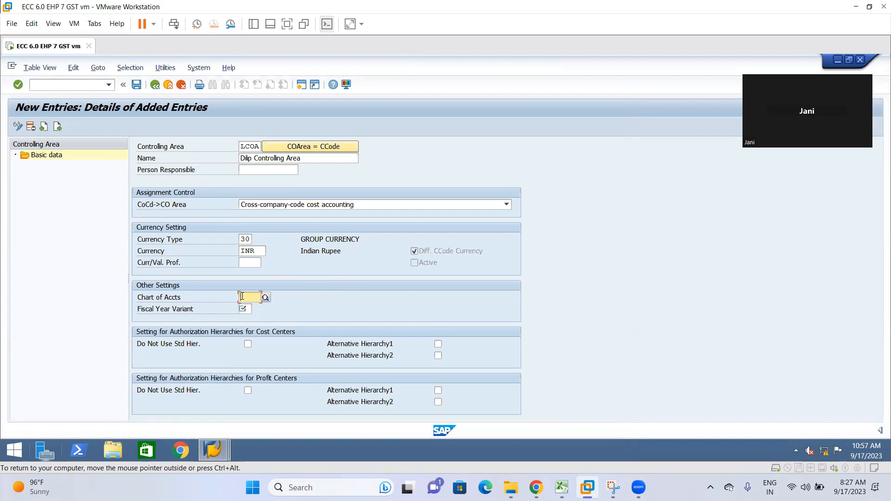
click(260, 251)
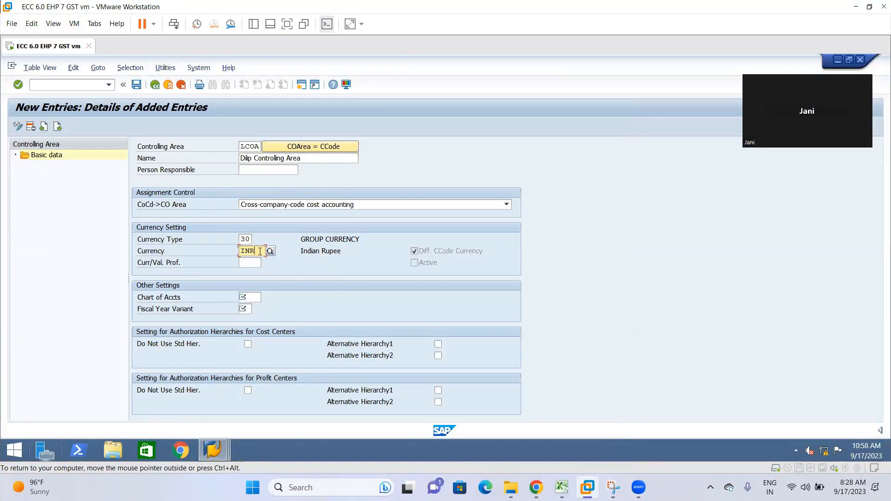
click(271, 251)
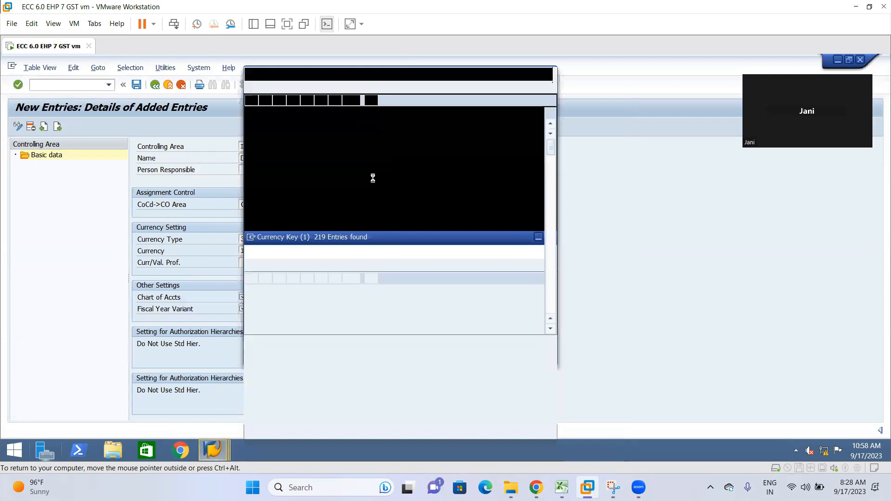
click(550, 74)
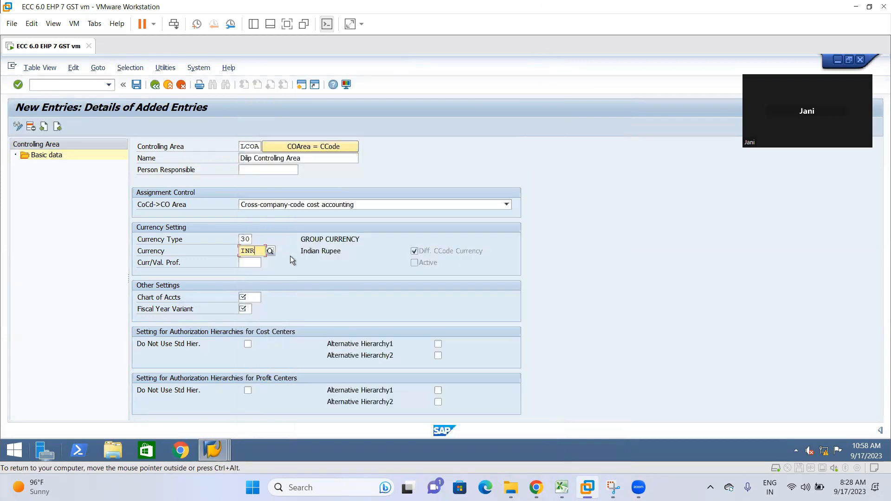
Review the currency type options again and reselect 30 Group currency, returning to the controlling area's currency.
click(248, 239)
click(258, 239)
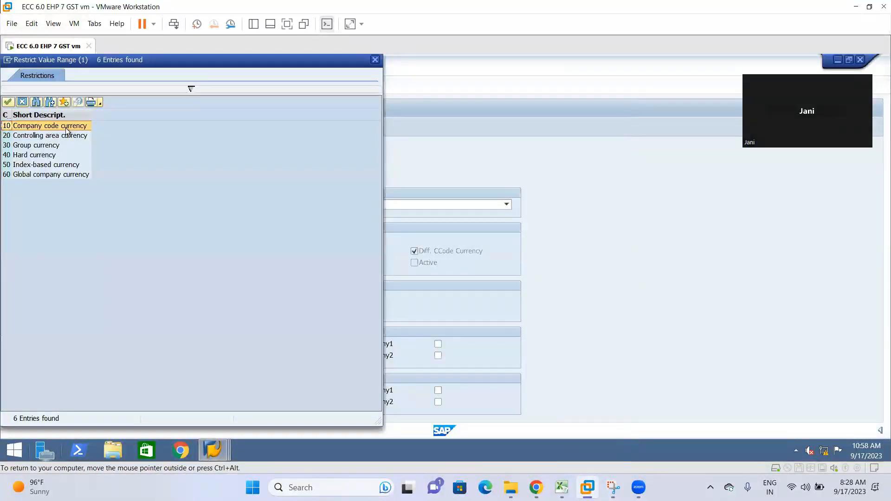
click(53, 175)
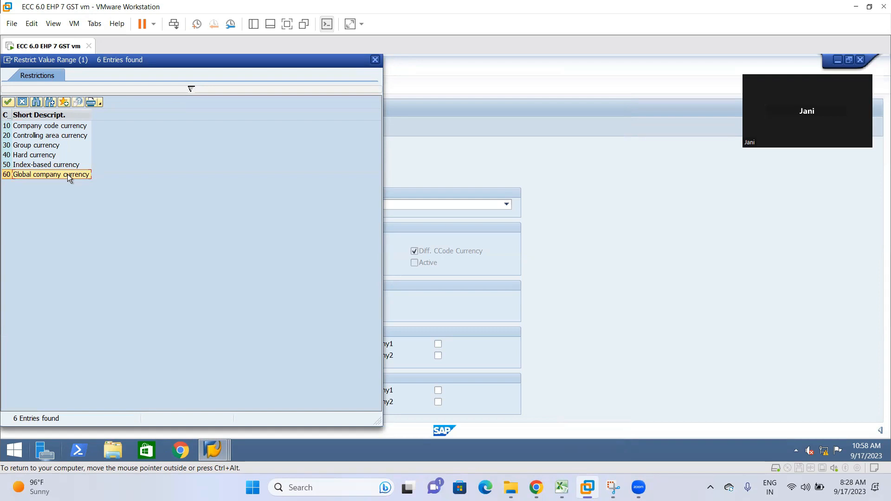
double_click(34, 146)
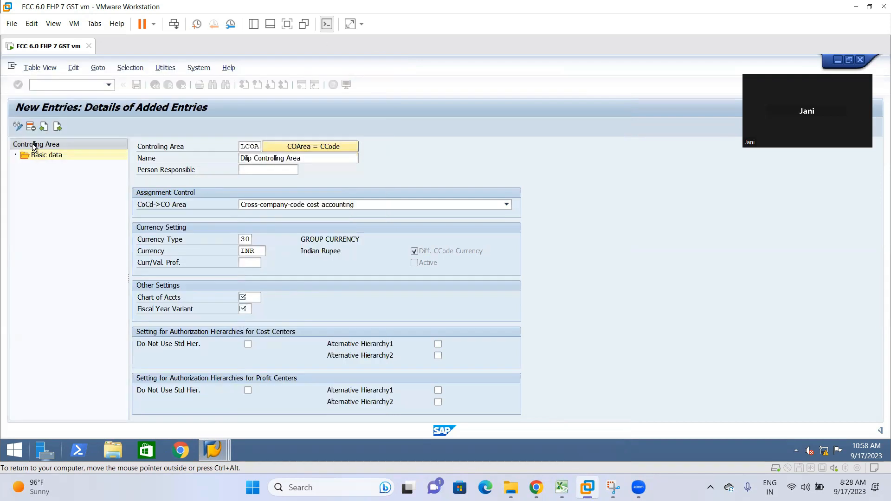
click(257, 253)
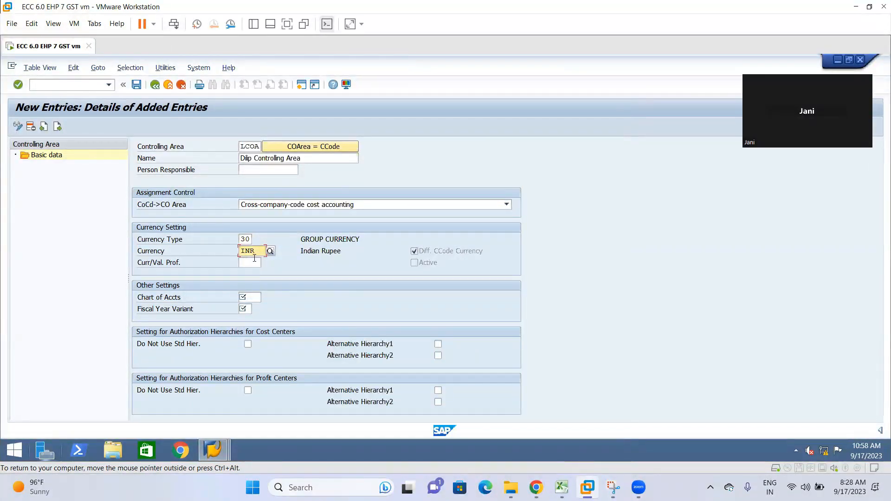
Switch to the session showing the posting keys list and start transaction SCC4 there to display the clients overview.
mouse_move(228, 446)
click(330, 388)
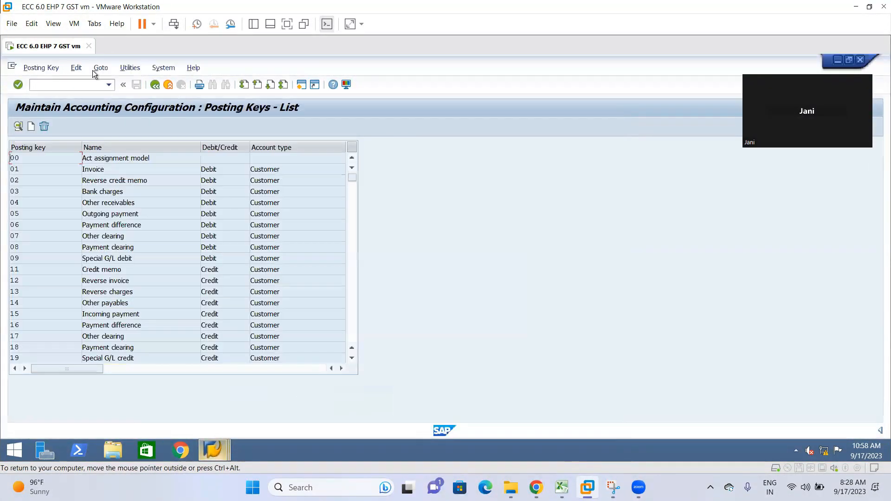
click(77, 84)
text(/nscc4)
key(Return)
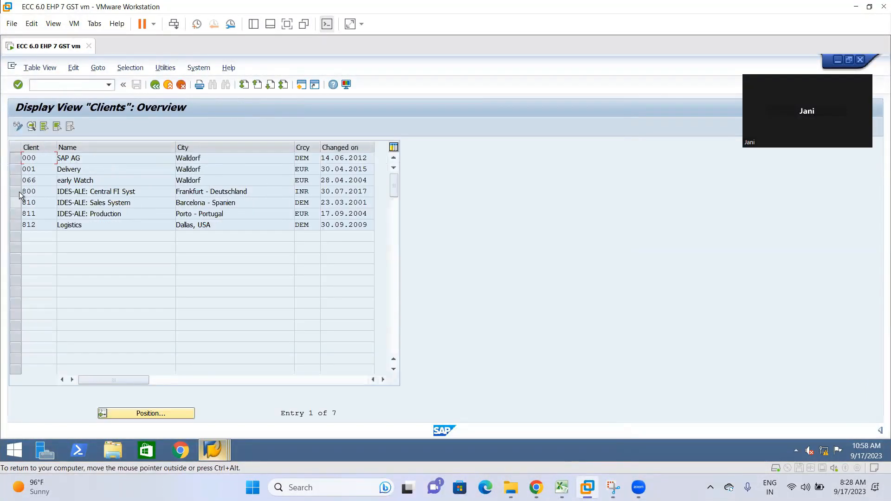
Select client 800, switch the clients overview to change mode and go to that client's currency field.
click(13, 192)
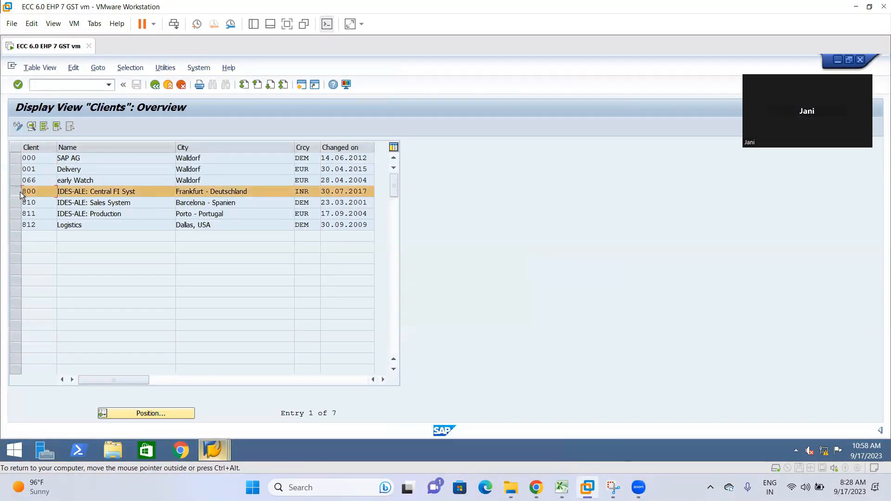
click(315, 188)
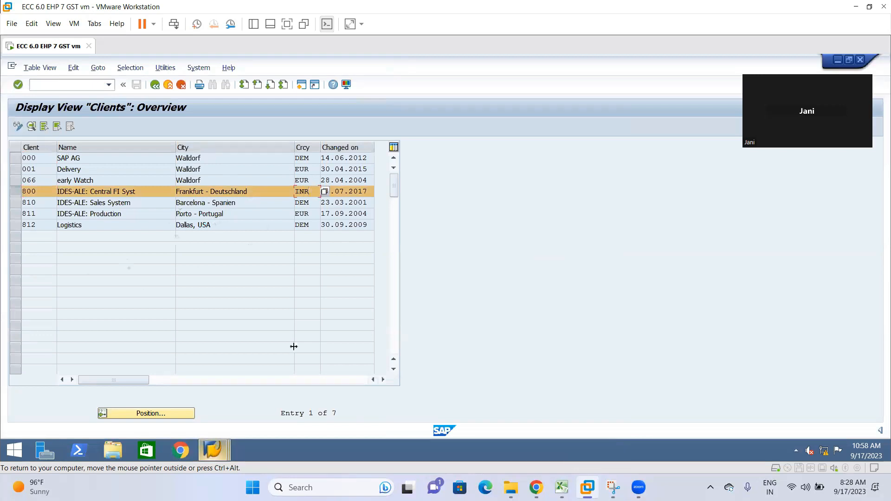
click(17, 129)
click(319, 363)
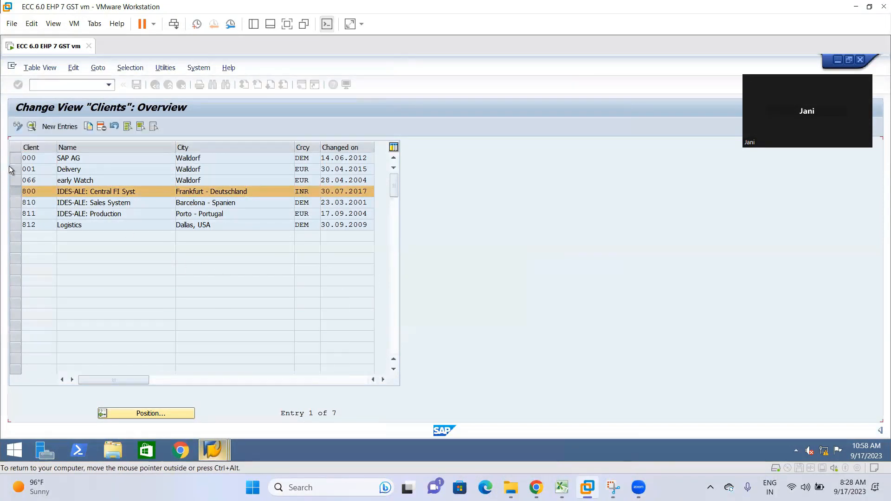
click(309, 192)
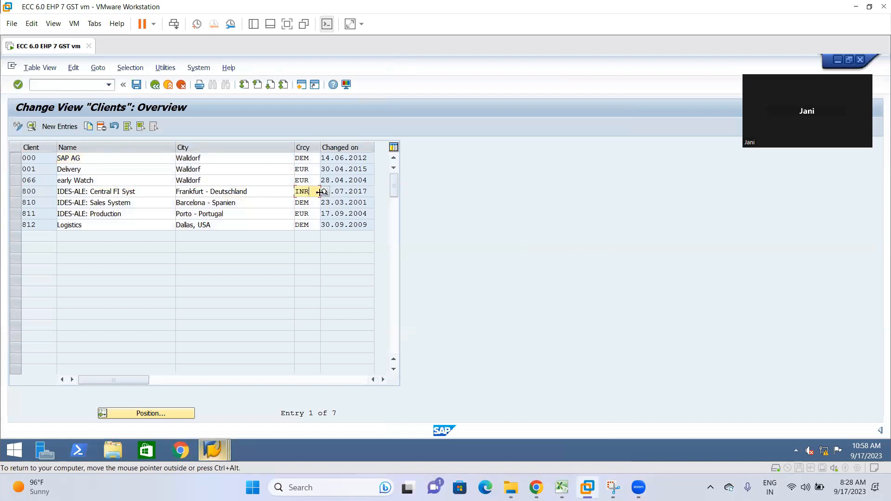